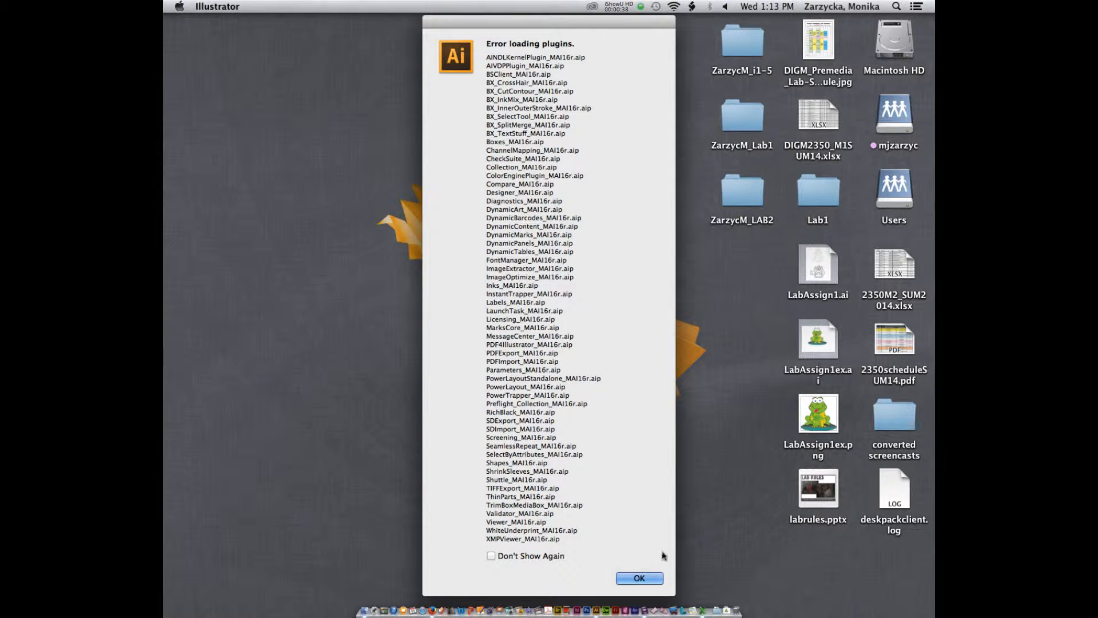
- Dismiss the plugin loading error and create a new document with the default settings
left_click(639, 578)
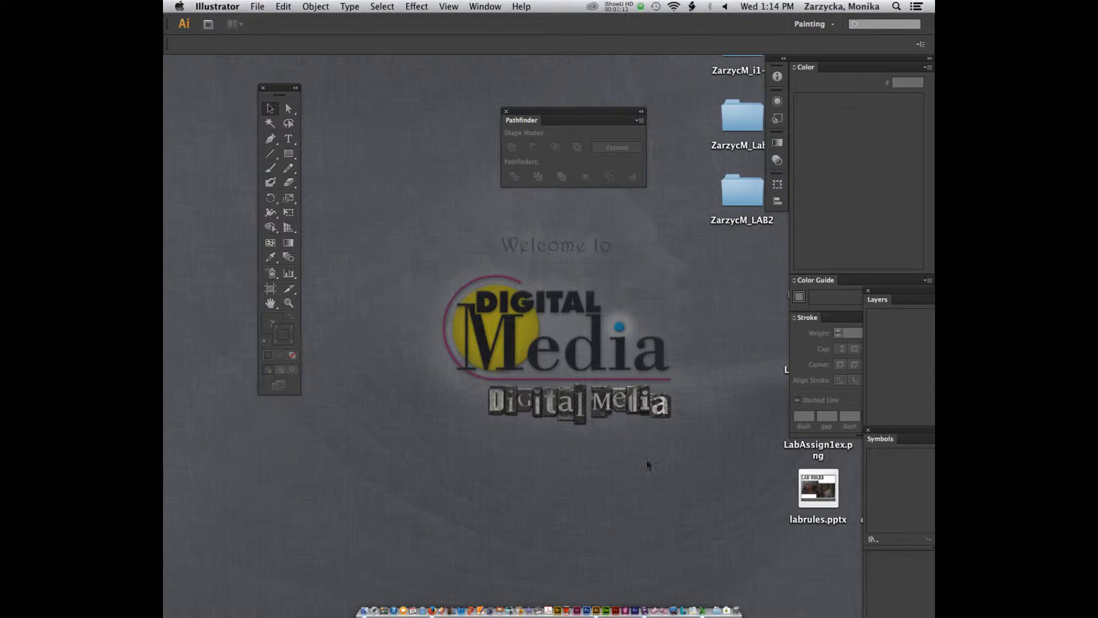
key("super+n")
left_click(669, 349)
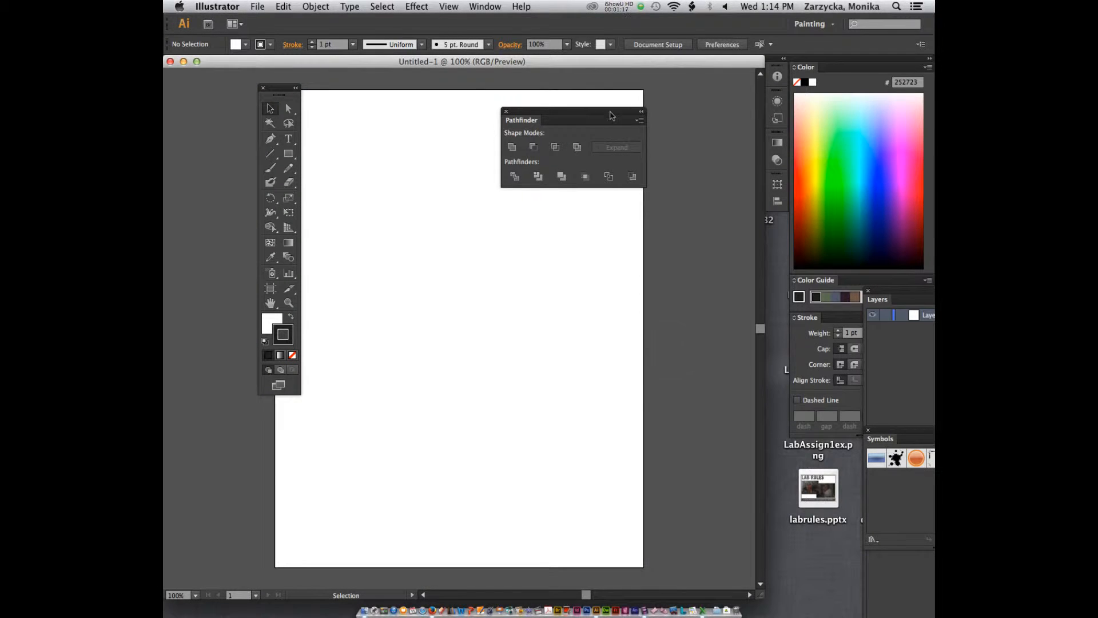
- Dock the Pathfinder panel with the collapsed panels and move the tools off the blank artboard
left_click_drag(591, 113, 775, 223)
left_click_drag(280, 91, 216, 89)
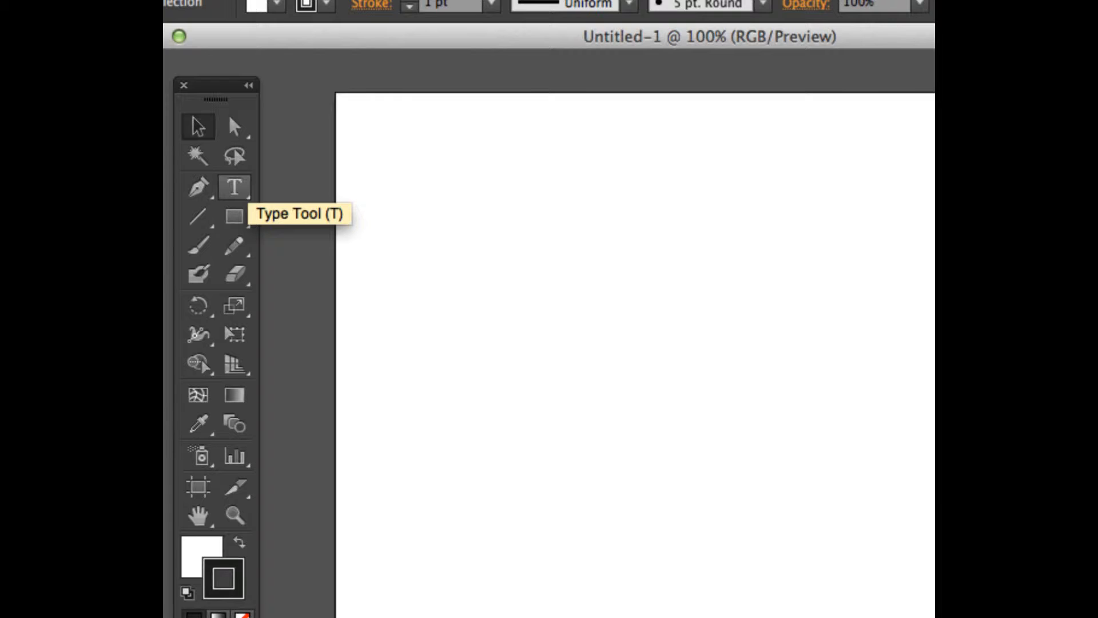
- Add the point text "DIGM 2350" near the upper-left corner of the artboard with the Type tool
left_click(234, 186)
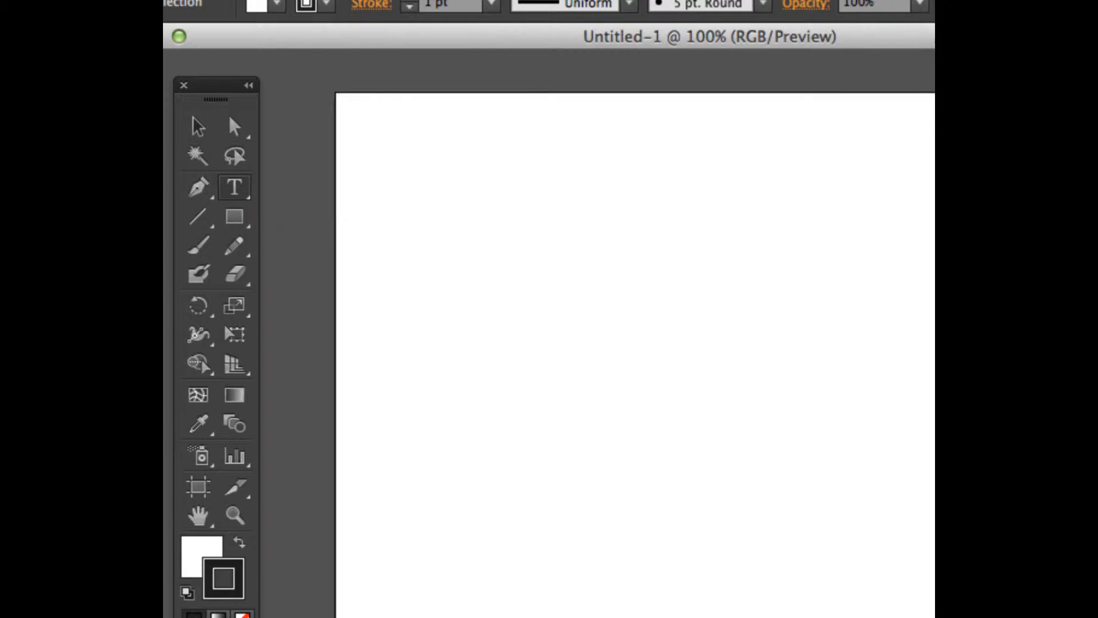
left_click(234, 187)
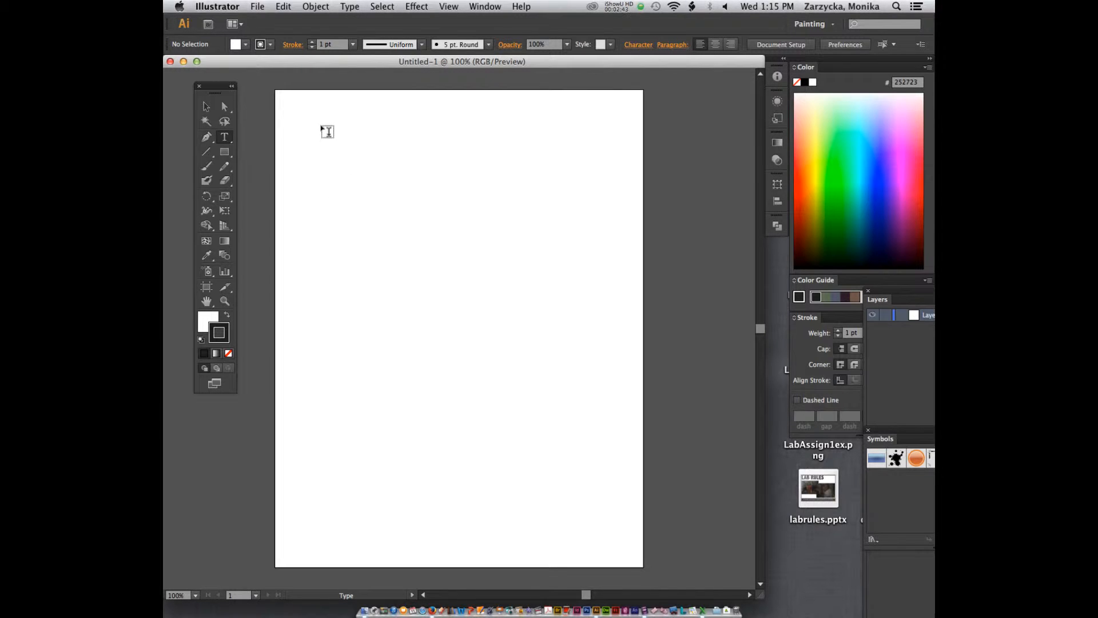
left_click(310, 125)
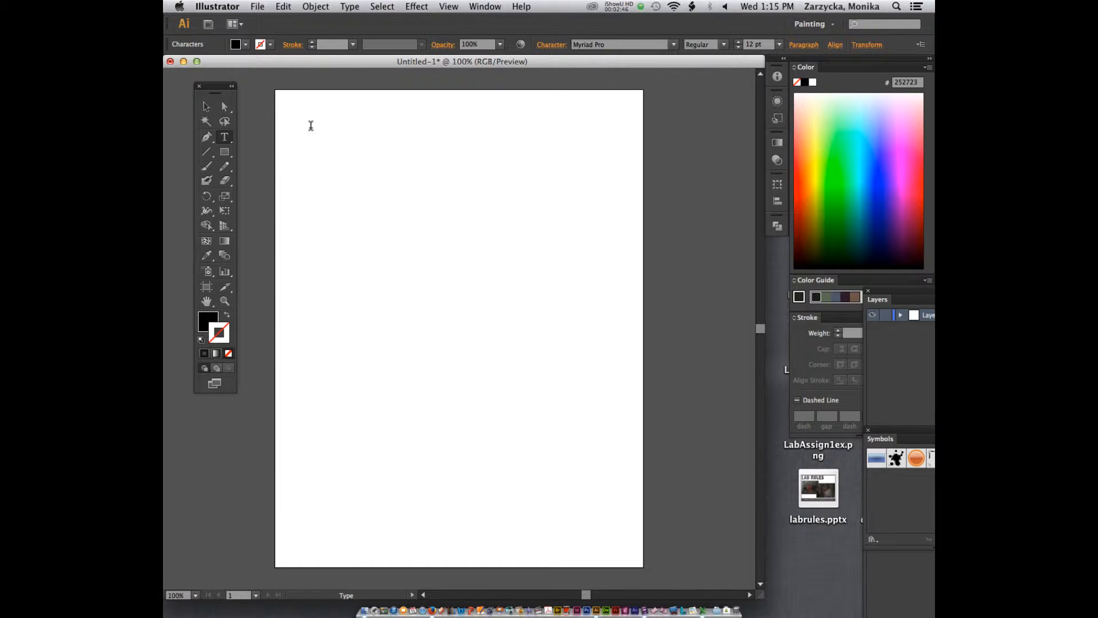
type("DIGM 2350")
- Select all of the "DIGM 2350" text and change its font to Noteworthy
key("super")
key("super+equal")
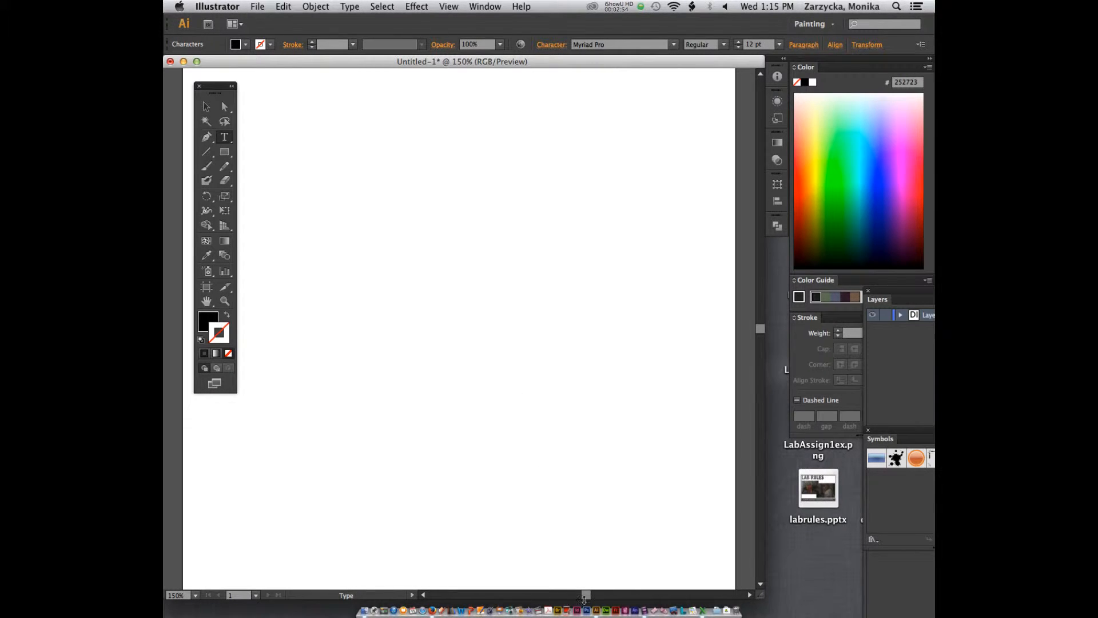
mouse_move(587, 595)
left_mouse_down()
mouse_move(576, 595)
mouse_move(585, 595)
left_mouse_up()
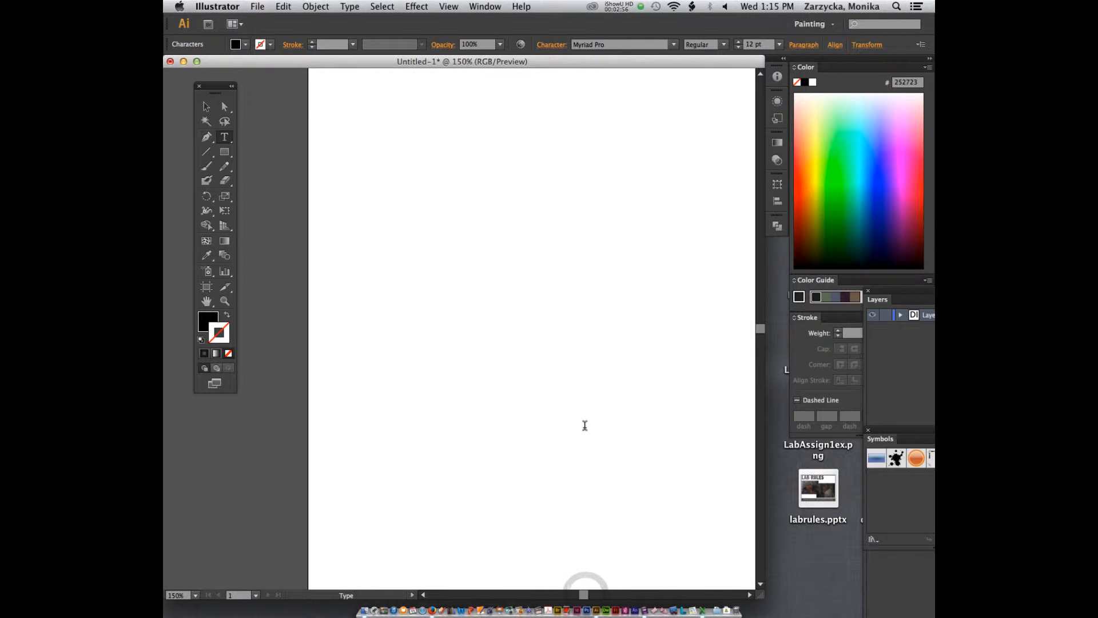
scroll(584, 425, "up", 3)
key("super")
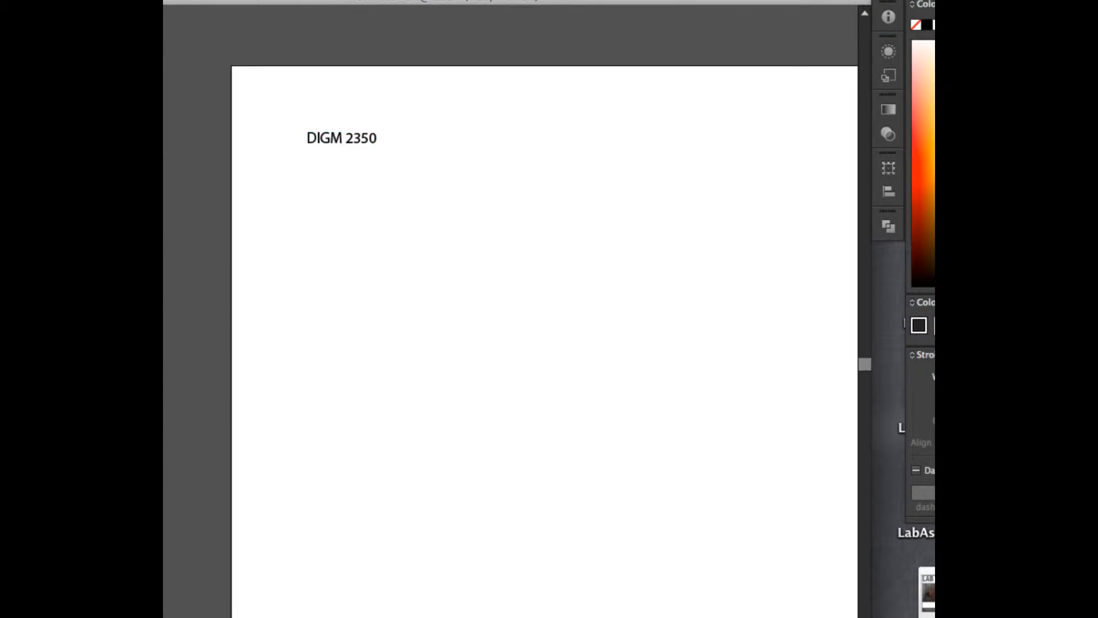
key("super+equal")
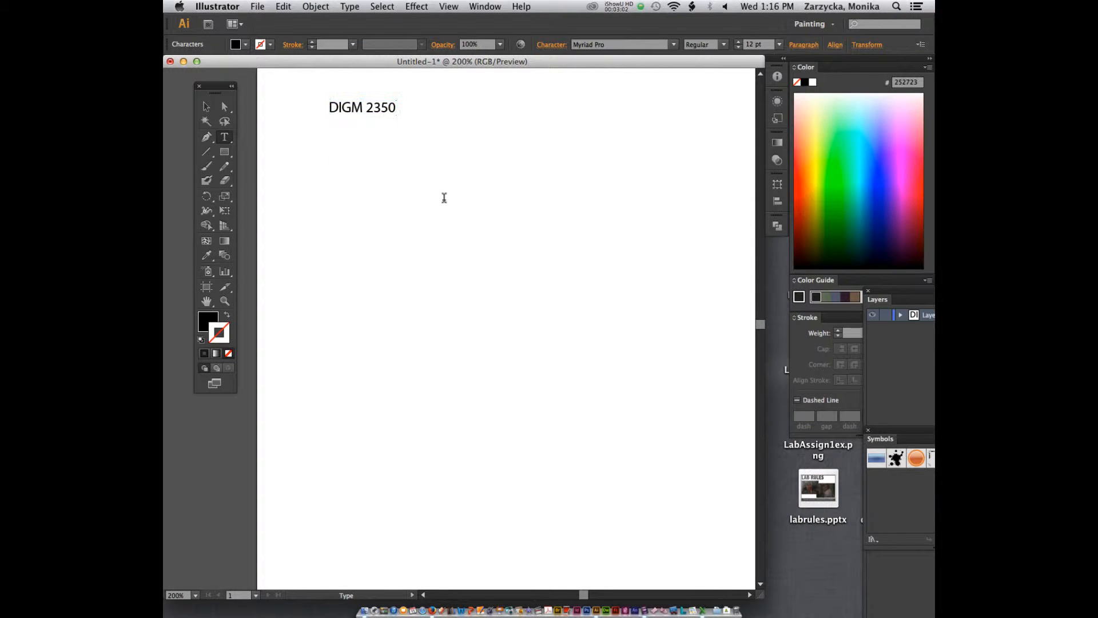
double_click(363, 108)
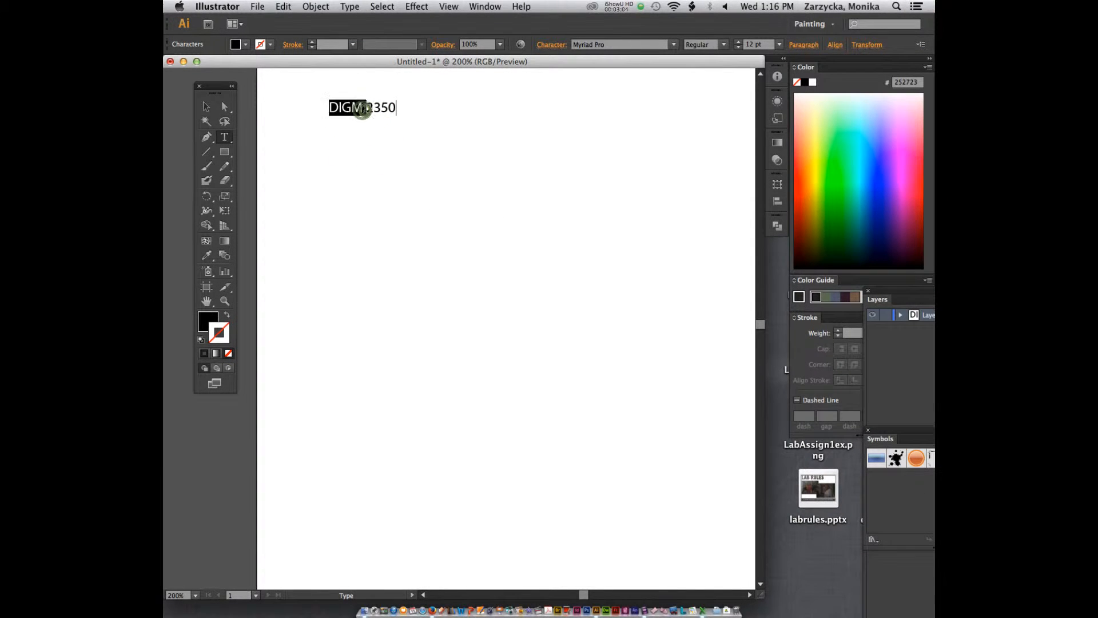
left_click_drag(408, 107, 406, 108)
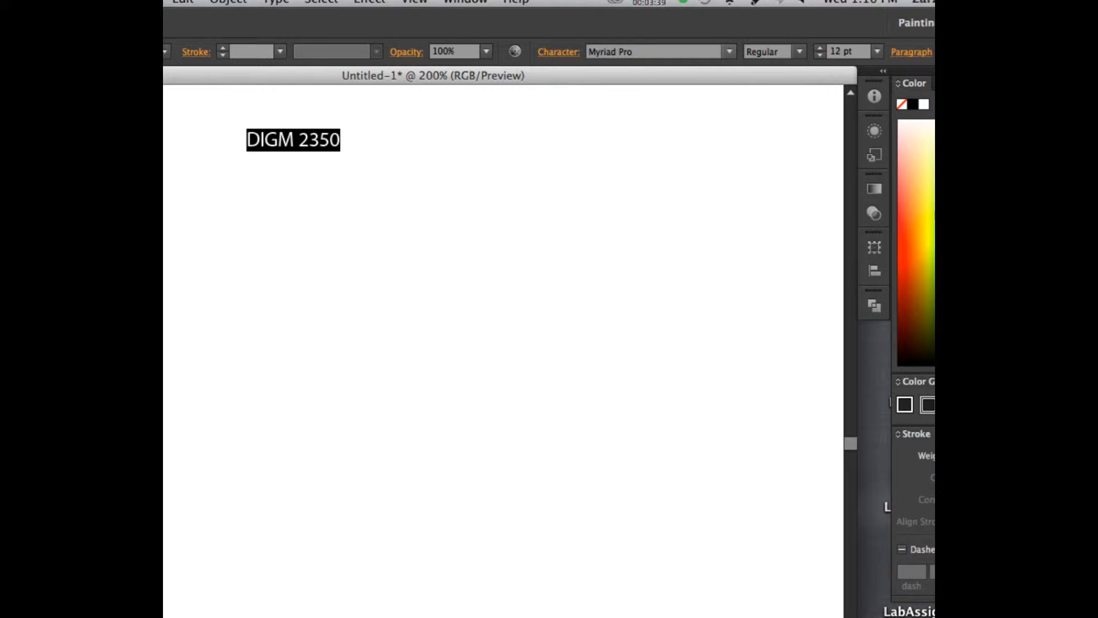
left_click(729, 52)
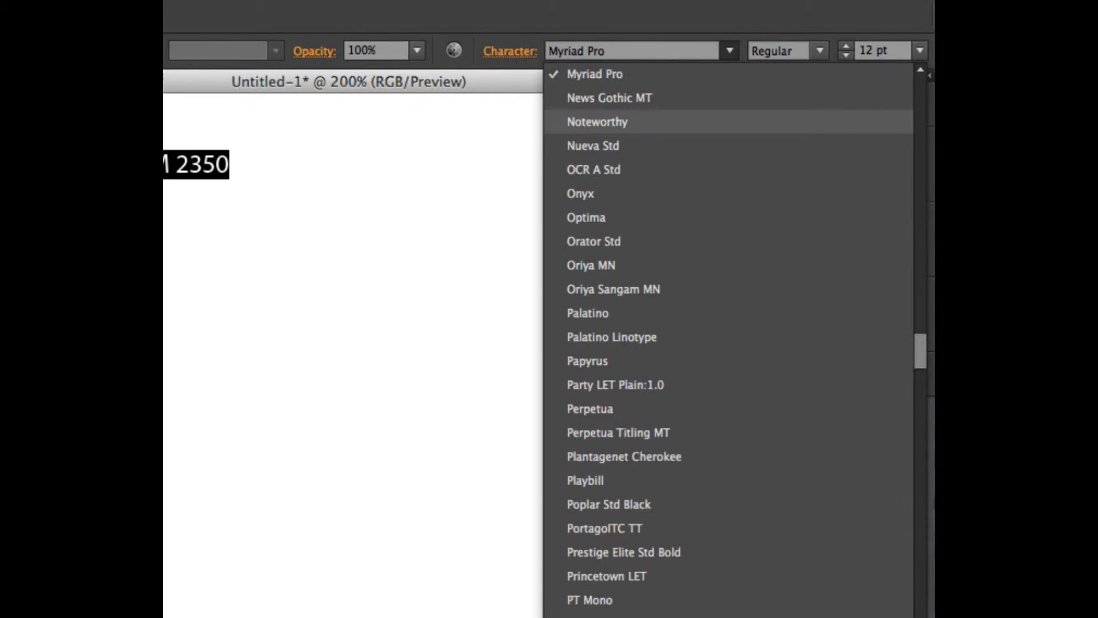
left_click(597, 121)
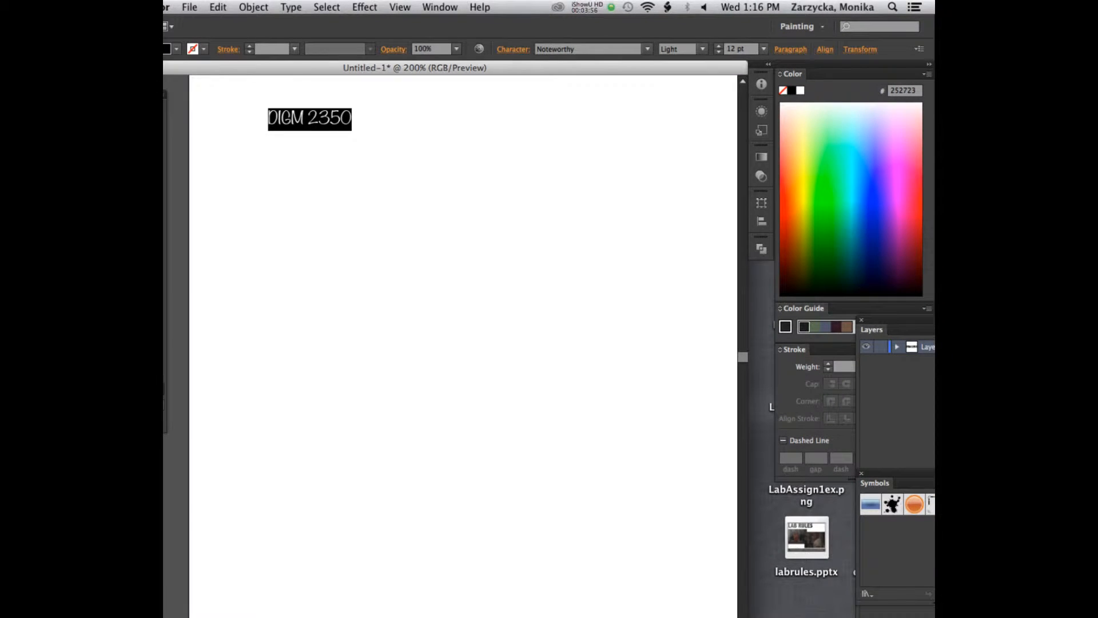
- Set the selected "DIGM 2350" text to the Bold style at 36 pt
left_click(703, 50)
left_click(669, 77)
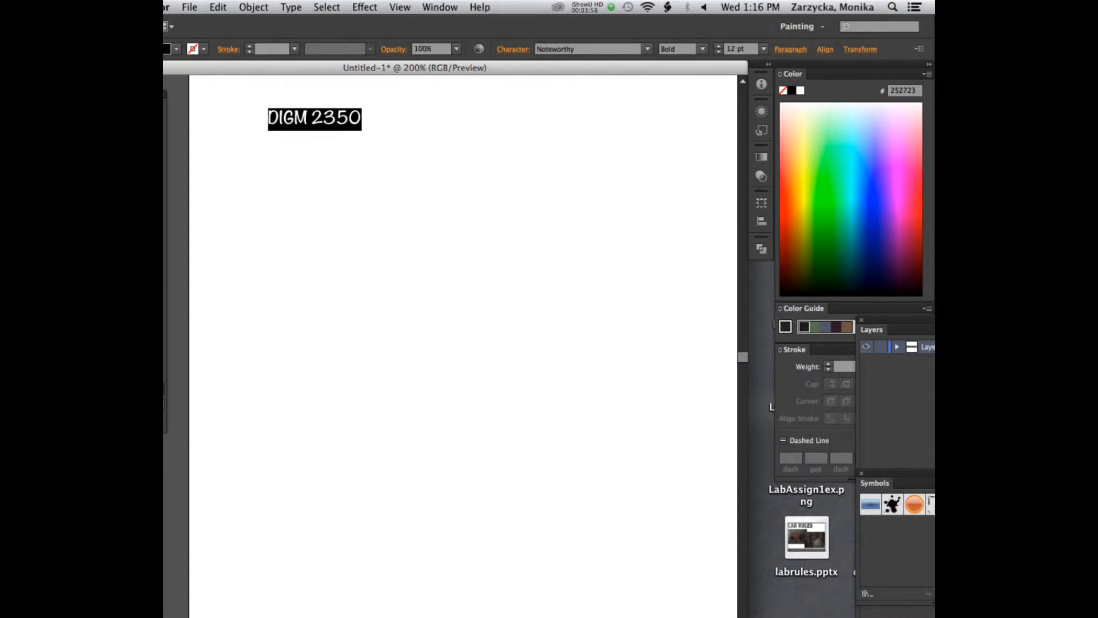
left_click(764, 49)
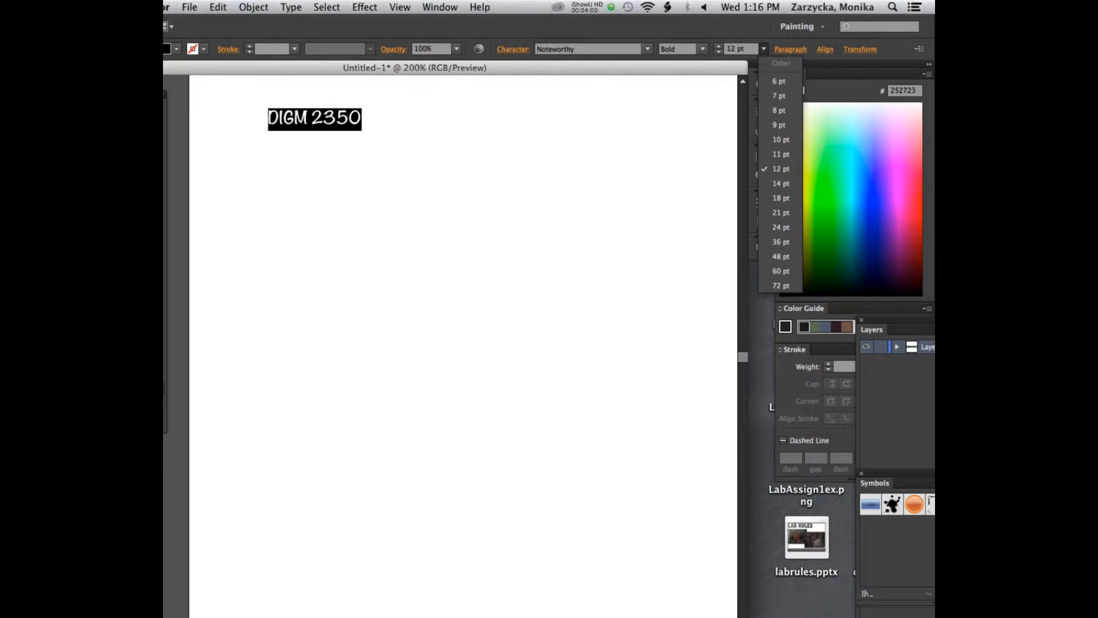
left_click(781, 241)
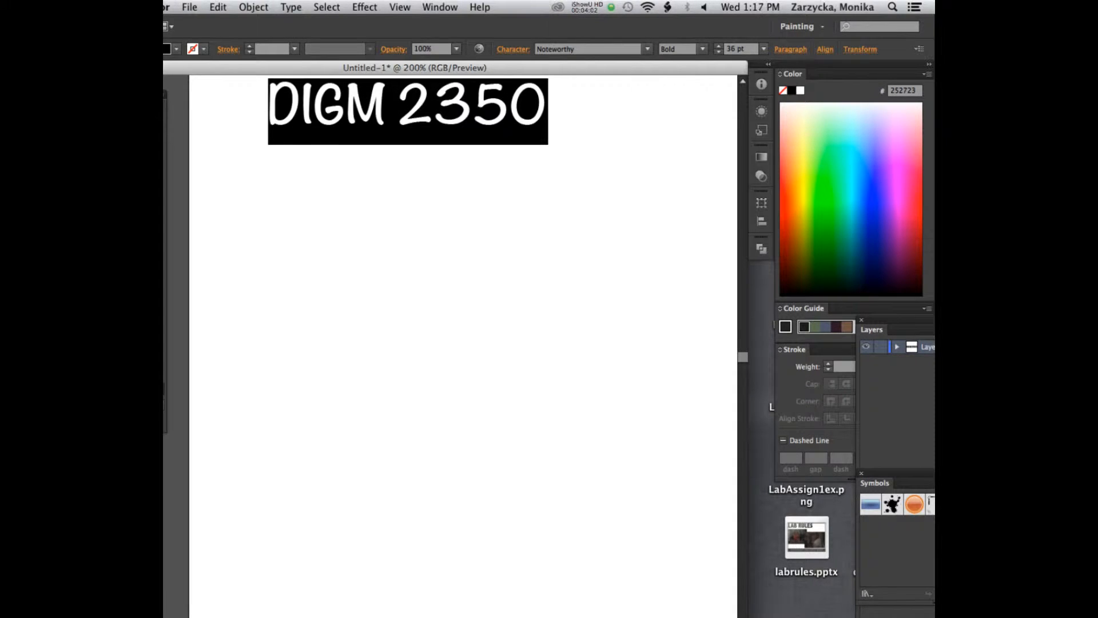
- Show the Character panel and place it beside the "DIGM 2350" text
scroll(457, 344, "up", 5)
left_click(647, 49)
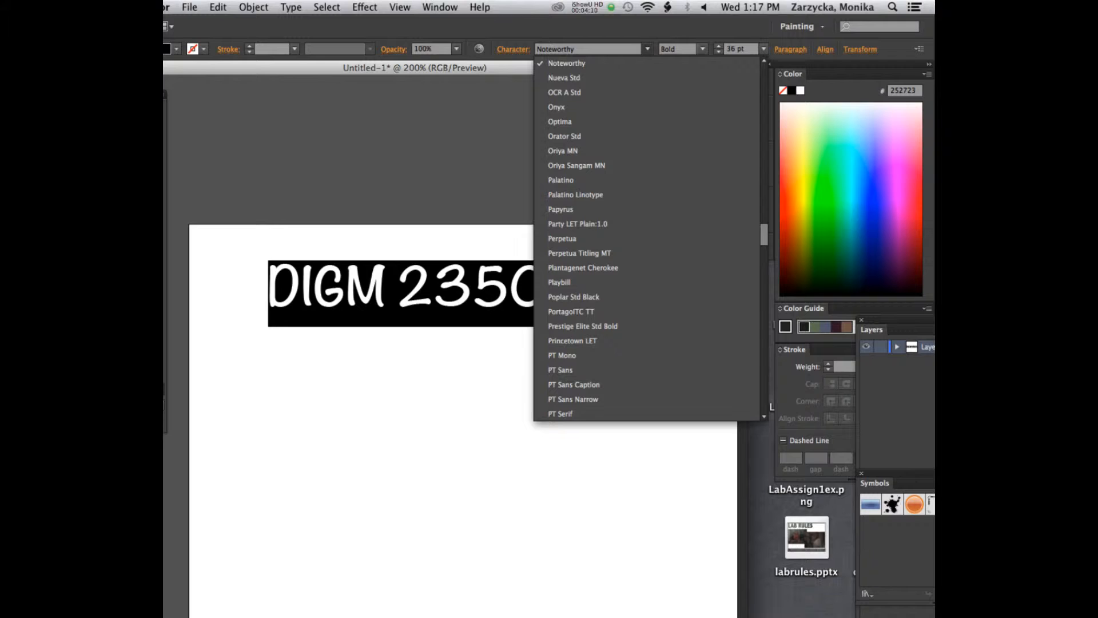
left_click(517, 246)
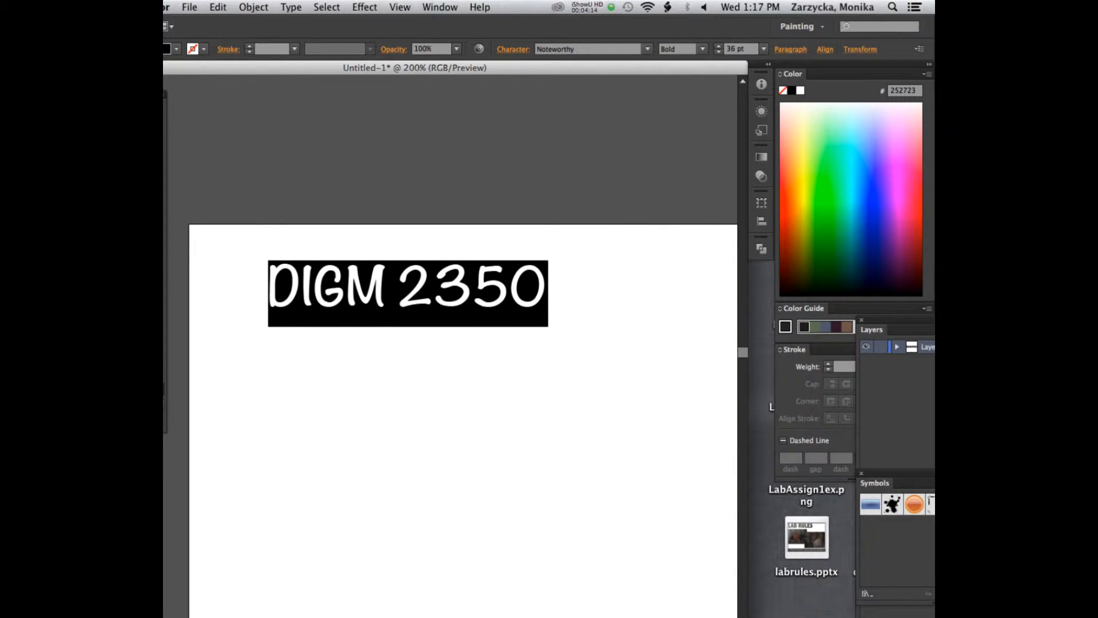
left_click(439, 7)
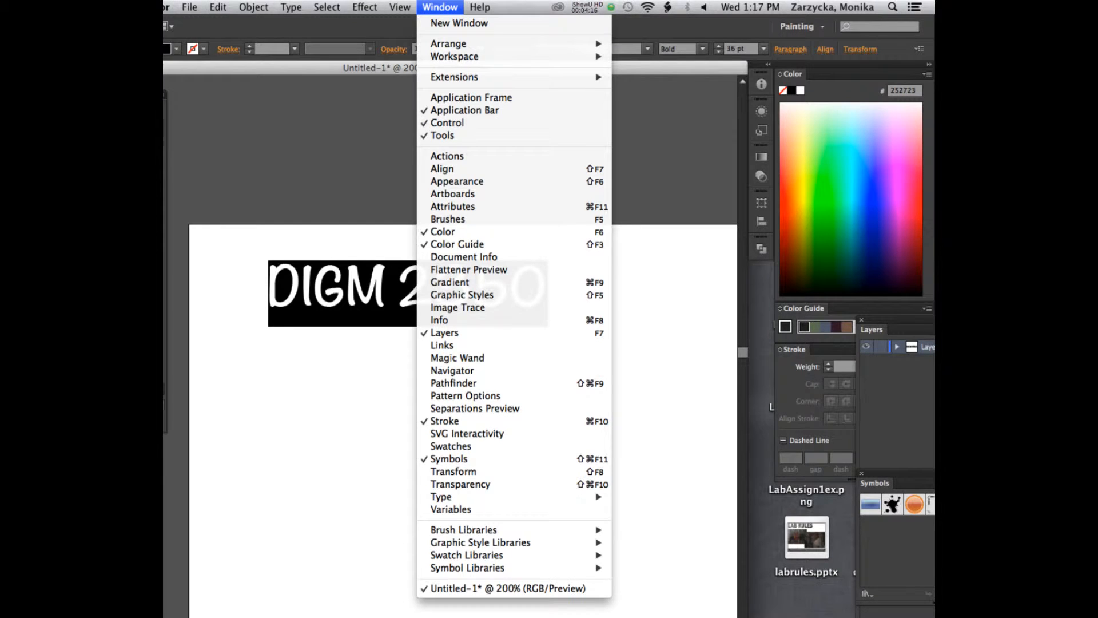
mouse_move(452, 496)
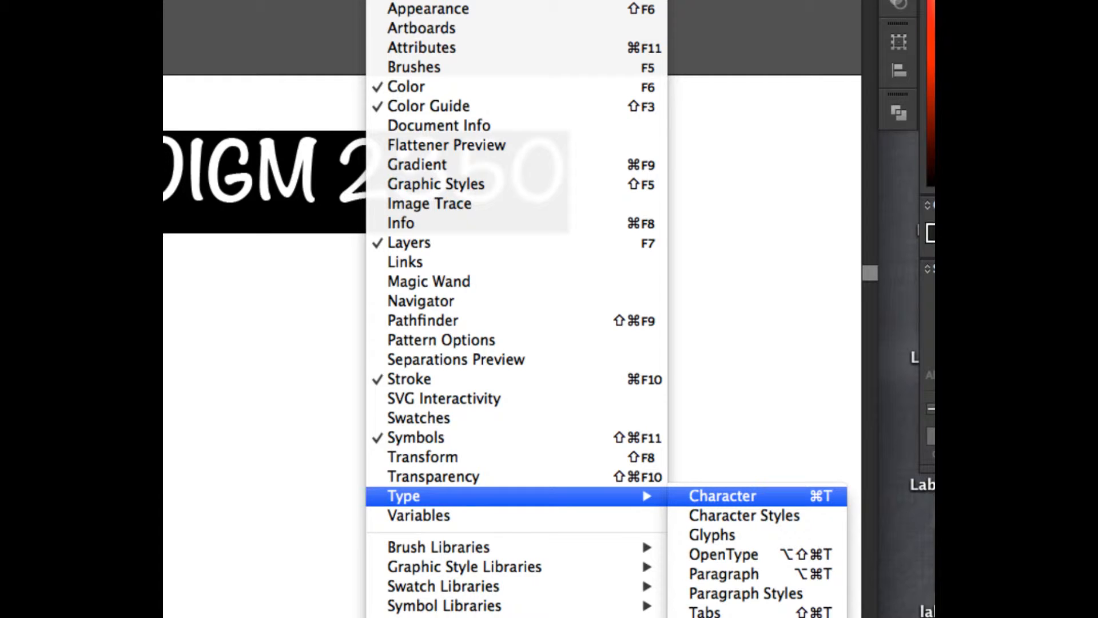
left_click(723, 496)
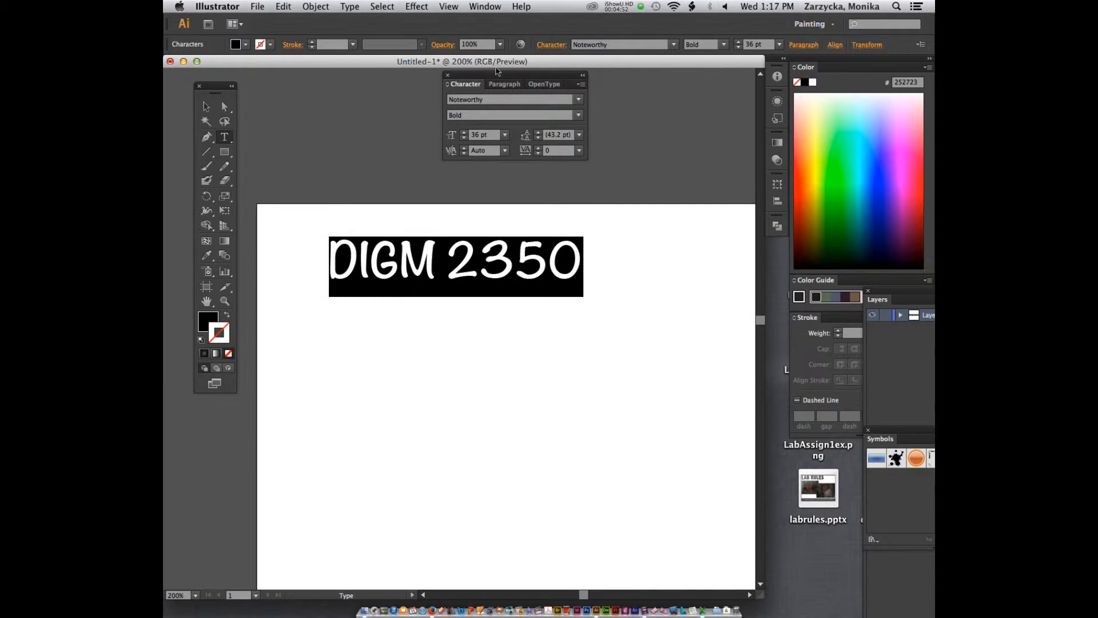
left_click_drag(497, 70, 648, 217)
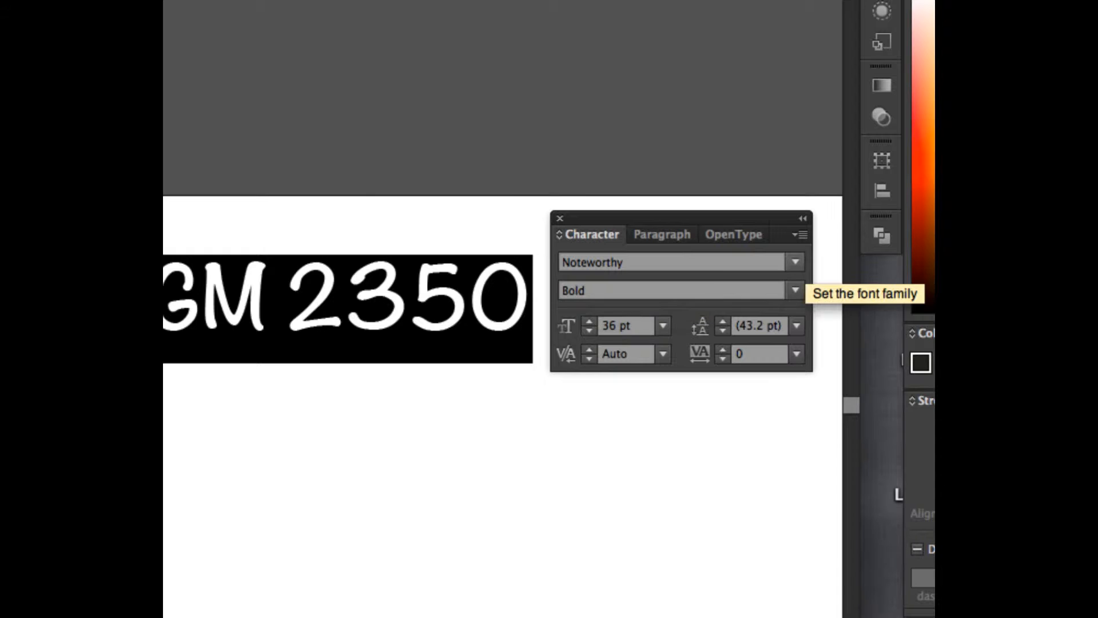
- Look through the font family previews for the selected text, keeping the current font
left_click(795, 262)
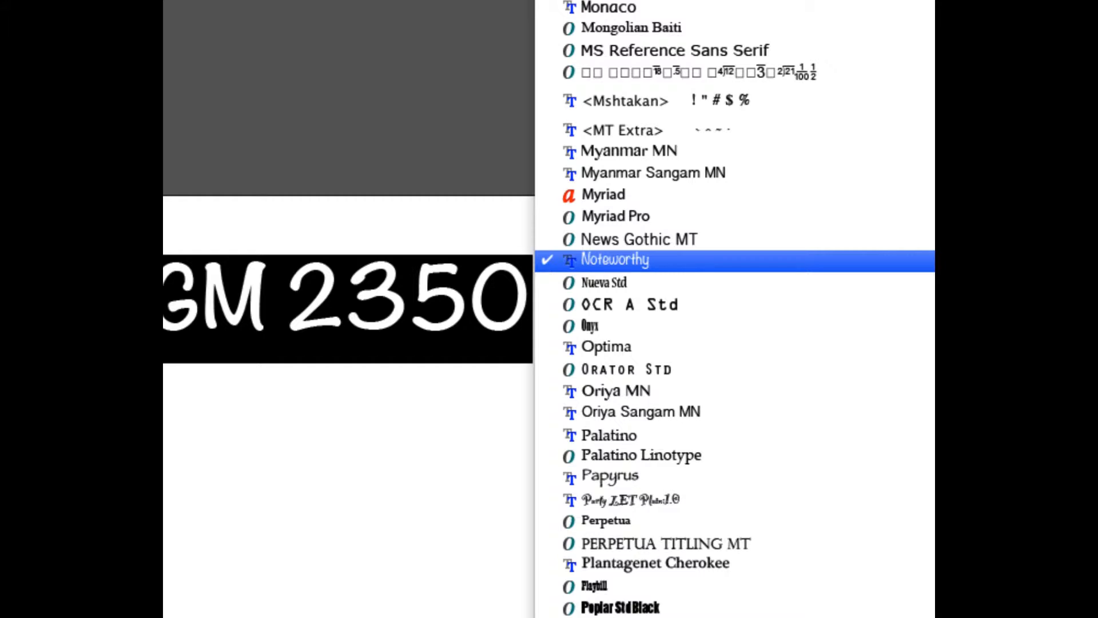
mouse_move(615, 261)
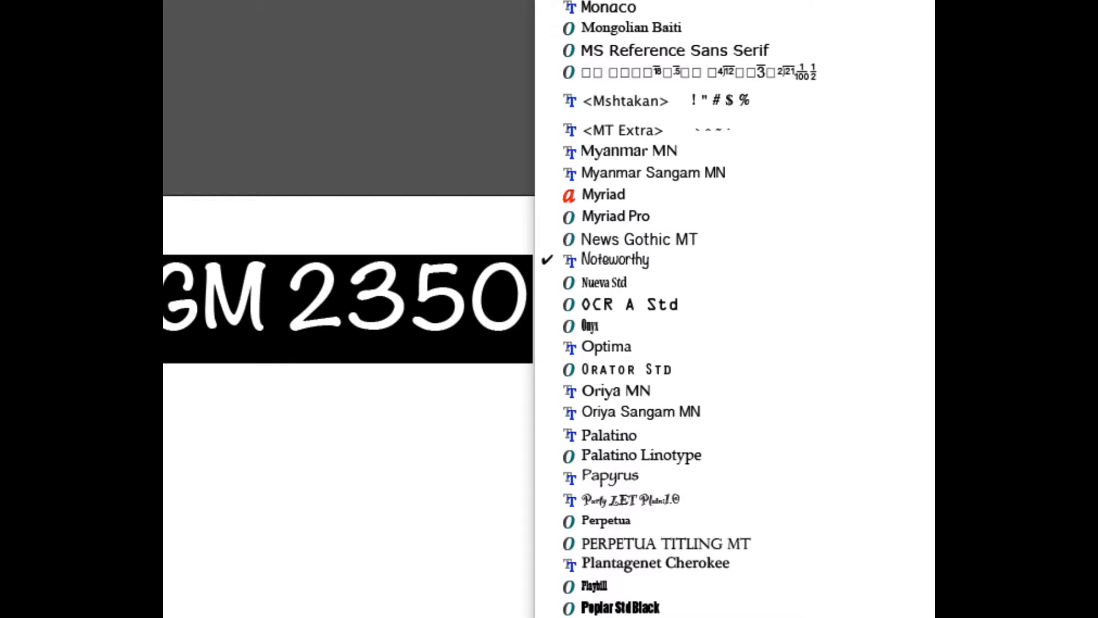
key("Escape")
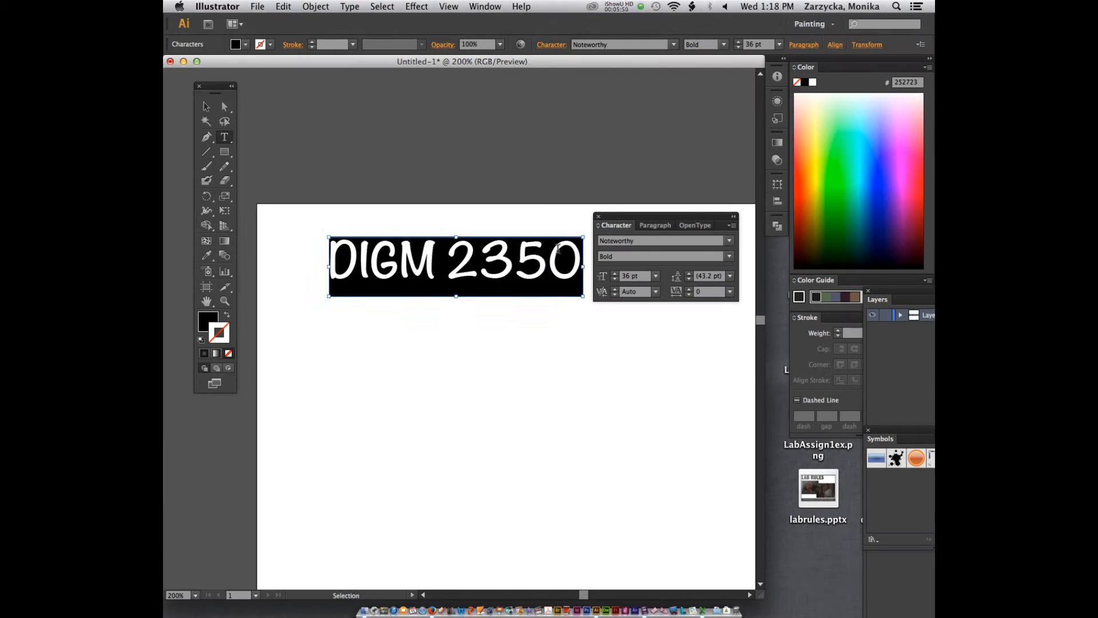
- Add a second line reading "HELLO" below "DIGM 2350" in the same text object
left_click(579, 262)
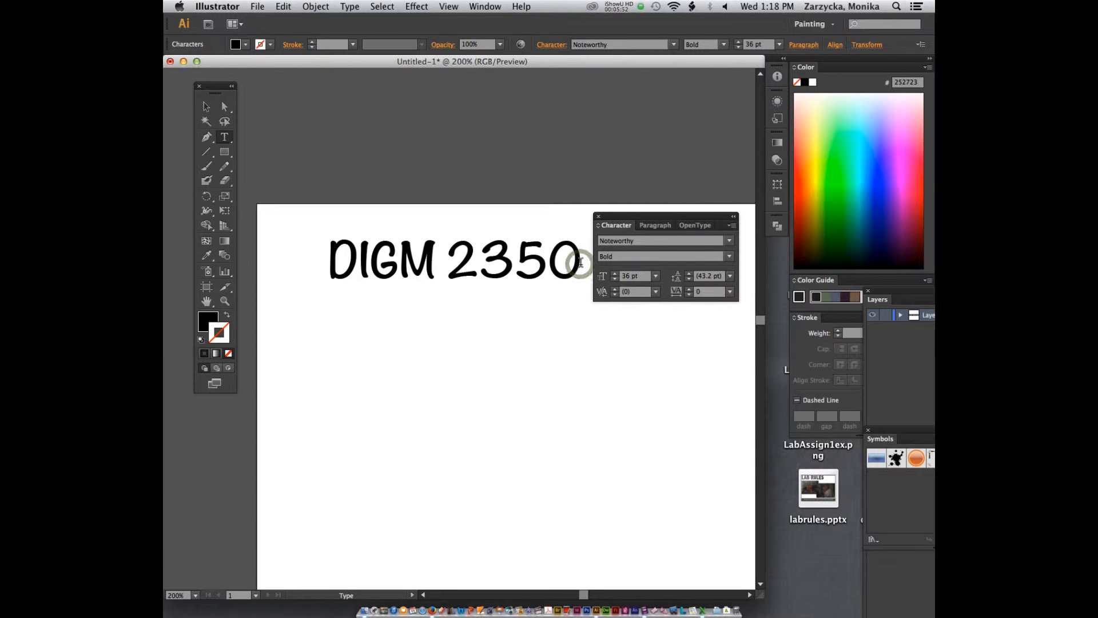
key("Return")
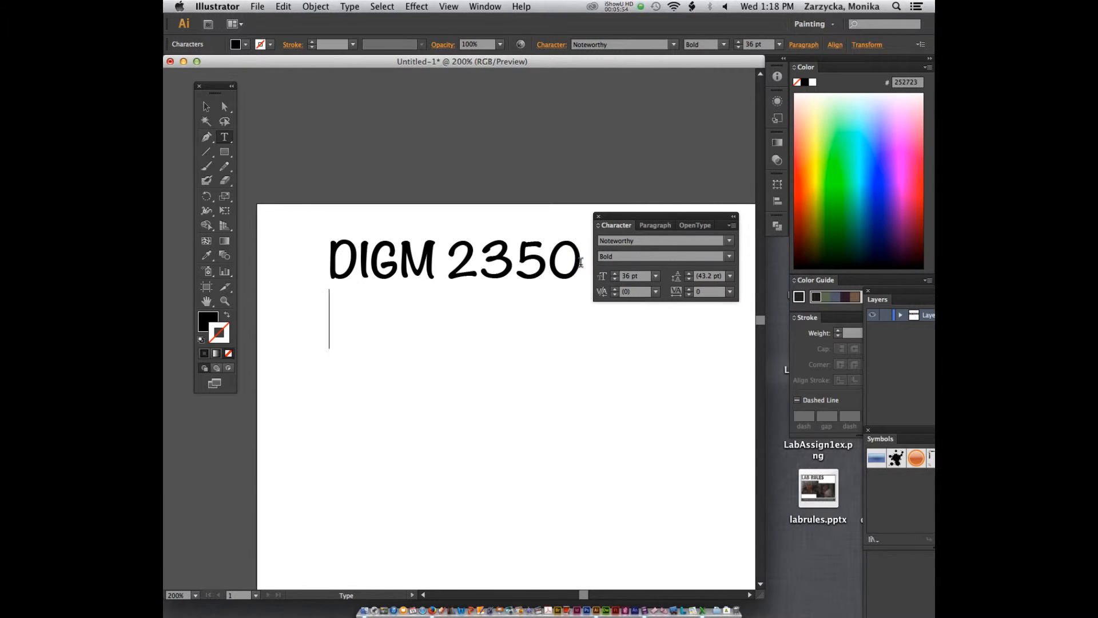
type("HELLO")
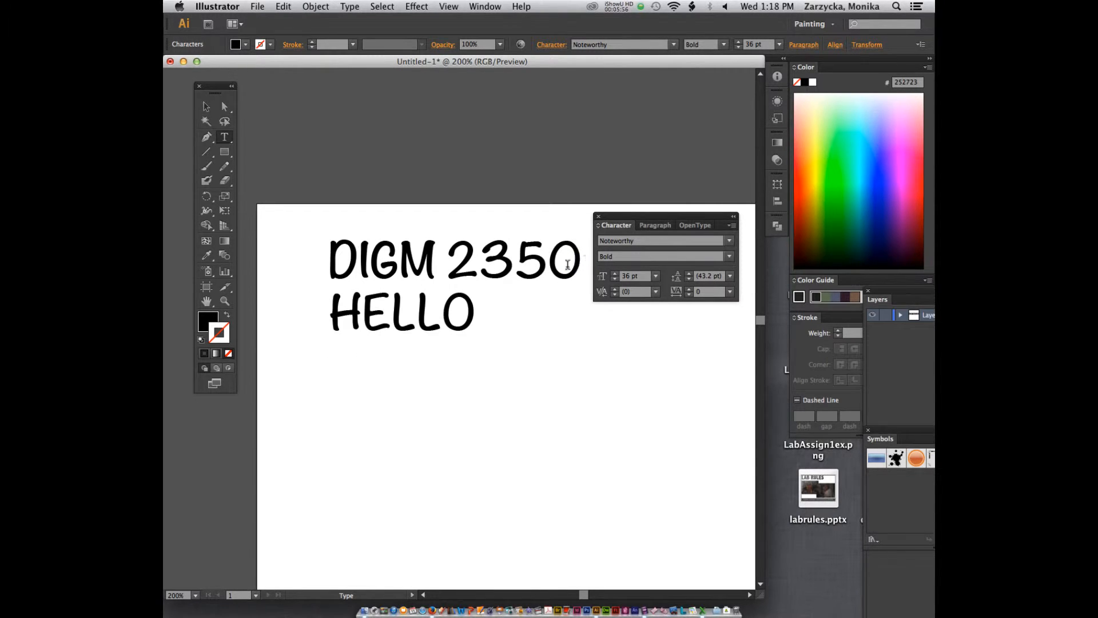
- Try a leading of 60 pt on both text lines and undo the change
key("super+a")
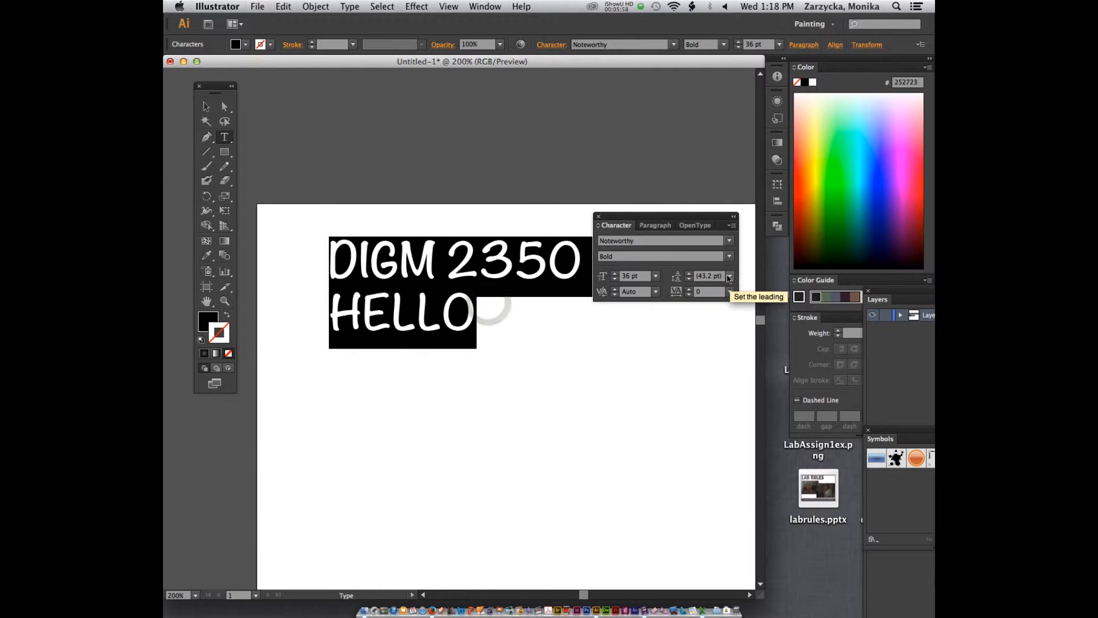
left_click(729, 277)
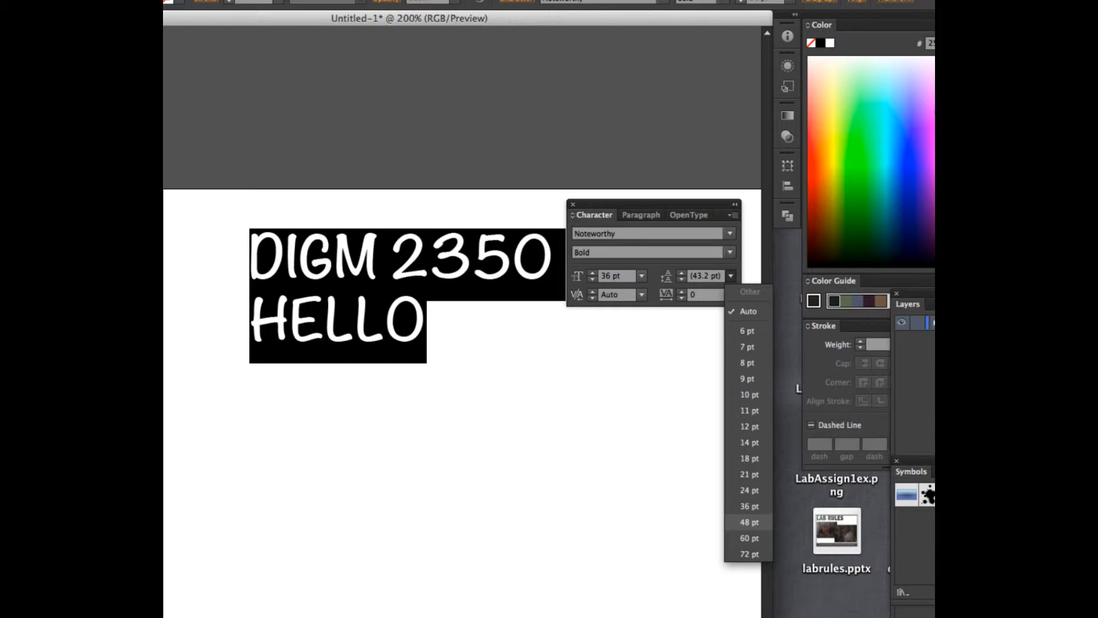
left_click(749, 538)
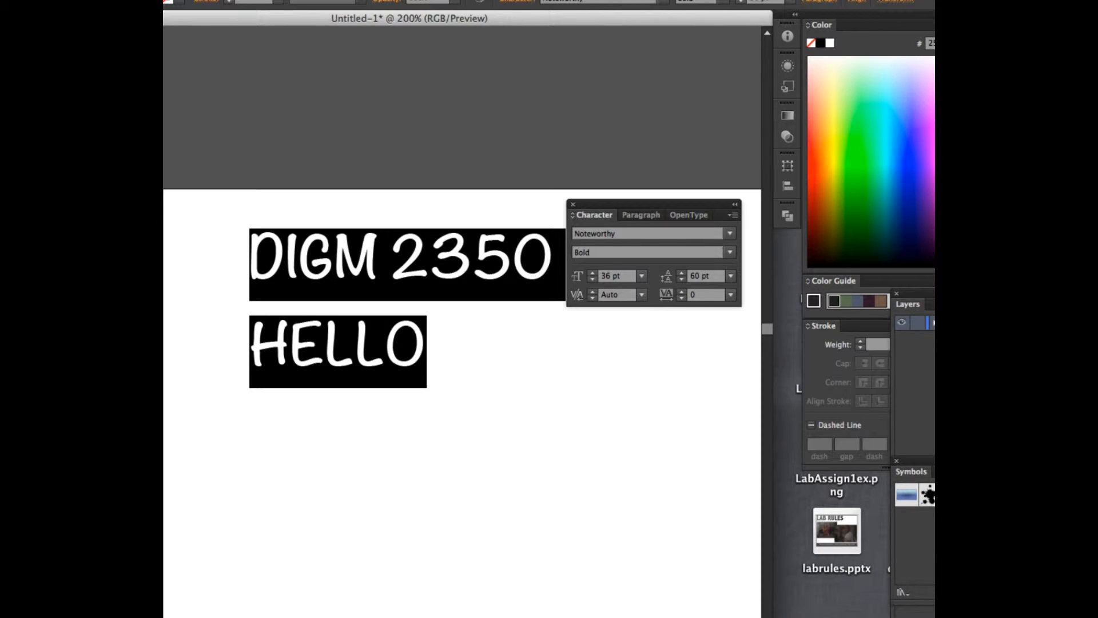
key("super")
key("super+z")
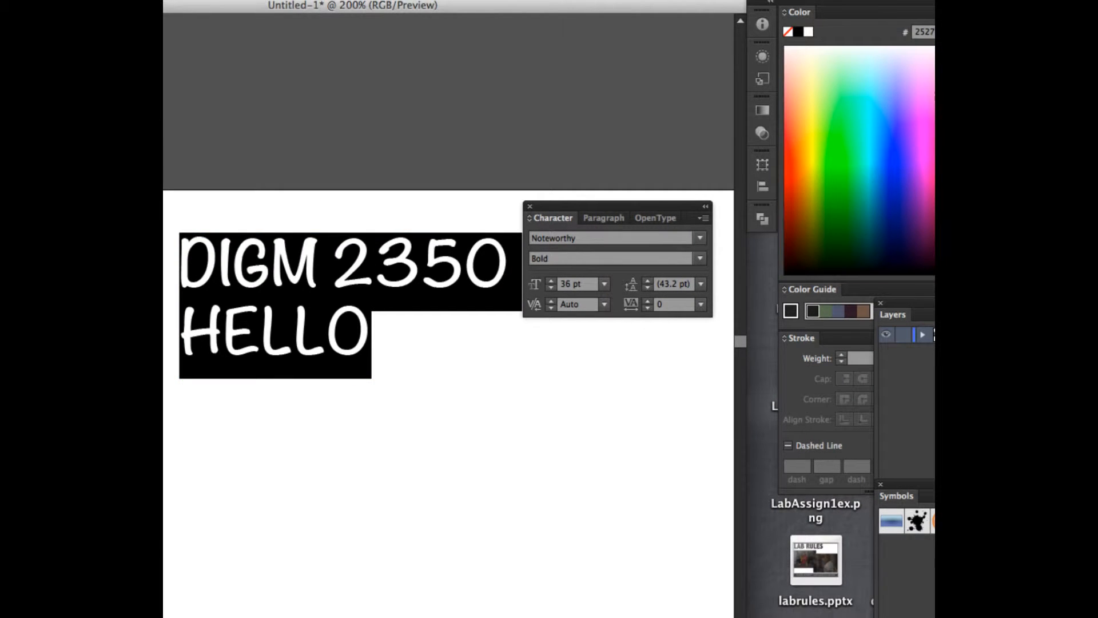
- Look through the kerning options for parts of "HELLO" and for both text lines, keeping the current setting
left_click(326, 337)
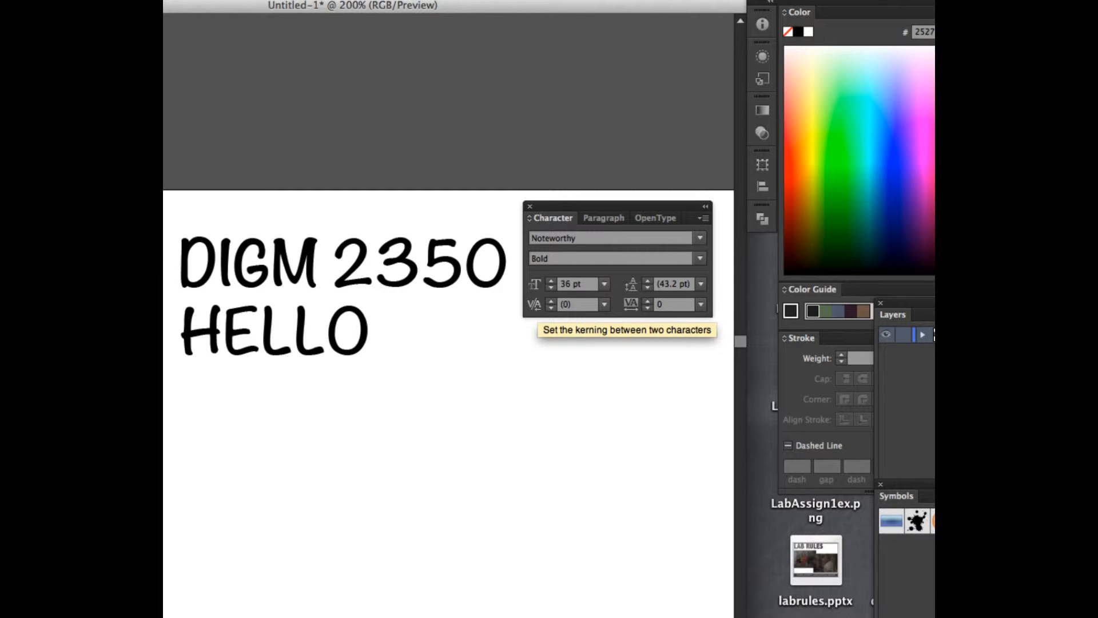
left_click_drag(369, 338, 294, 337)
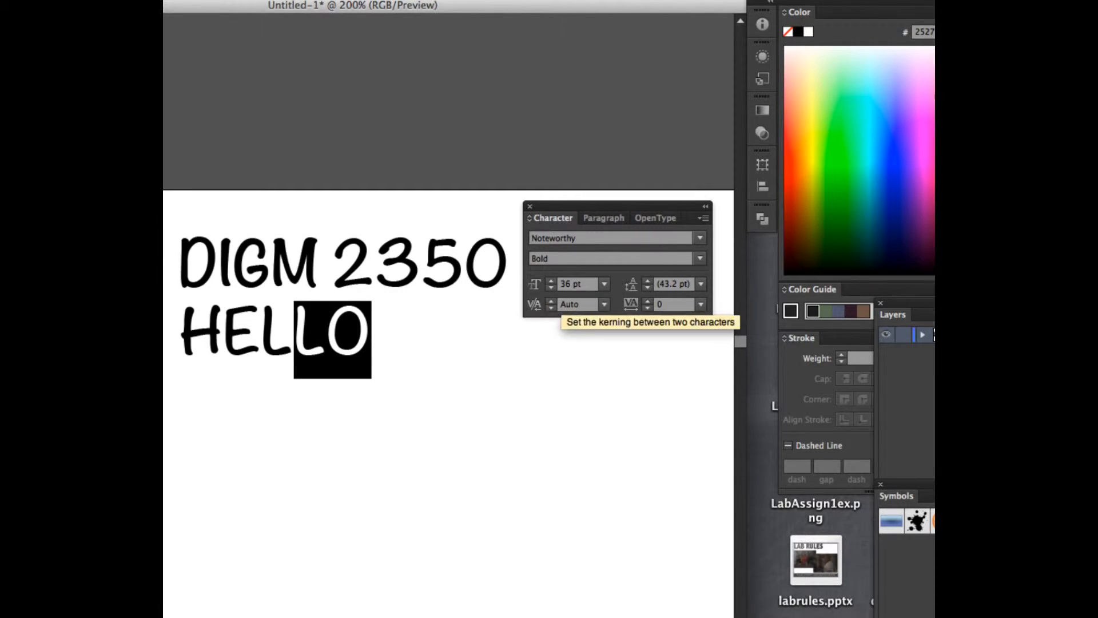
left_click(604, 303)
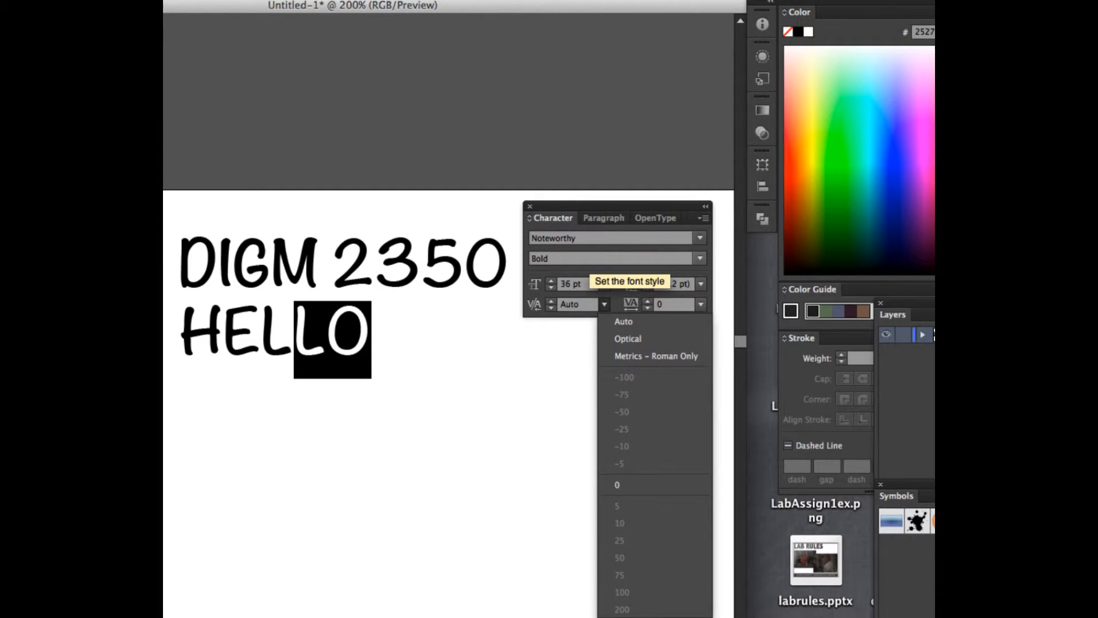
left_click(588, 261)
left_click(326, 338)
double_click(275, 332)
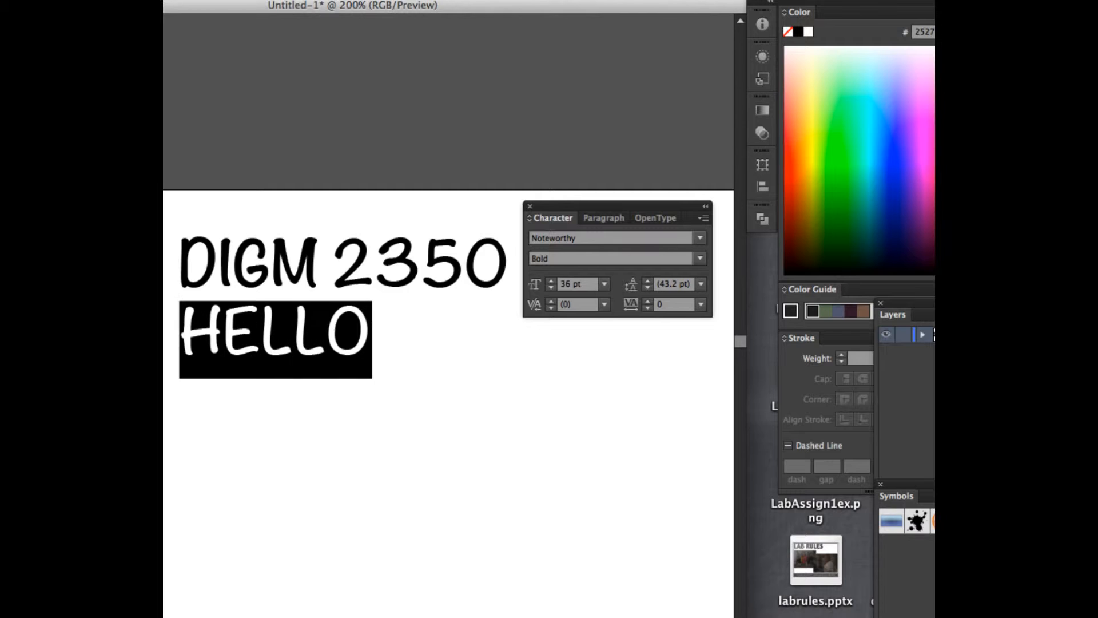
left_click(603, 304)
left_click(604, 303)
left_click_drag(181, 263, 369, 338)
left_click(604, 304)
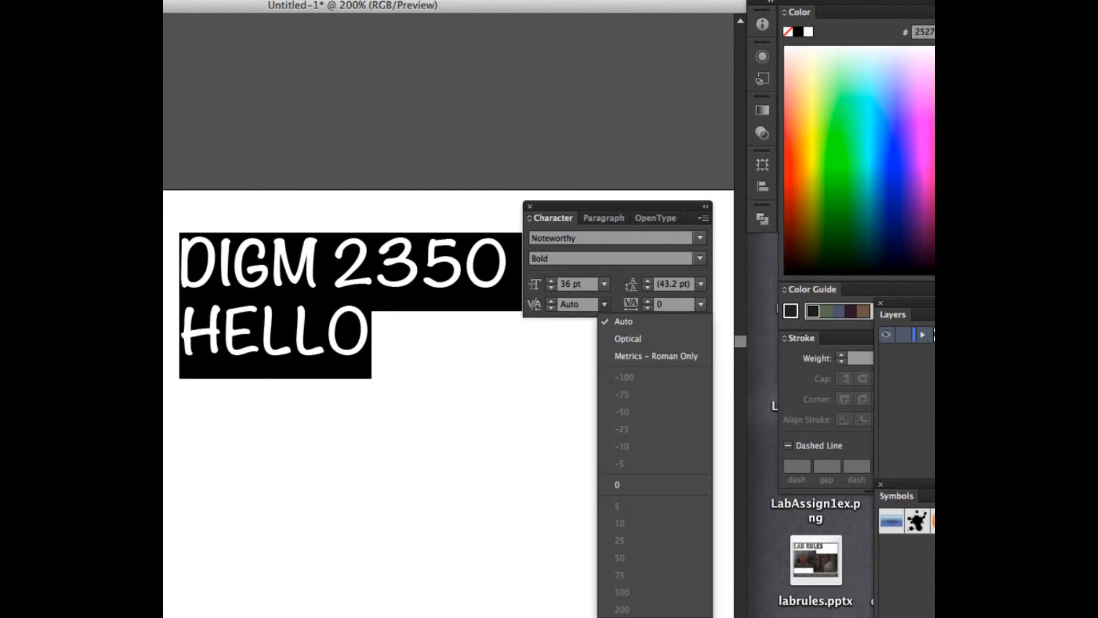
left_click(604, 304)
scroll(449, 314, "down", 2)
scroll(448, 314, "up", 3)
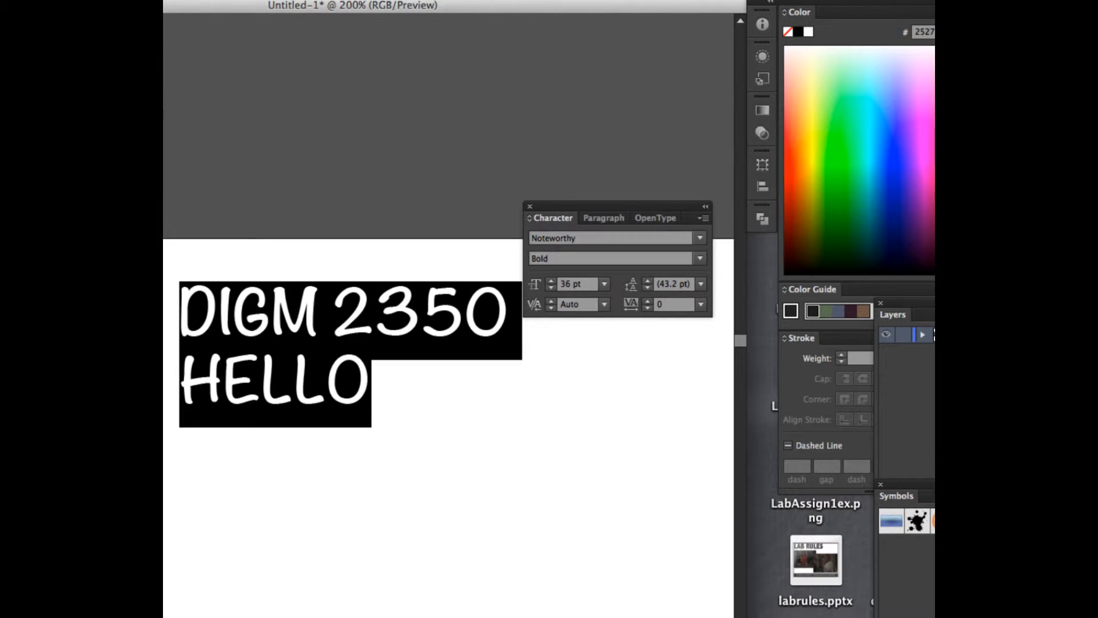
- Set the tracking of the whole "DIGM 2350" line to -75
left_click(322, 320)
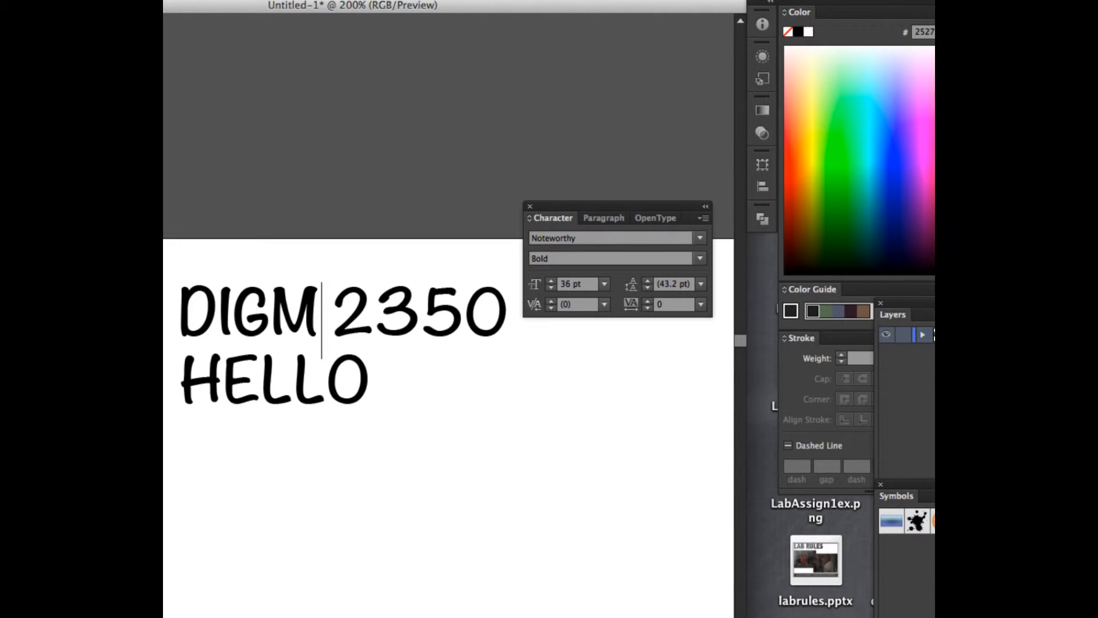
triple_click(322, 312)
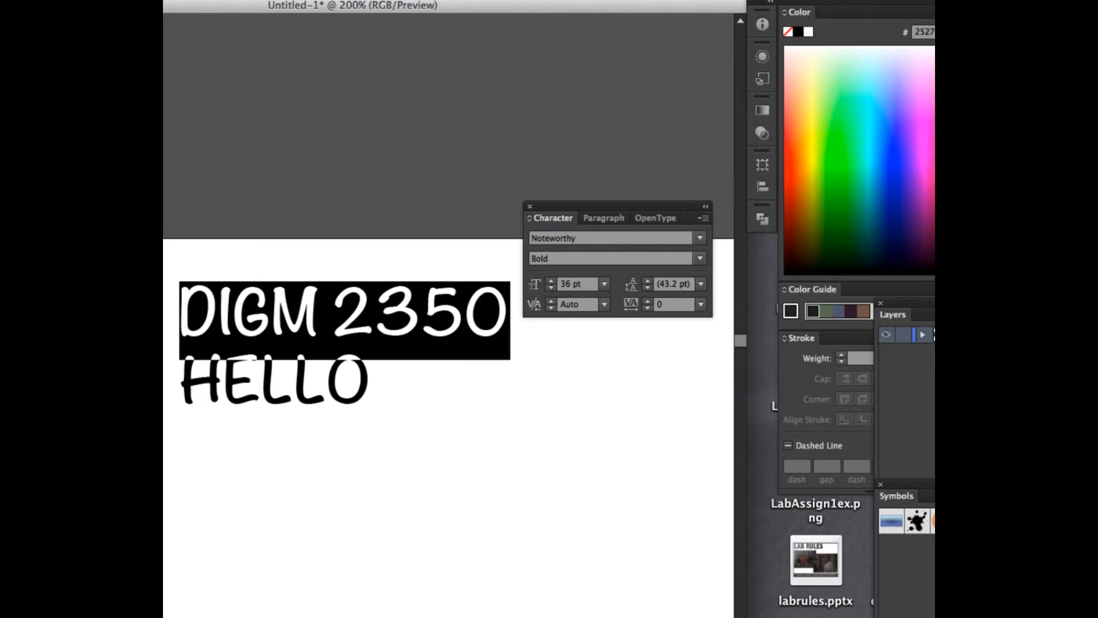
left_click(700, 304)
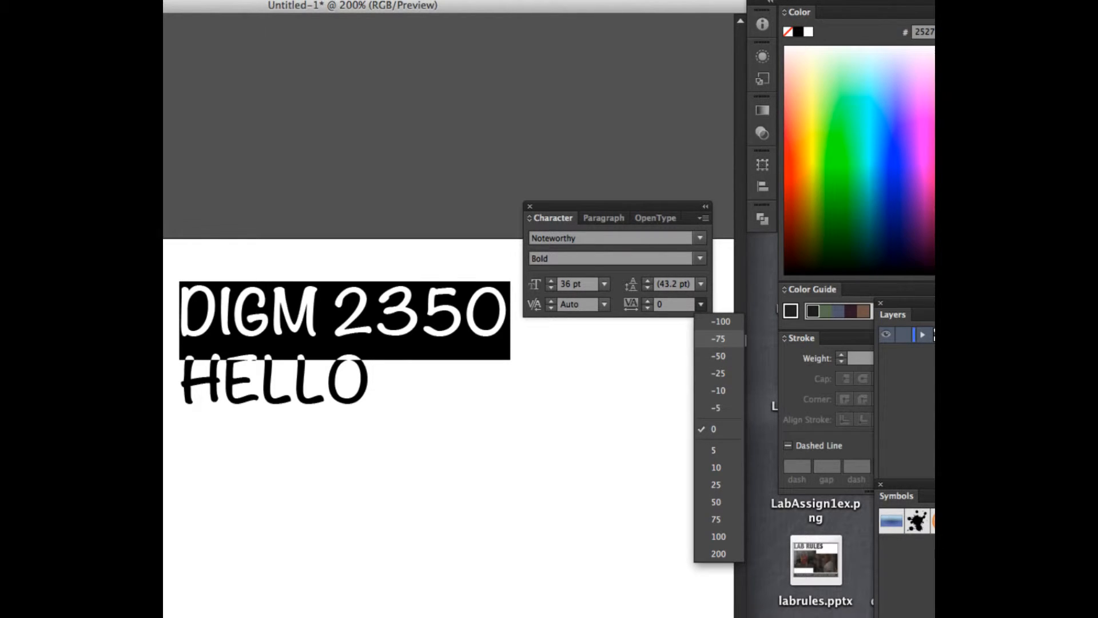
left_click(719, 339)
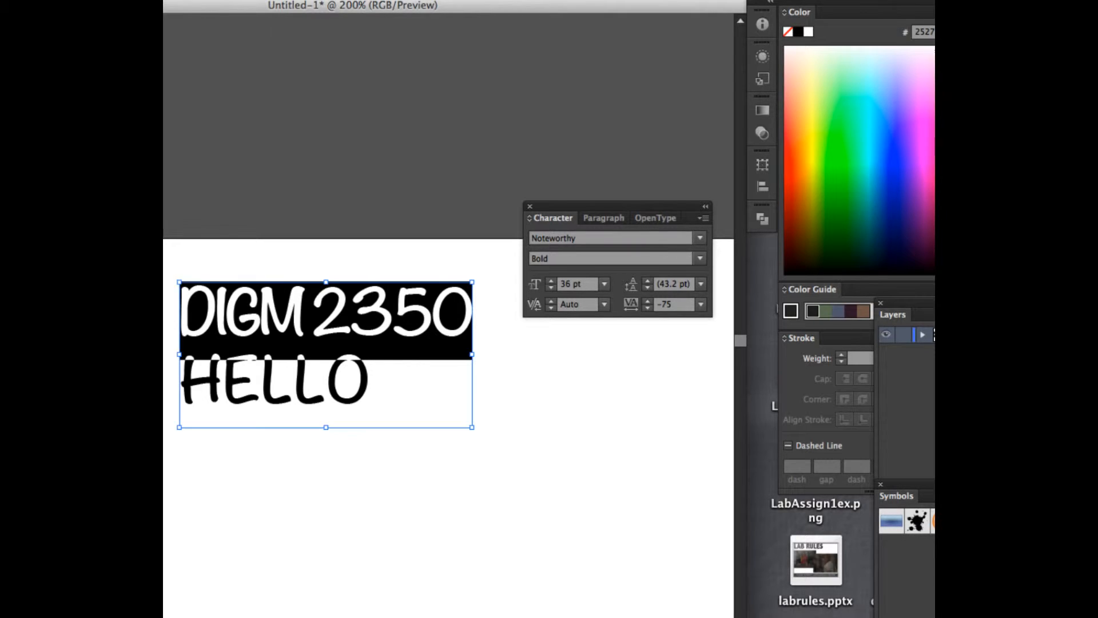
- Set the tracking of only the digits "23" in "DIGM 2350" to 10
left_click(341, 318)
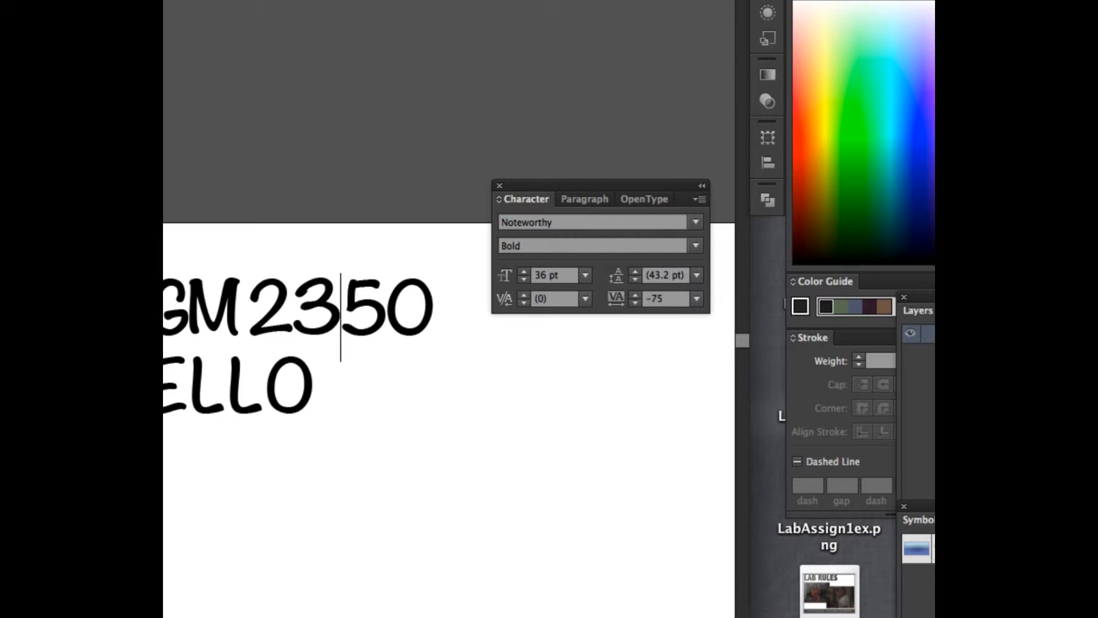
left_click_drag(248, 309, 341, 309)
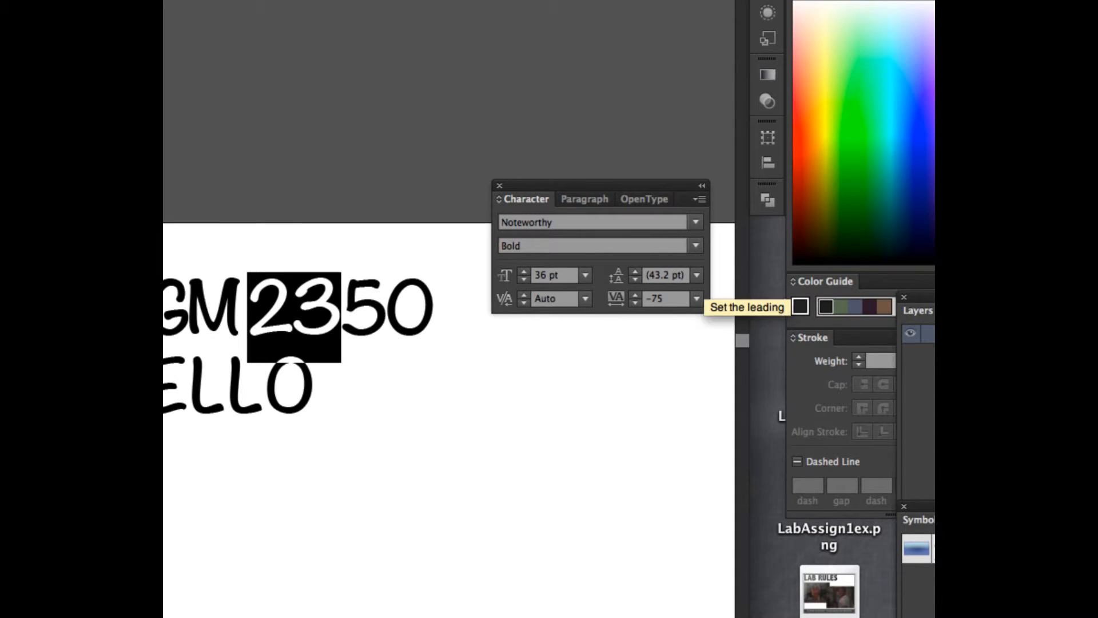
left_click(696, 298)
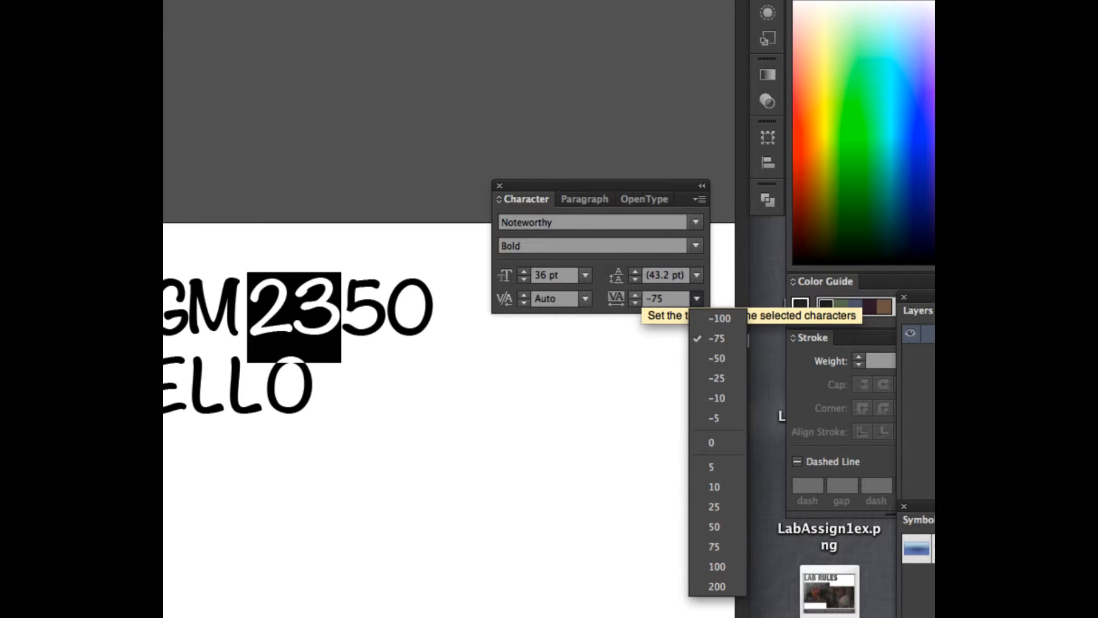
left_click(714, 486)
- Set the tracking of the single digit "2" after "DIGM" to -25
left_click(297, 309)
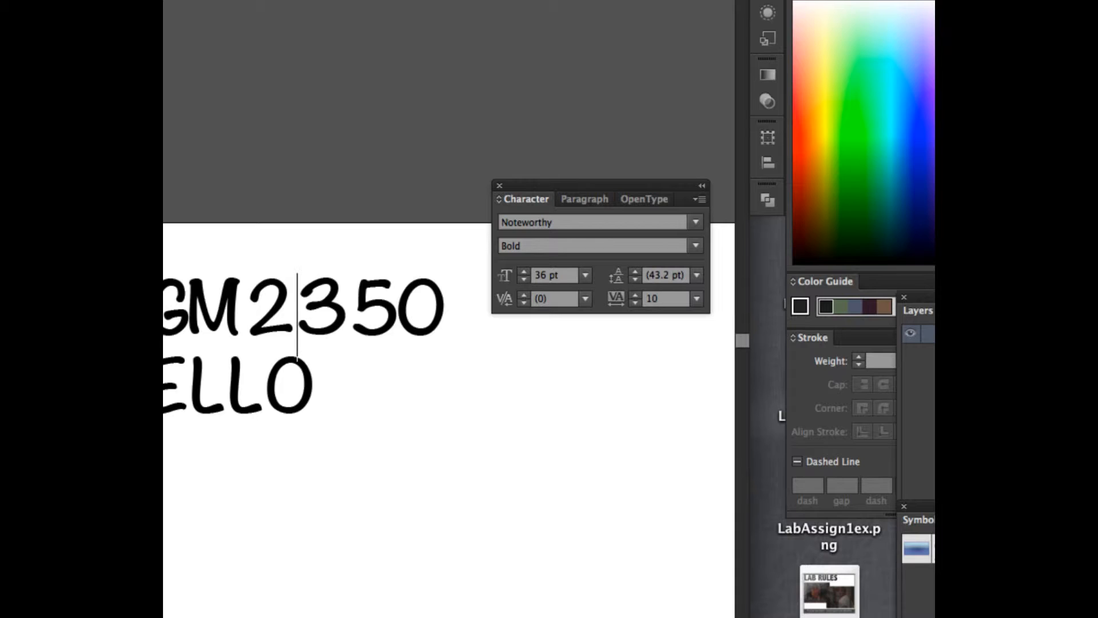
key("shift+Right")
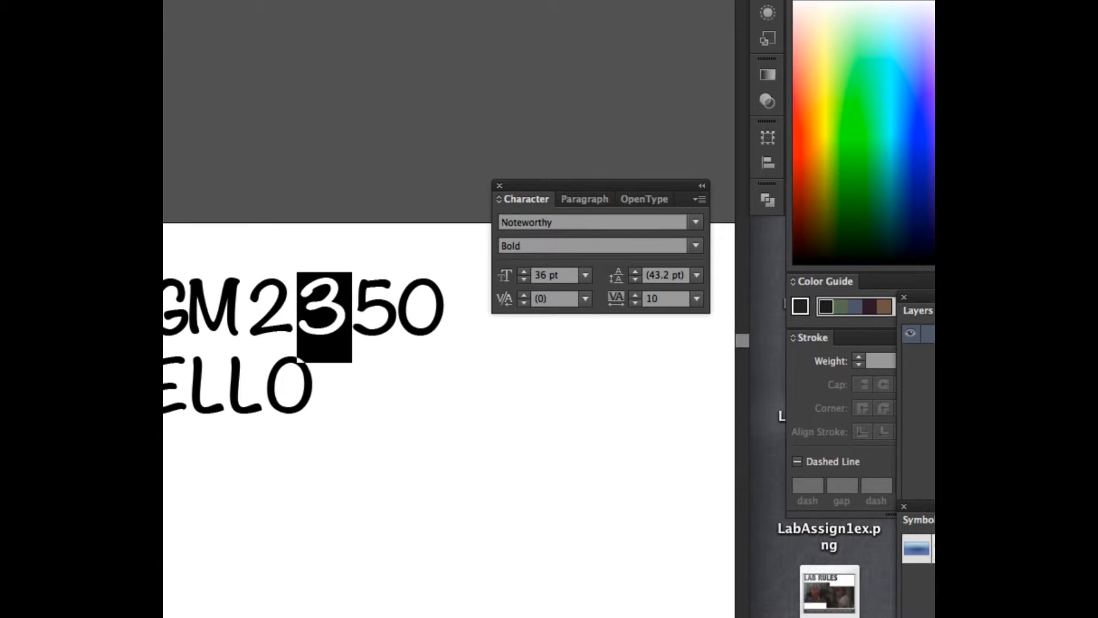
left_click(444, 309)
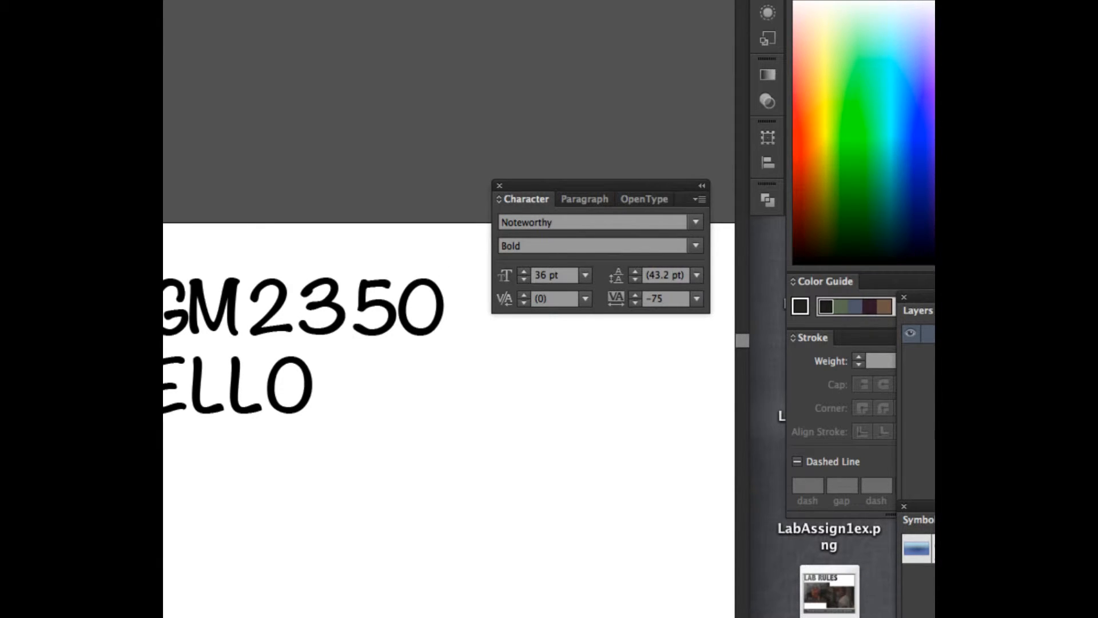
left_click_drag(247, 308, 352, 309)
key("shift+Left")
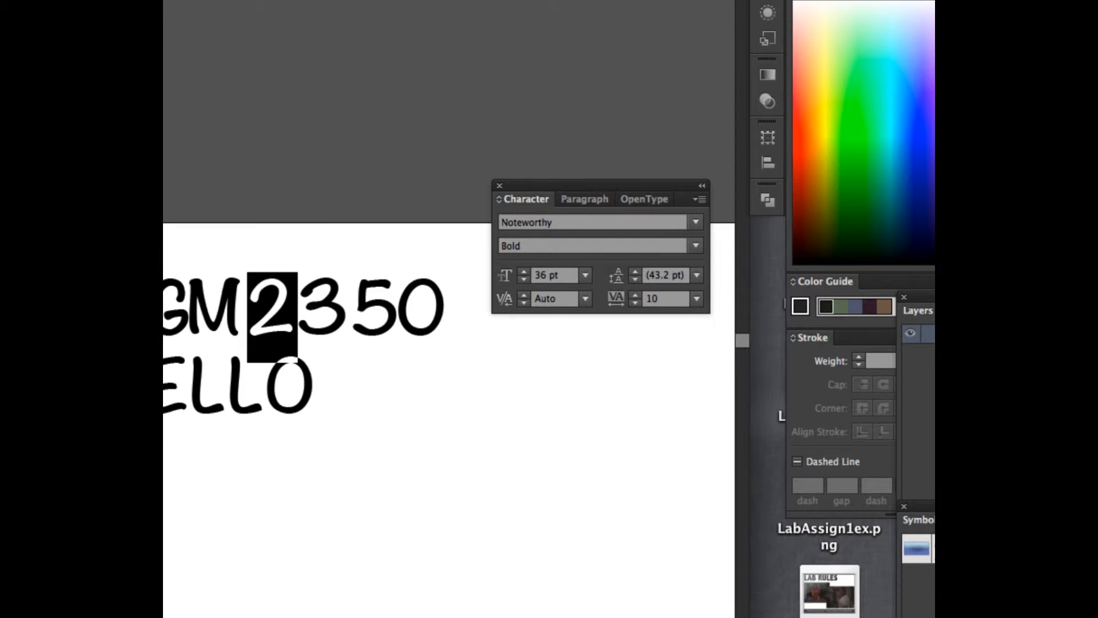
left_click(697, 298)
left_click(717, 378)
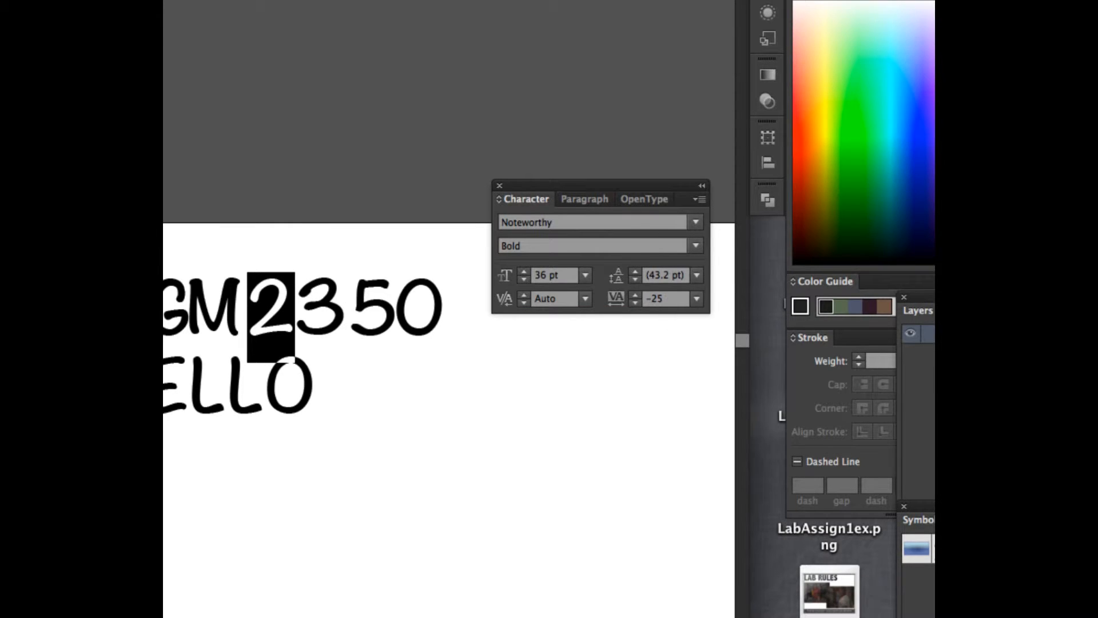
left_click(394, 312)
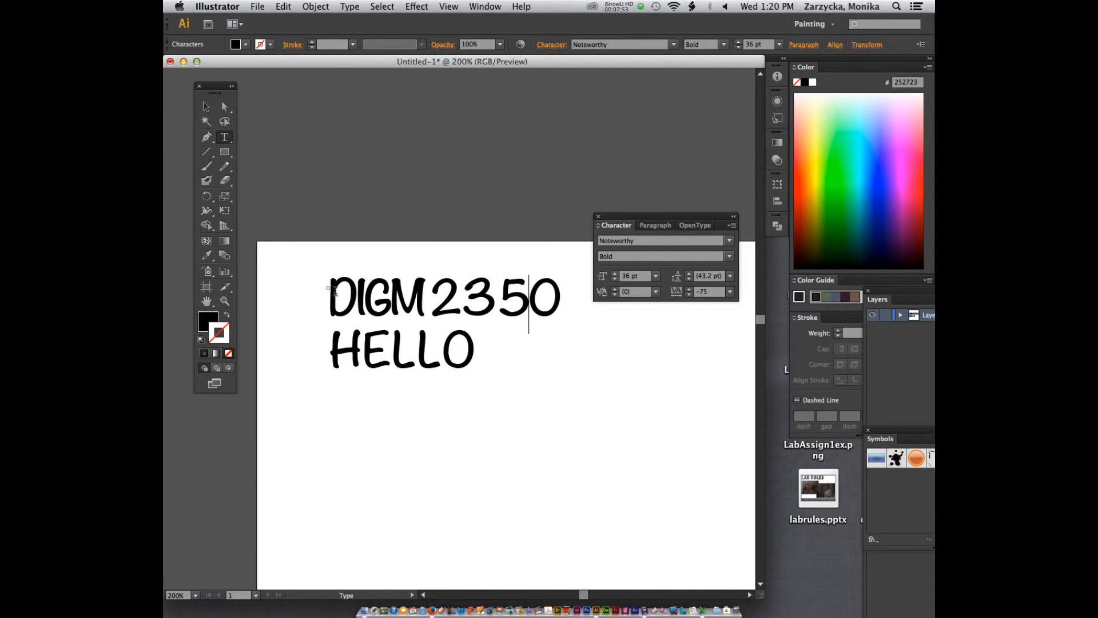
- Turn off hyphenation in the paragraph settings for both text lines
left_click_drag(327, 289, 515, 350)
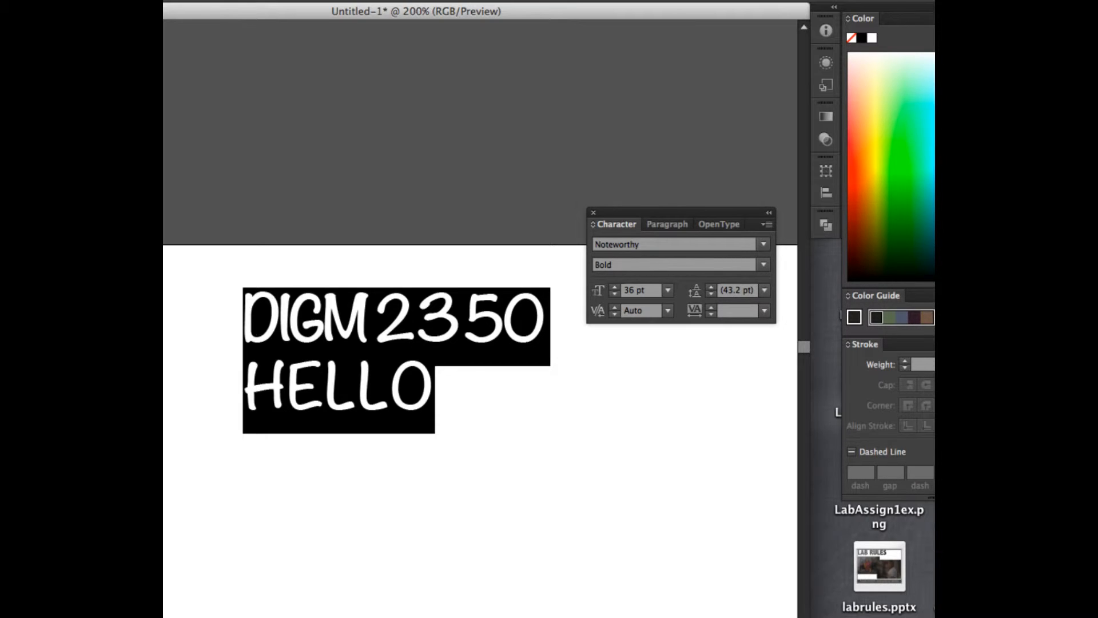
left_click(666, 224)
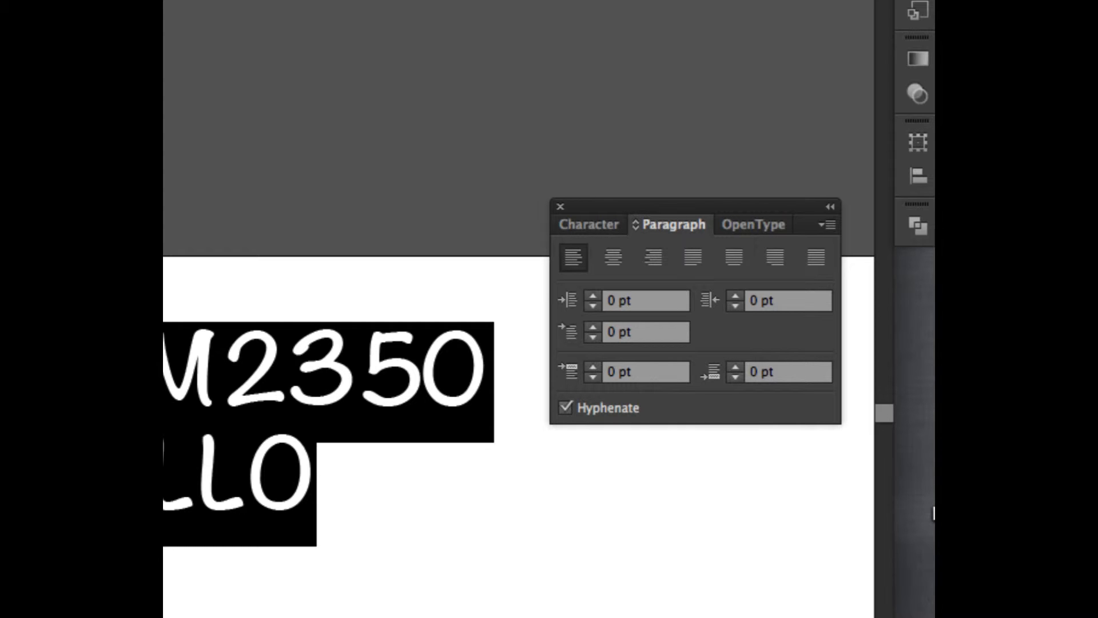
left_click(565, 407)
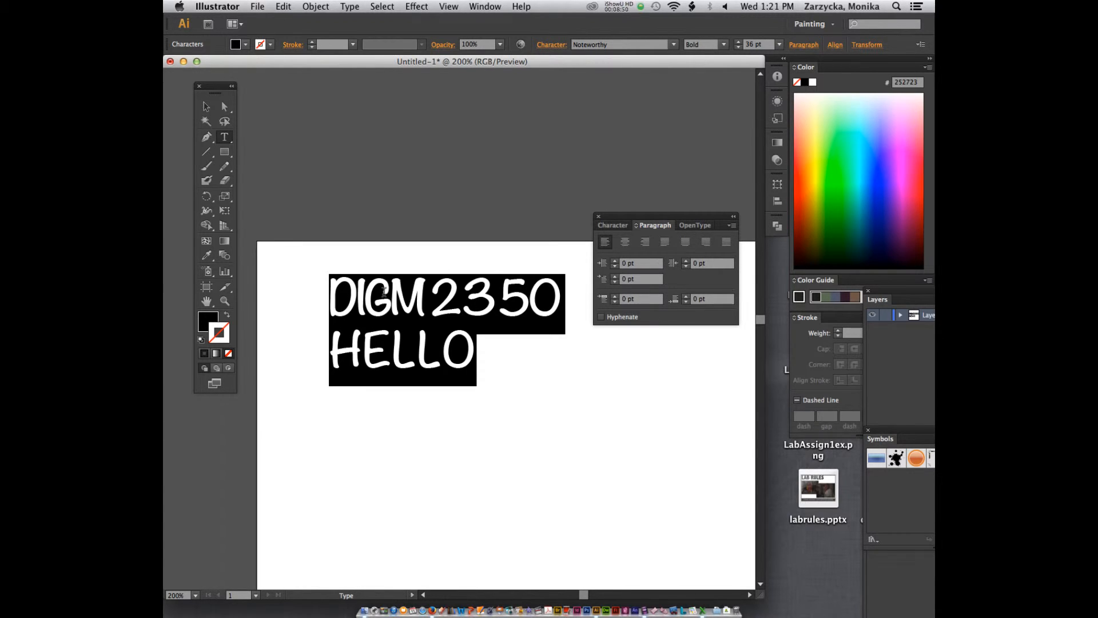
- Draw a large, nearly circular black ellipse in the empty area below the "HELLO" line
scroll(384, 372, "down", 5)
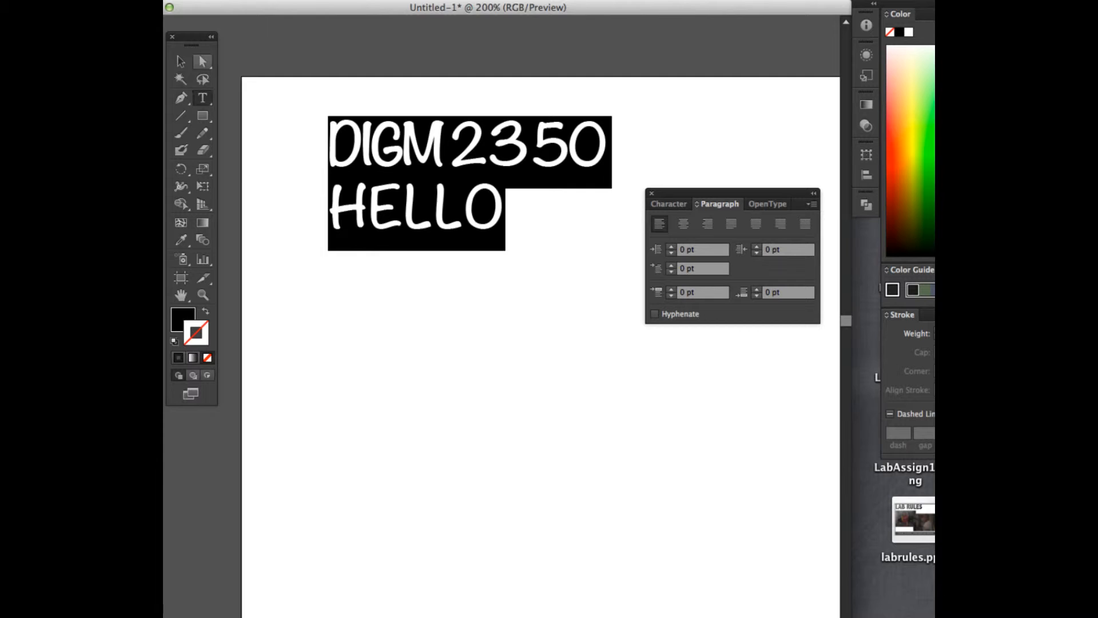
key("Escape")
left_click(203, 115)
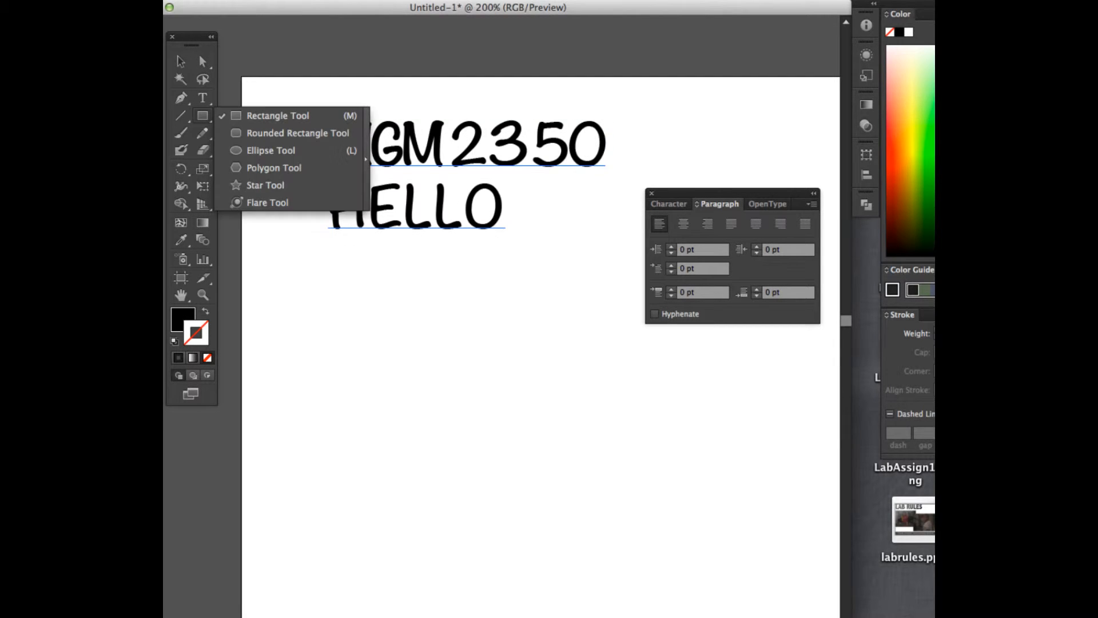
left_click(271, 150)
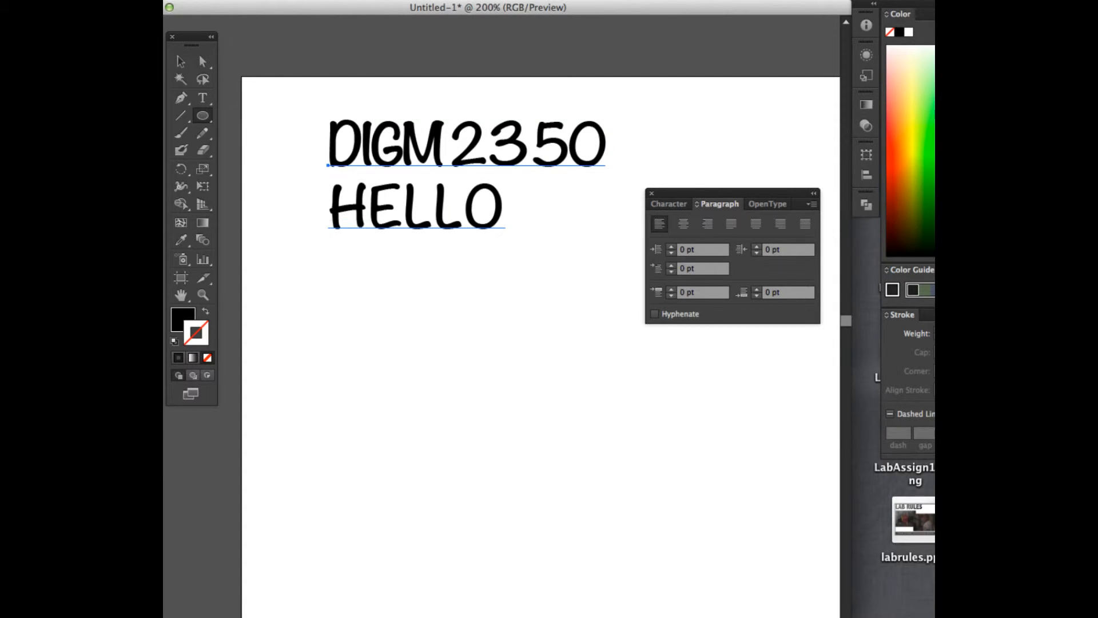
left_click_drag(339, 320, 598, 556)
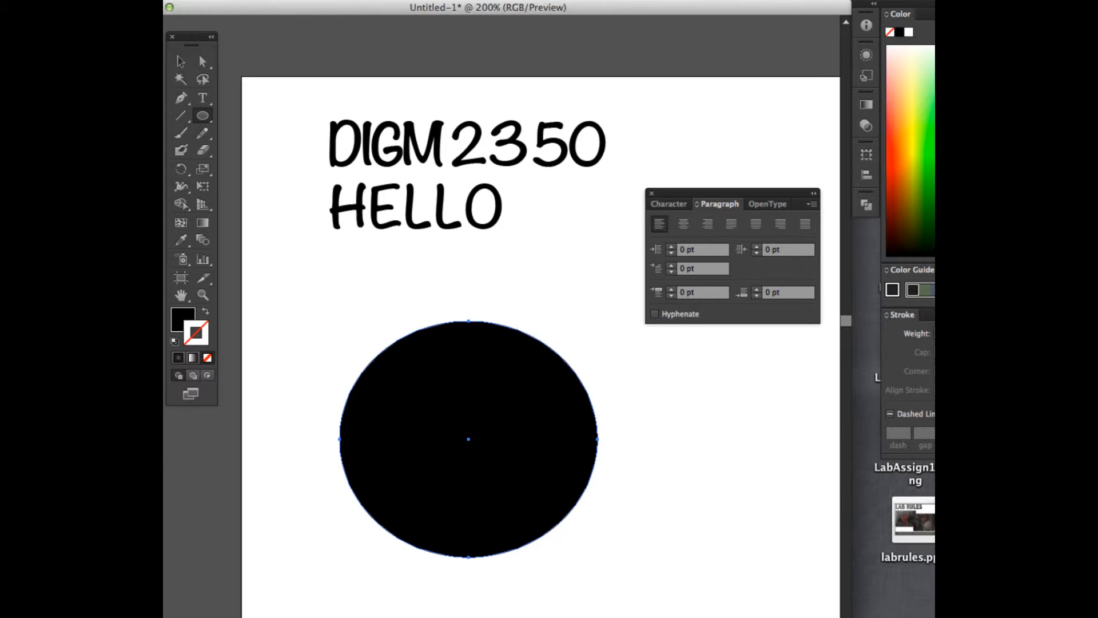
key("v")
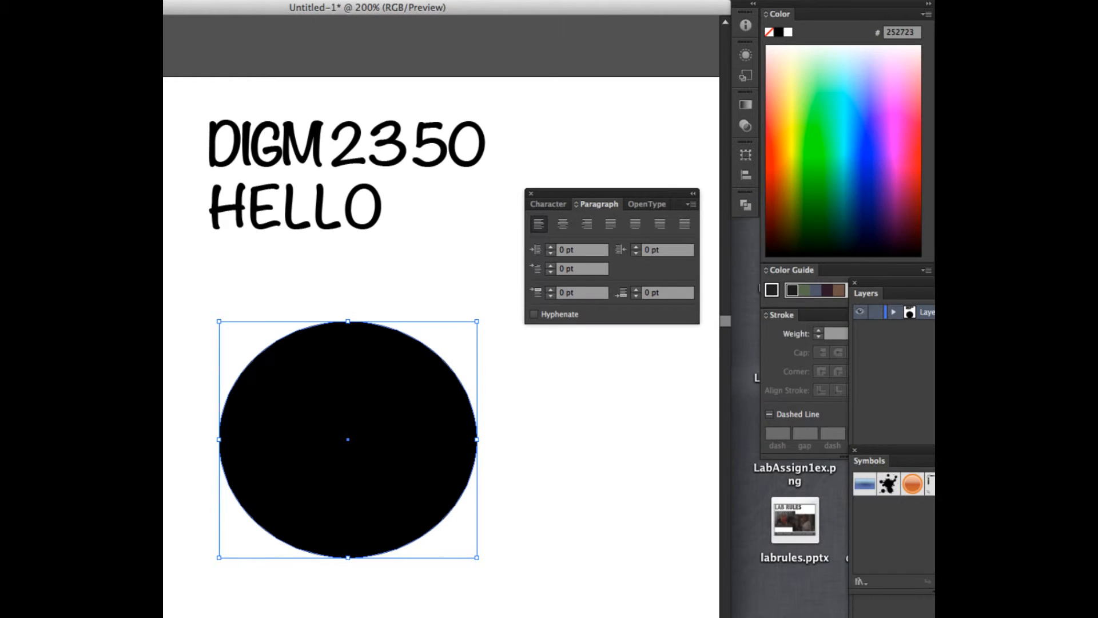
- Turn the black ellipse into an area type container with the Area Type tool and fill it with "gjasgdj fsgfsds"
left_click_drag(367, 7, 501, 16)
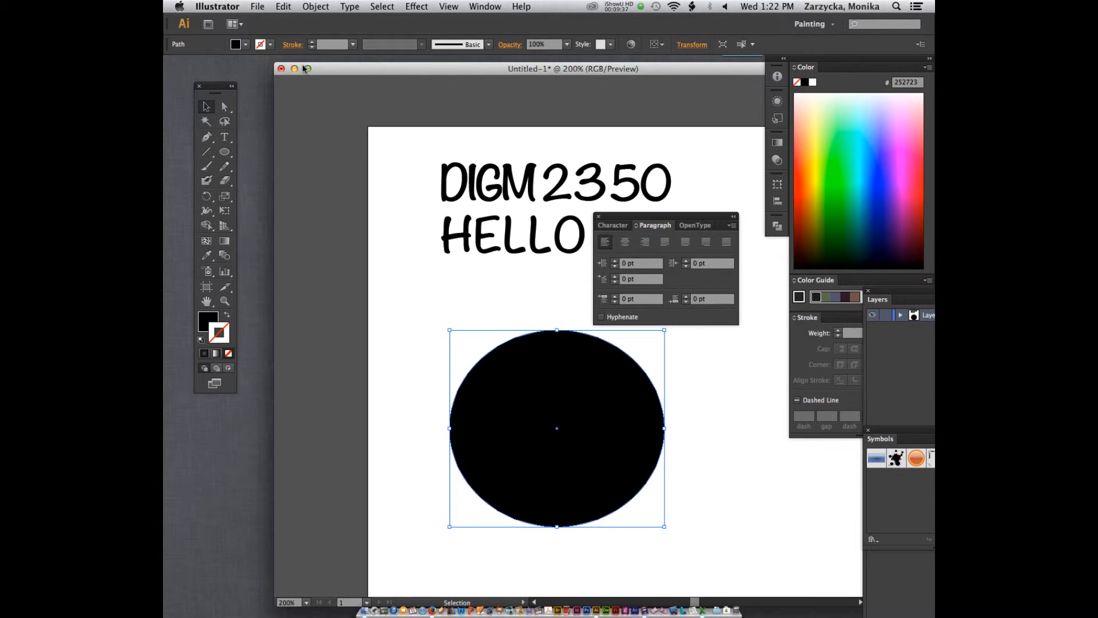
left_click_drag(217, 85, 353, 148)
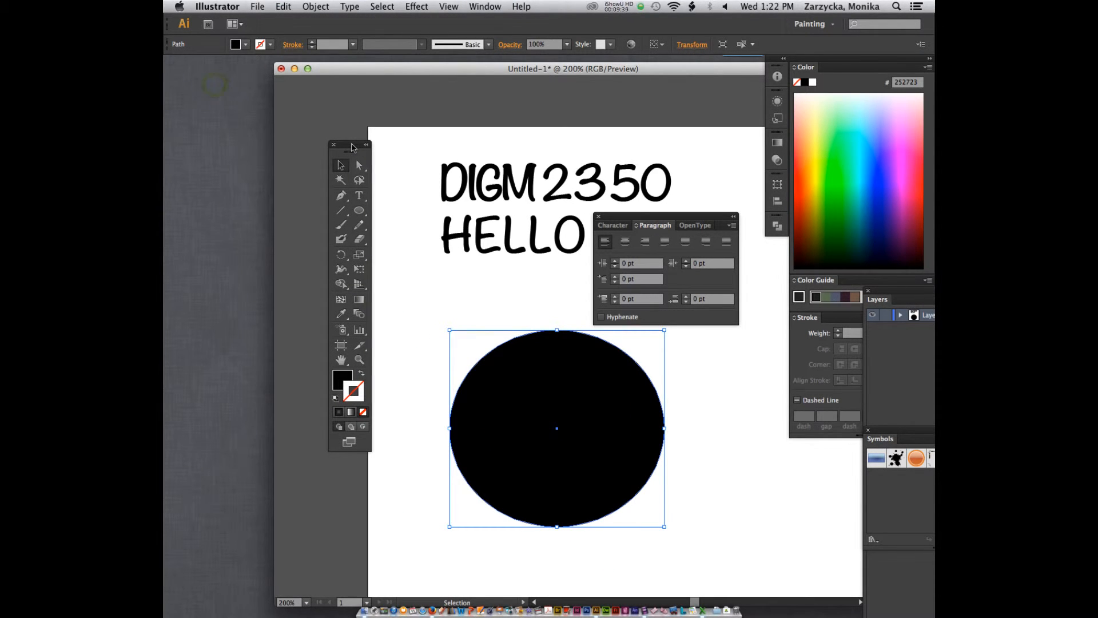
left_click(359, 196)
left_click_drag(360, 196, 425, 212)
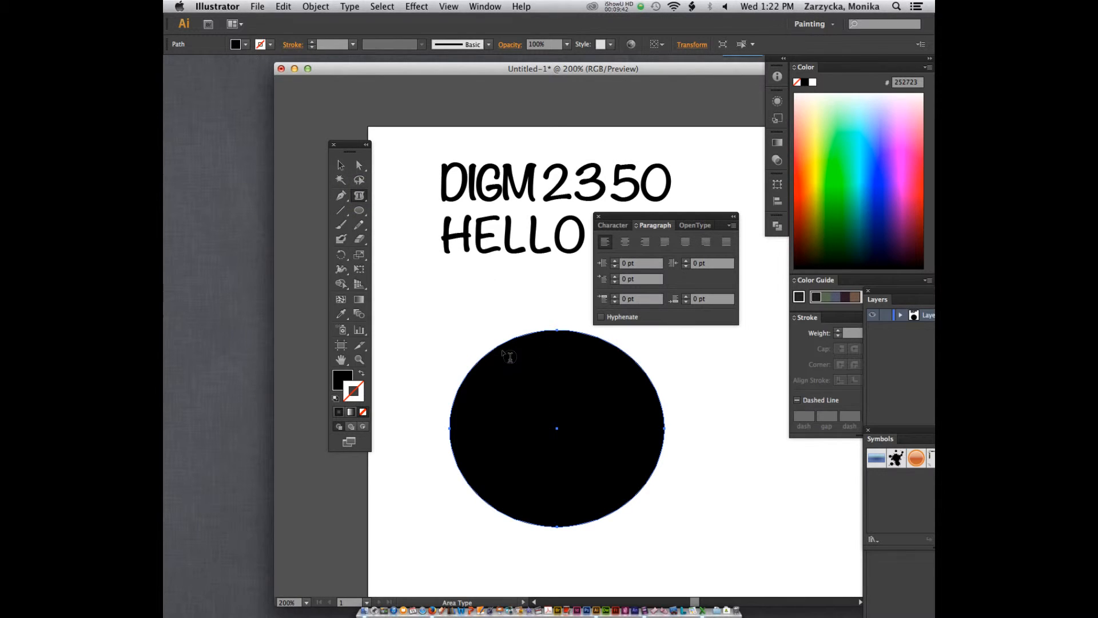
left_click(502, 349)
type("gjasgdj")
key("Return")
type("fsgfsds")
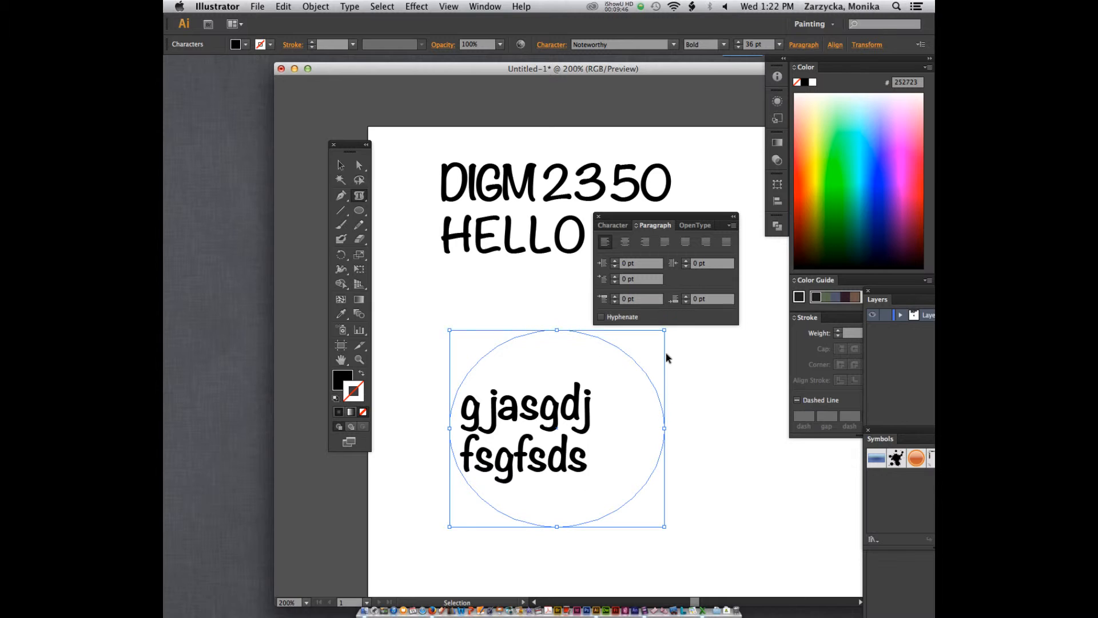
- Set the font size of all the text inside the ellipse to 12 pt
key("ctrl+a")
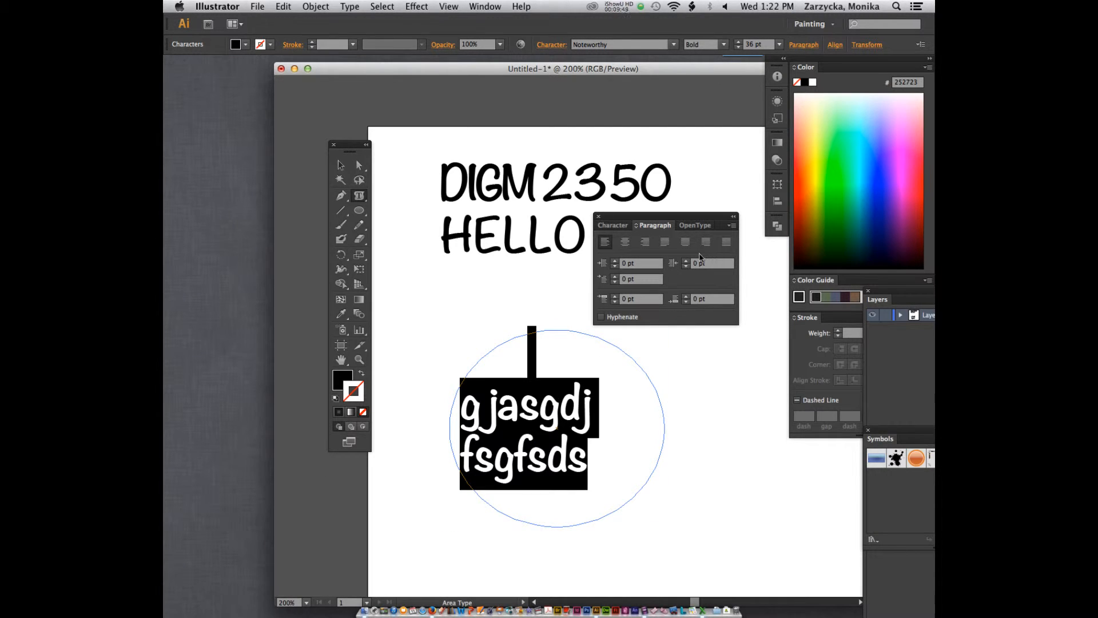
left_click(617, 226)
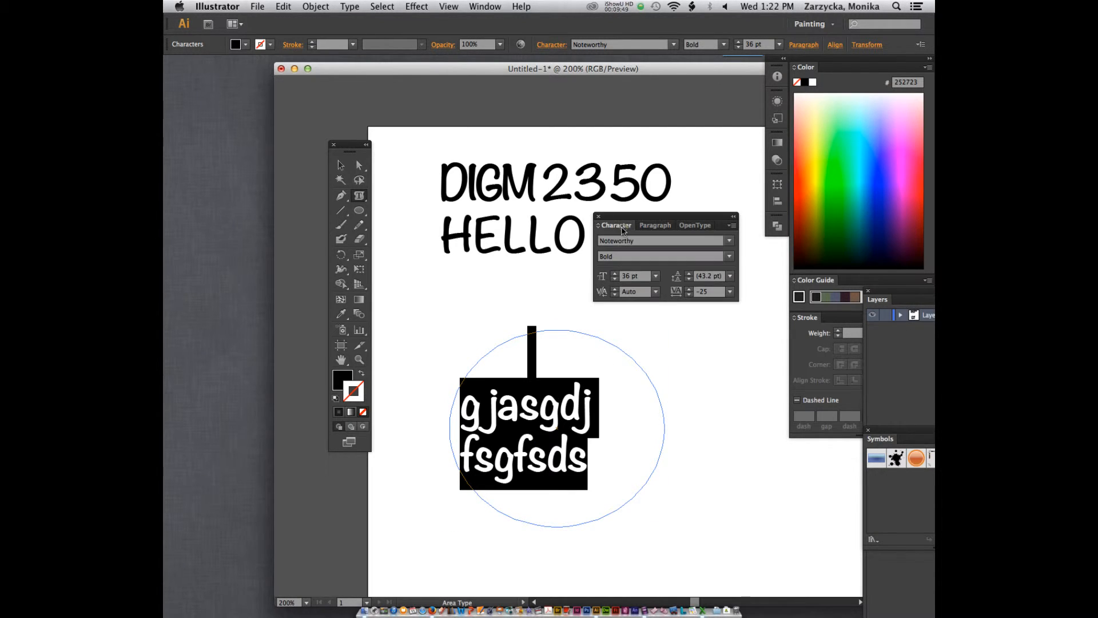
left_click(656, 276)
left_click(670, 383)
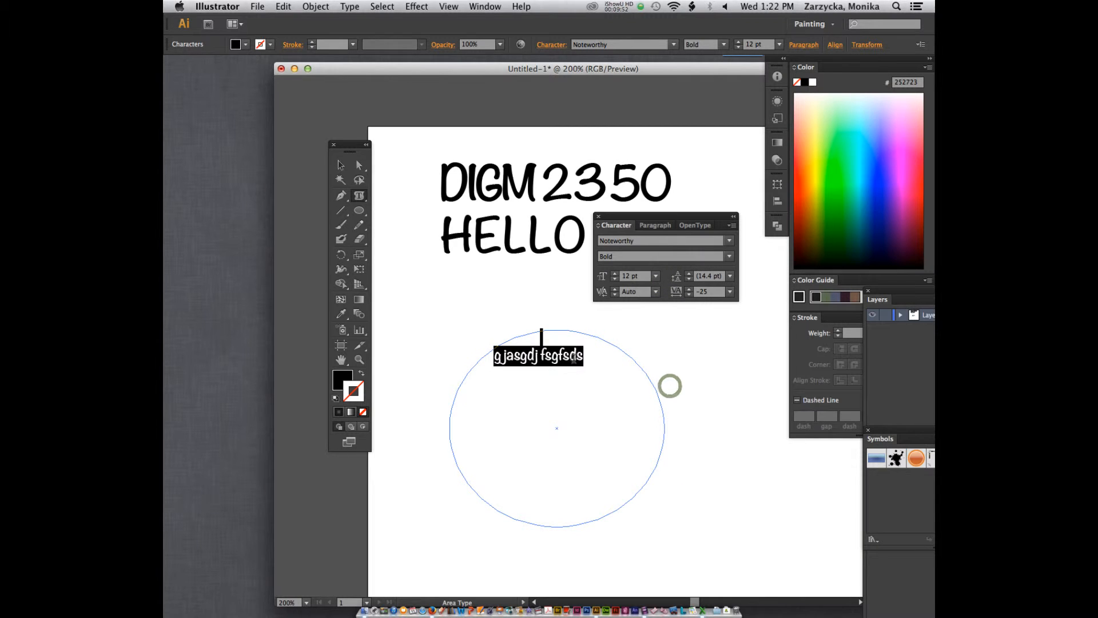
- Continue the text inside the ellipse after "fsgfsds" with "help", "hleogs fgmsdnb fmds" and more filler words until the shape is nearly full
left_click(572, 358)
left_click(590, 358)
type("help")
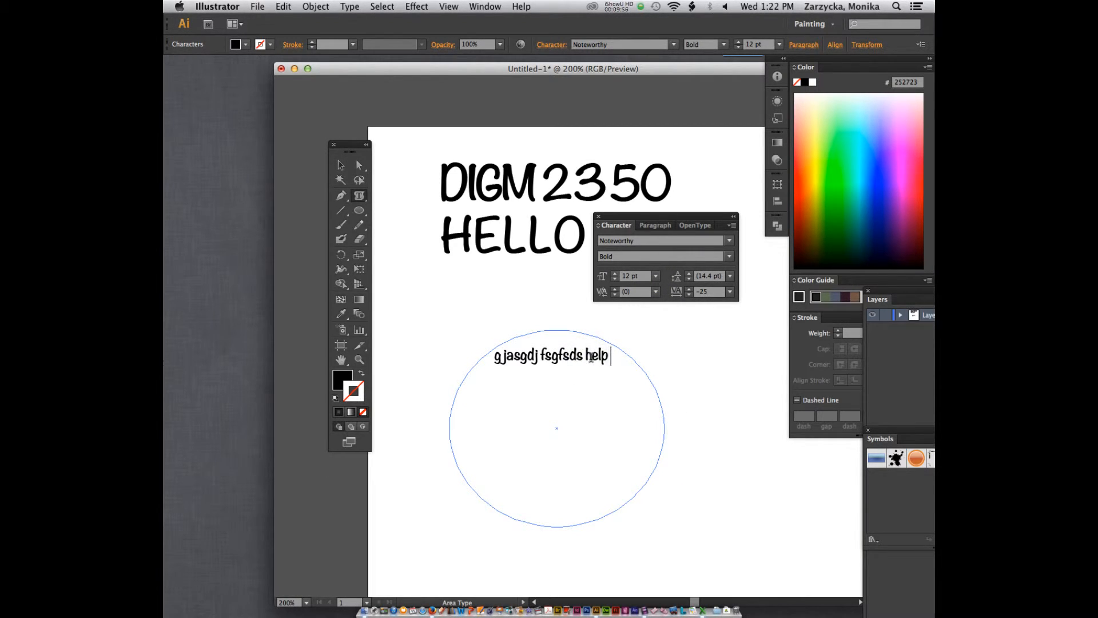
key("Return")
type("hleogs fgmsdnb fmds fgsmbfdsgmdfnbg")
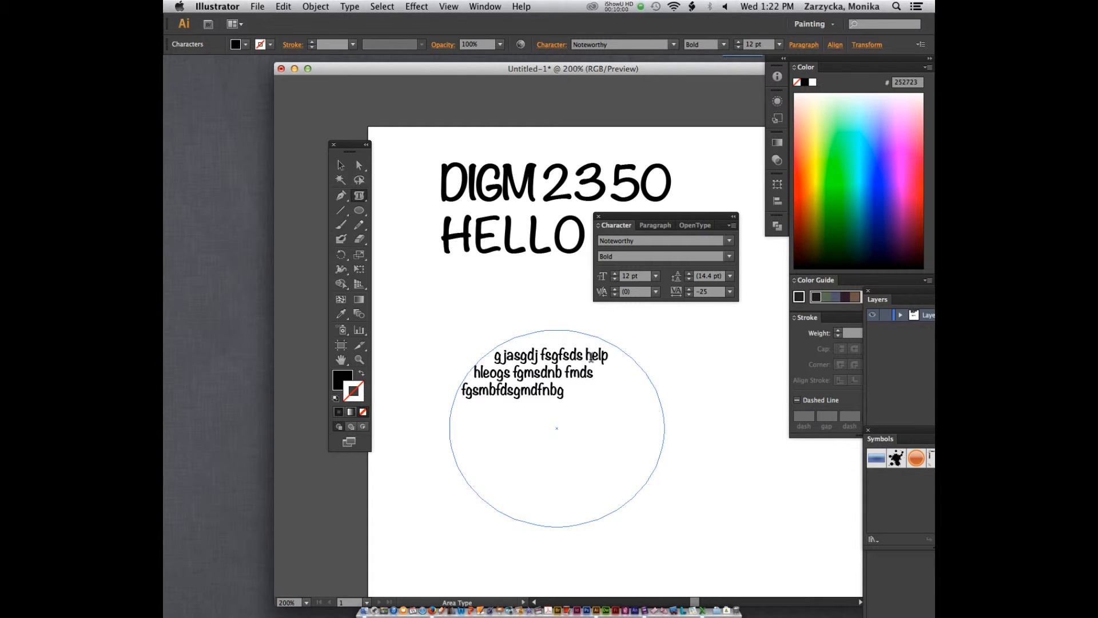
type(" dfmng dmfgdfmng dfmnvcc vdfmgn")
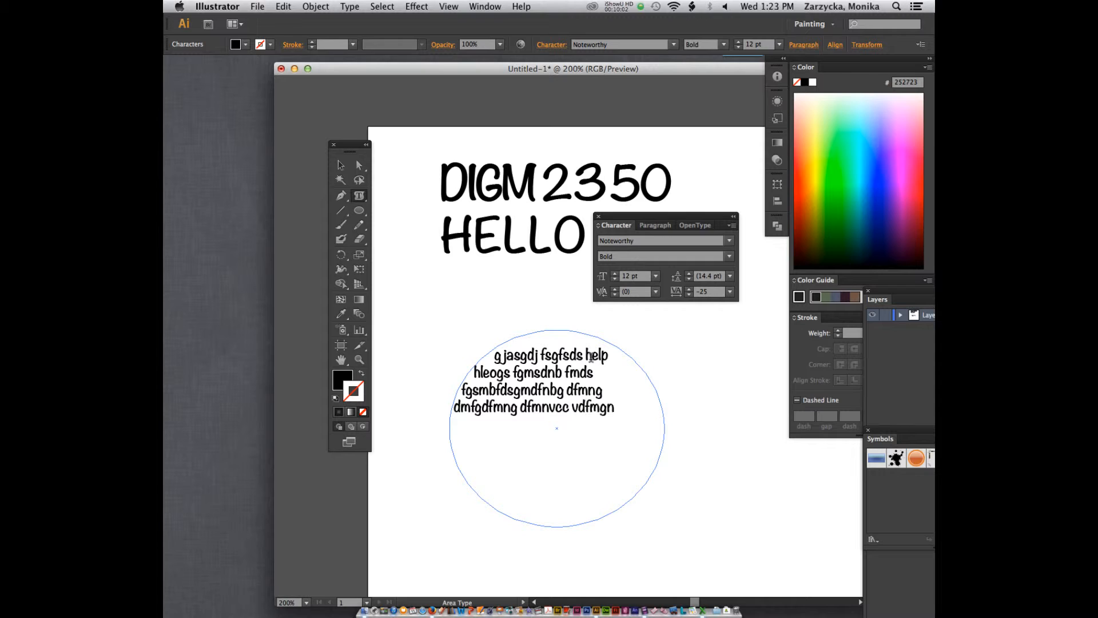
type(" dfgnmdfsdfjgh sfmn smnfs fgmns mfn")
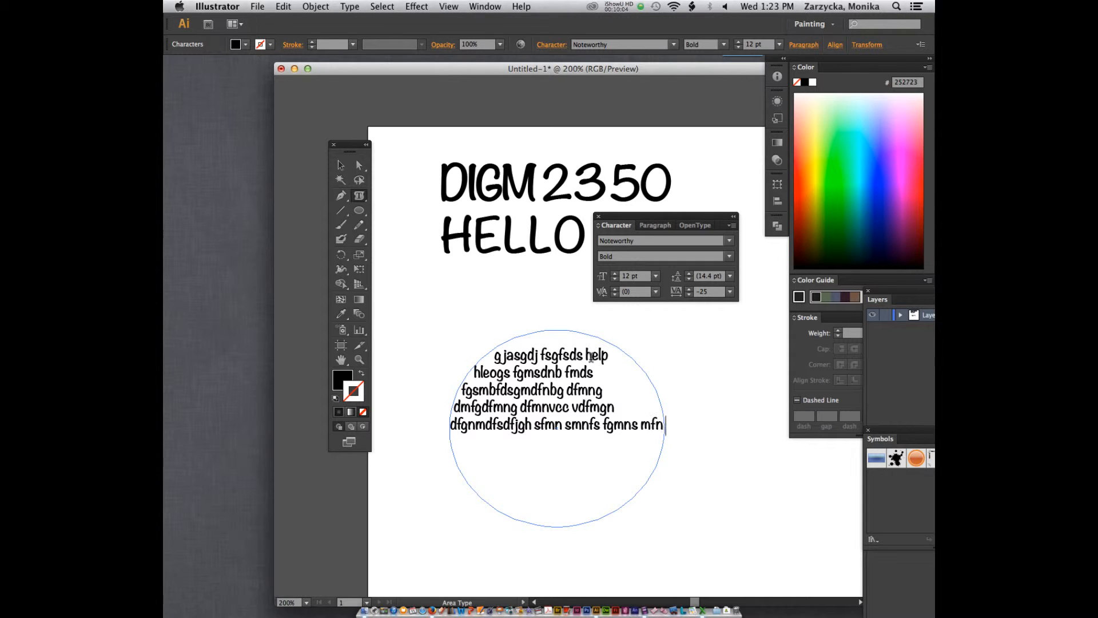
type(" mgn dgmf k xjhgd, g,dmng d,ng,d g,d,g jdh ")
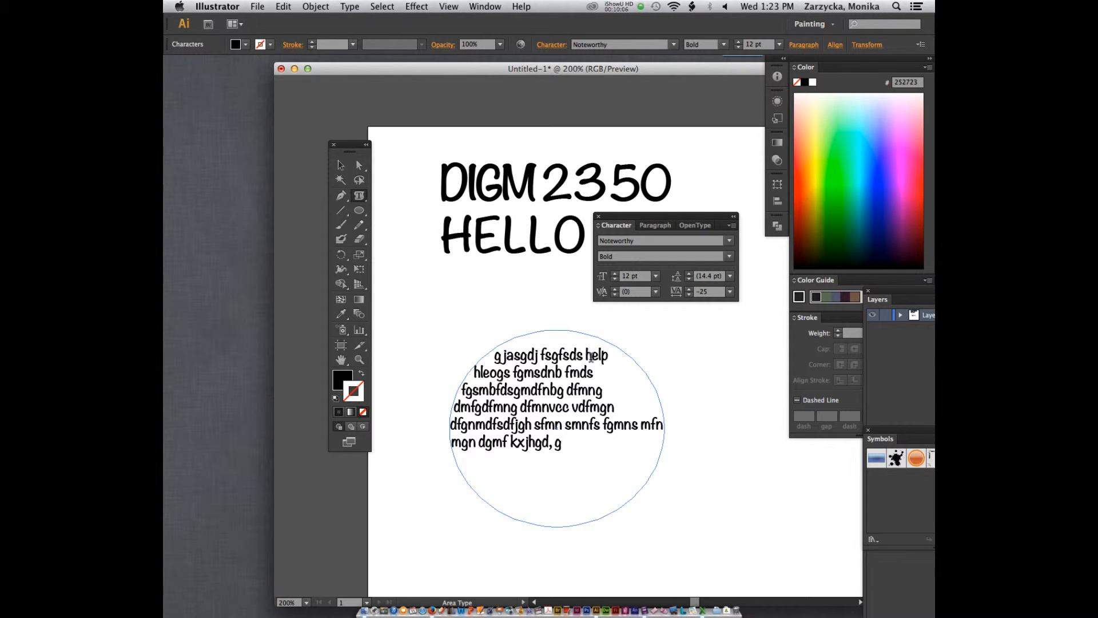
type("gd,ng ,dfmng df,mgn ,mngdf ,nj")
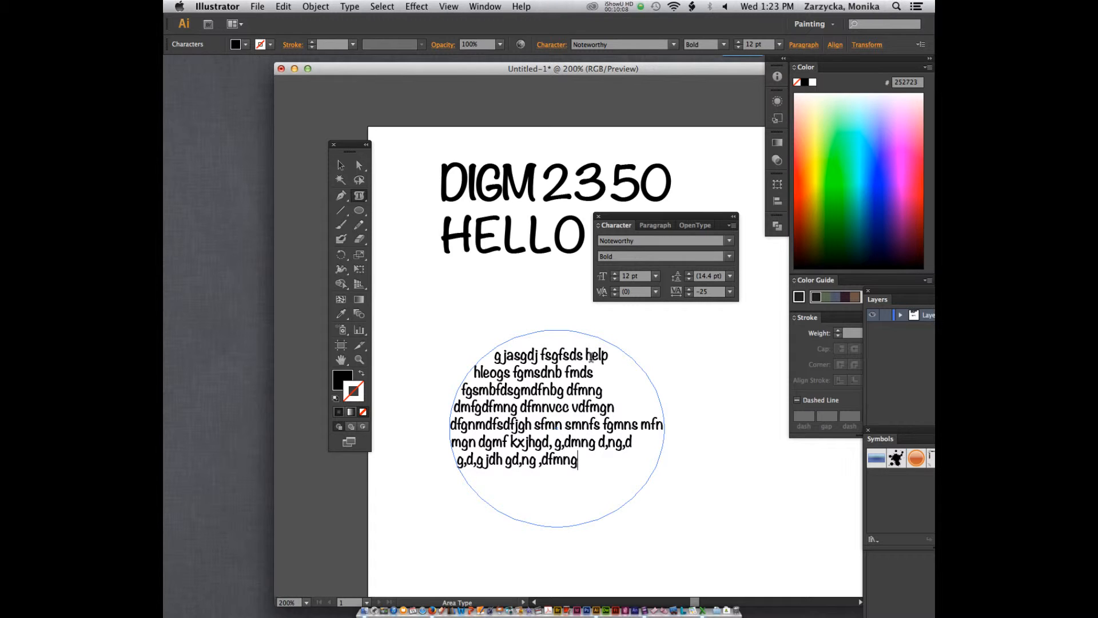
type("ekghrek")
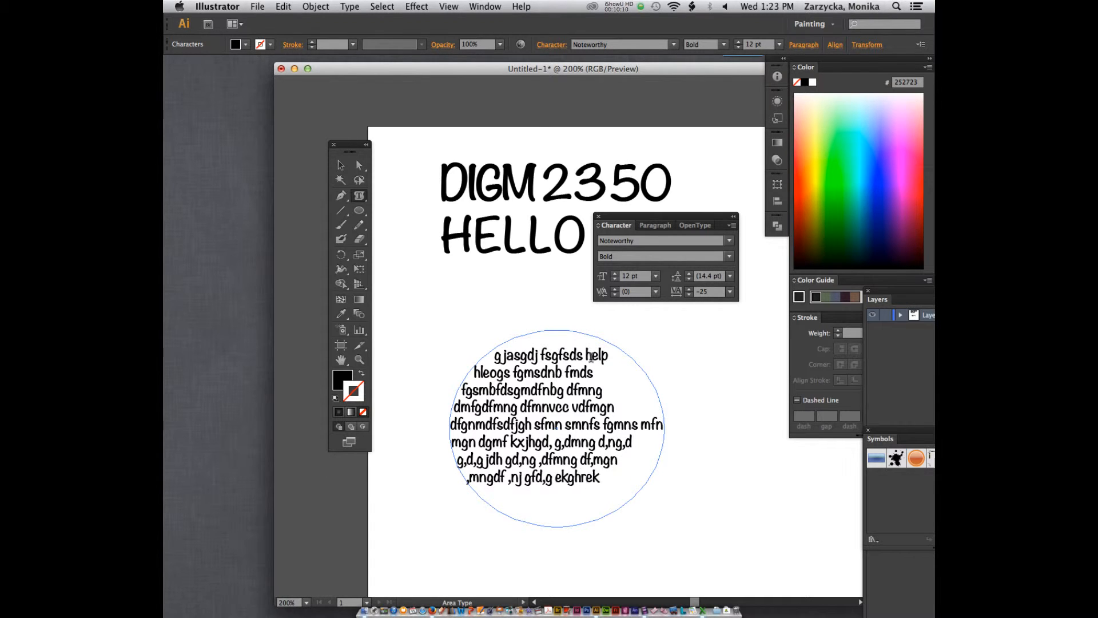
type("jgt rekj er,g jfdkjgfd,g jfdlkjgflkdgl")
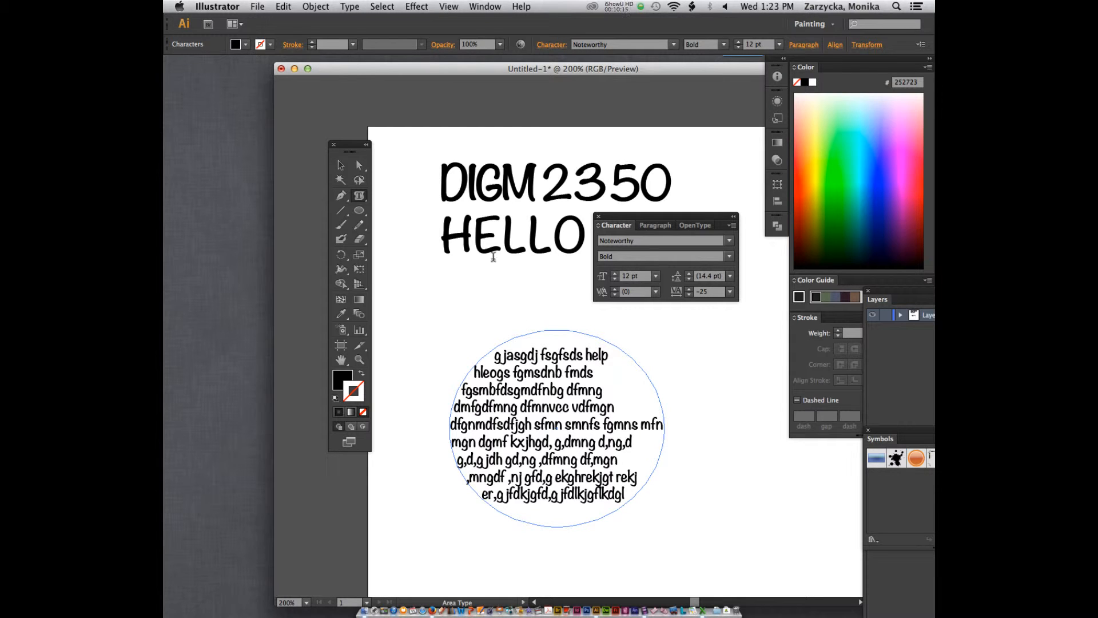
- Move the filled text ellipse up and to the left, and draw another large black ellipse in the empty area below it
left_click(341, 166)
left_click(501, 318)
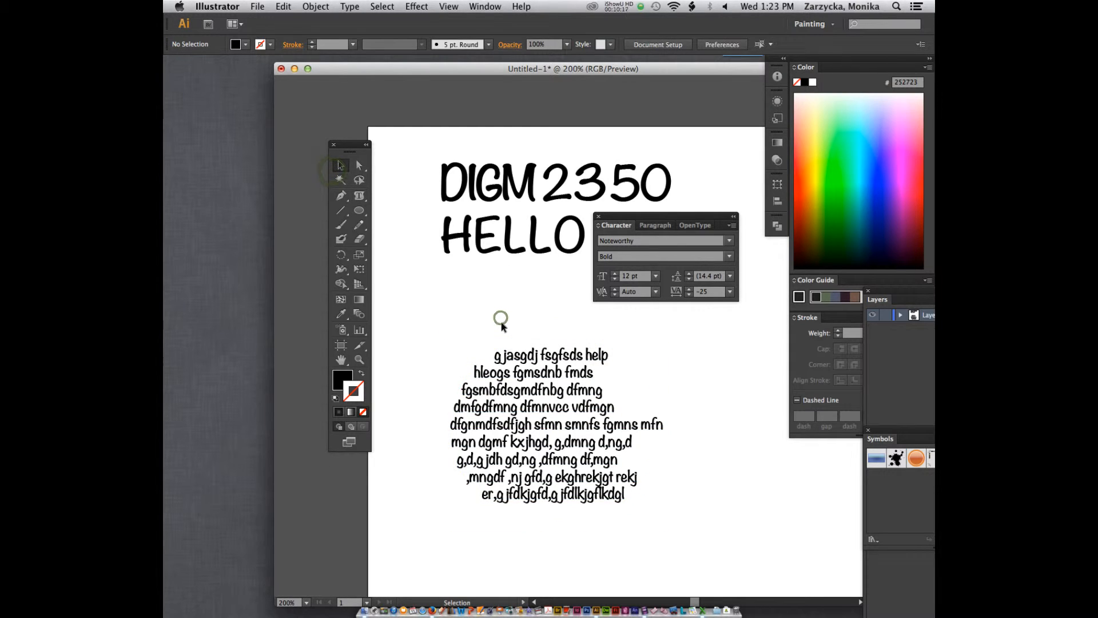
left_click(623, 350)
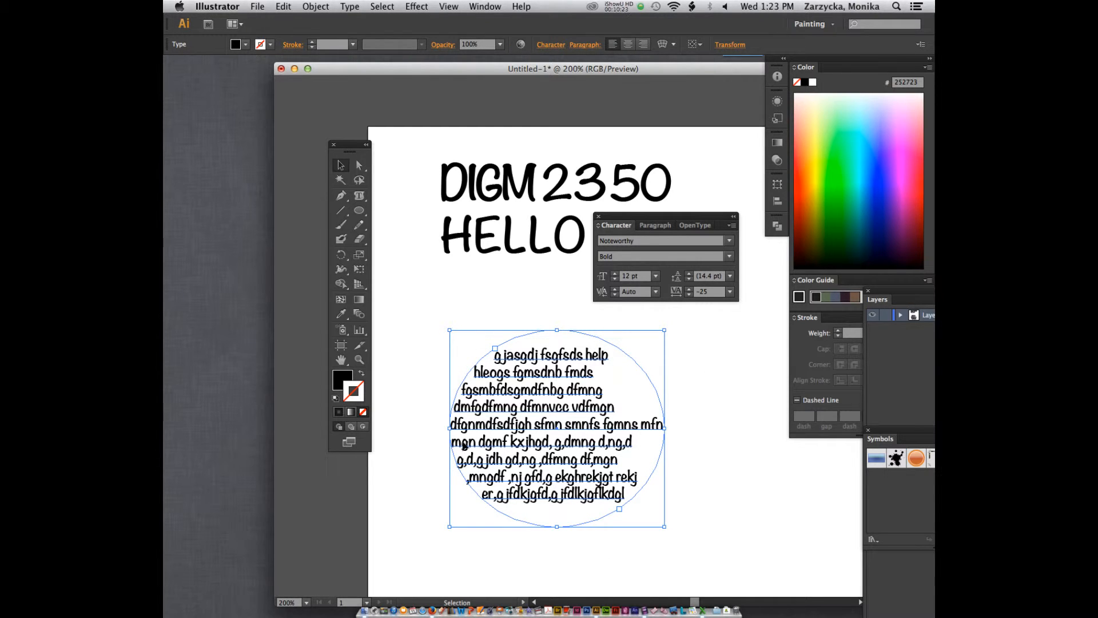
mouse_move(563, 457)
left_mouse_down()
mouse_move(449, 335)
mouse_move(651, 569)
left_mouse_up()
scroll(531, 426, "down", 4)
left_click(359, 210)
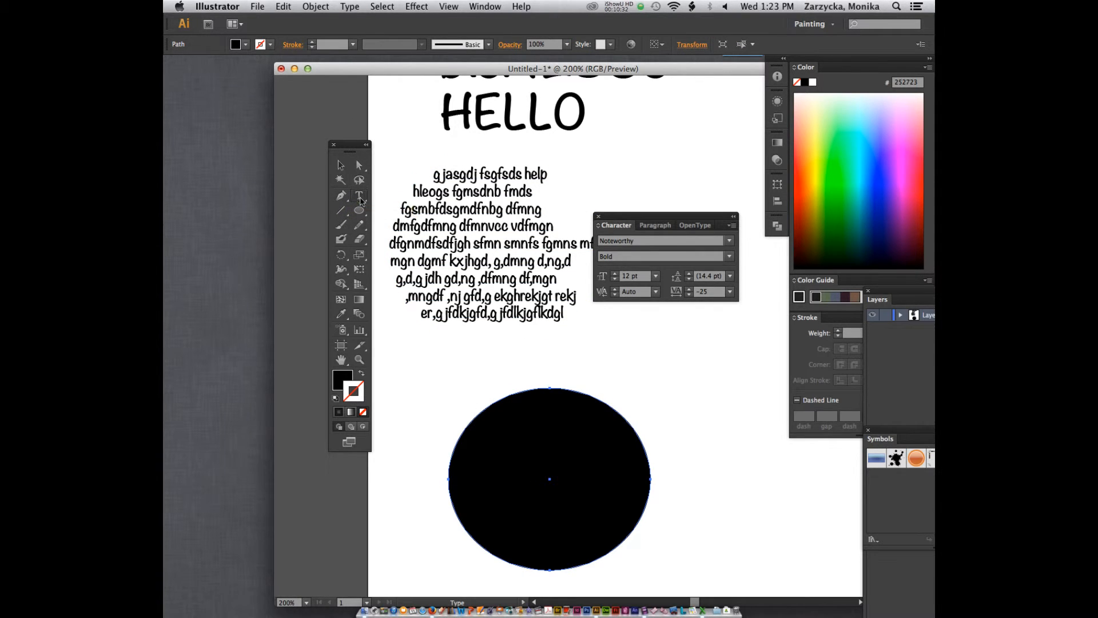
- Convert the new black ellipse into a vertical text container with the Vertical Area Type tool and fill it with filler letters starting "isufgkljd"
left_click(360, 197)
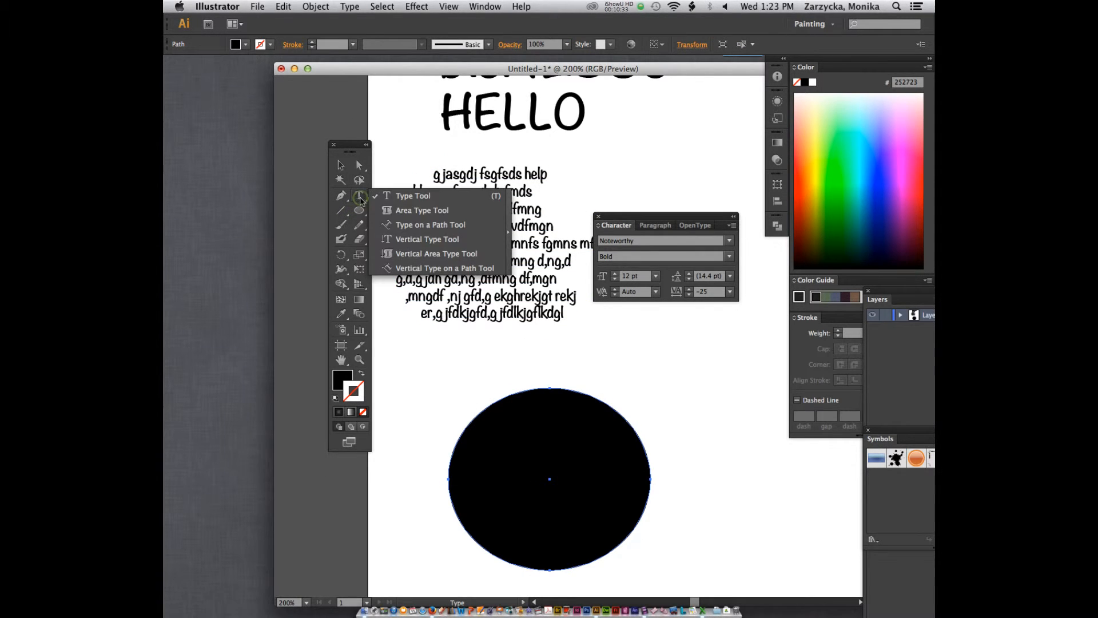
left_click(409, 253)
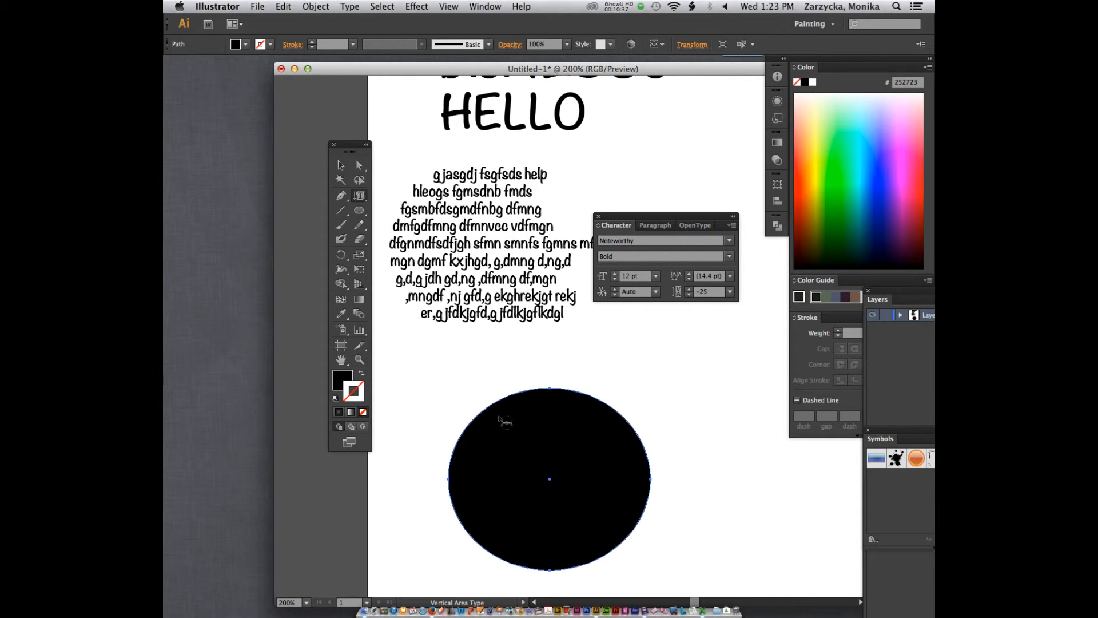
left_click(476, 420)
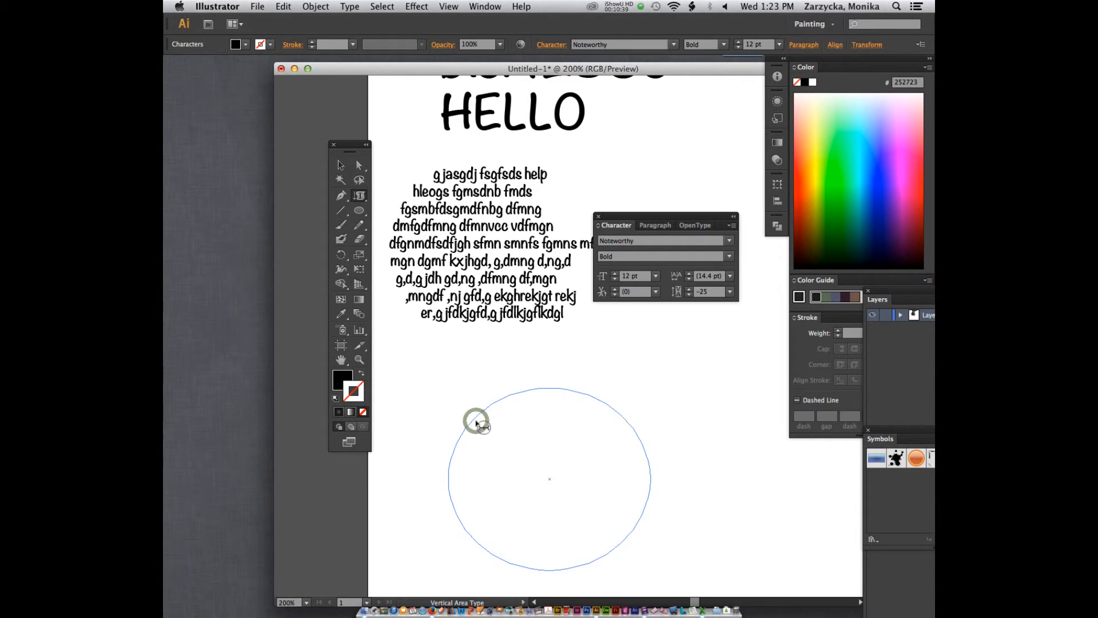
type("isufgkljdnfgkjhdkghdkfjhgdjkhfgdfjbgdjfbgdfbg")
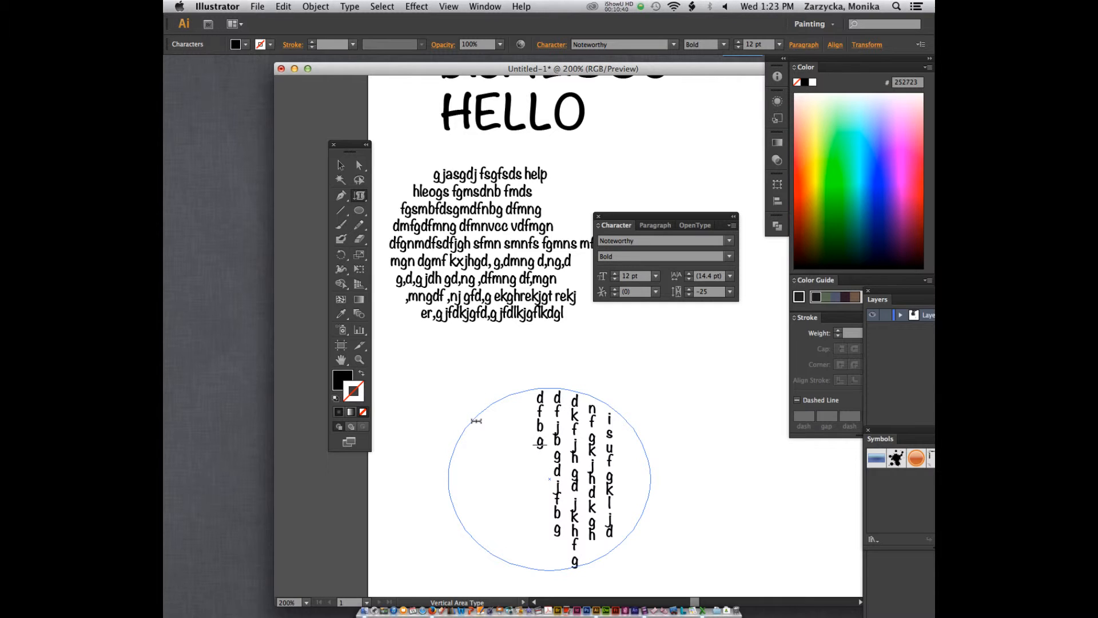
type("jhdfghbdfjghbfdhgbdfjhgdfmhgbdhbfg")
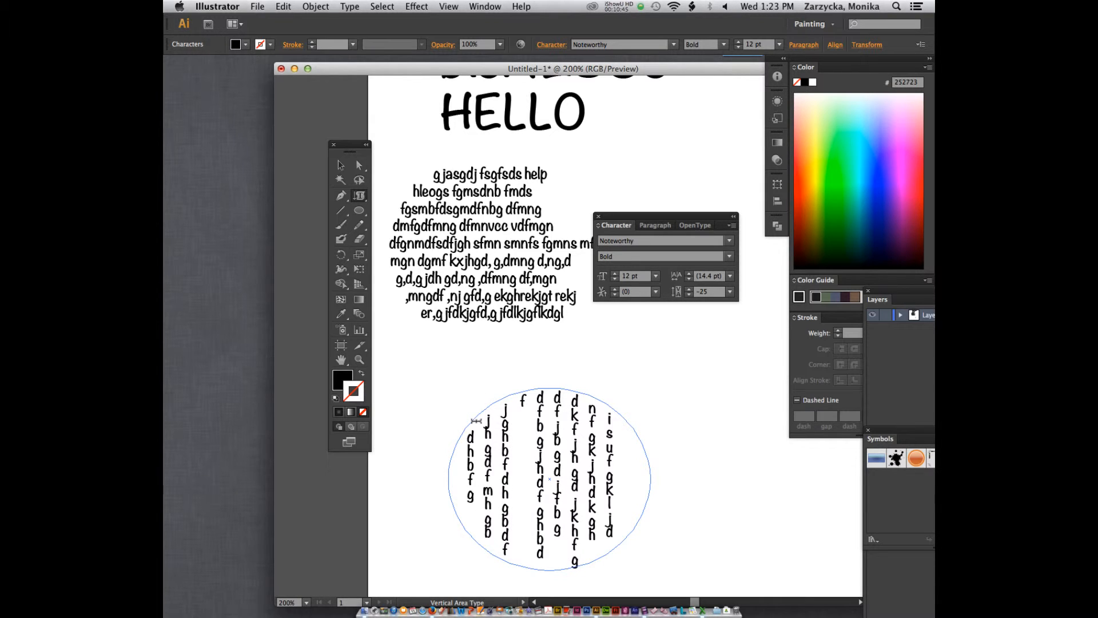
- Move the vertical text ellipse up and left, closer to the horizontal text block, and move the character settings clear of the artwork
left_click(341, 166)
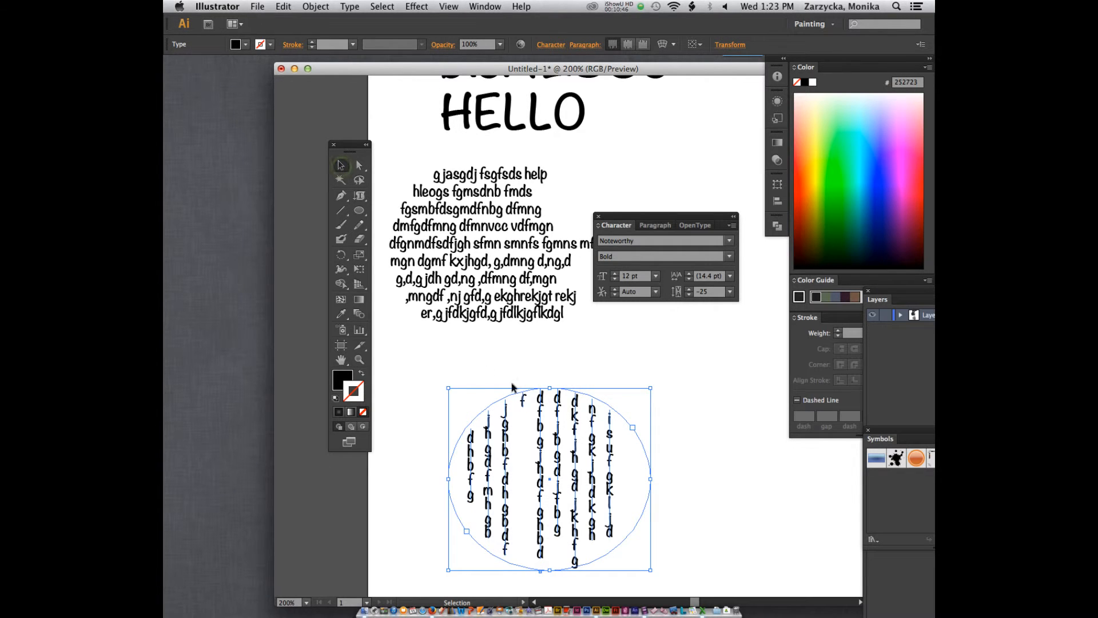
left_click_drag(549, 410, 486, 379)
left_click_drag(647, 217, 566, 90)
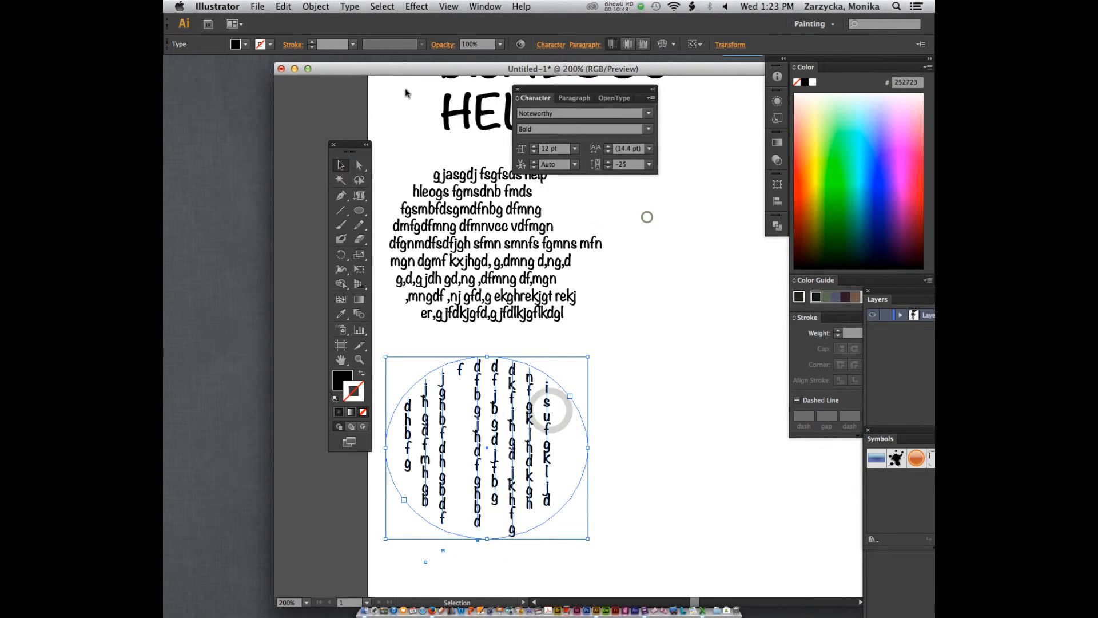
left_click_drag(405, 93, 236, 207)
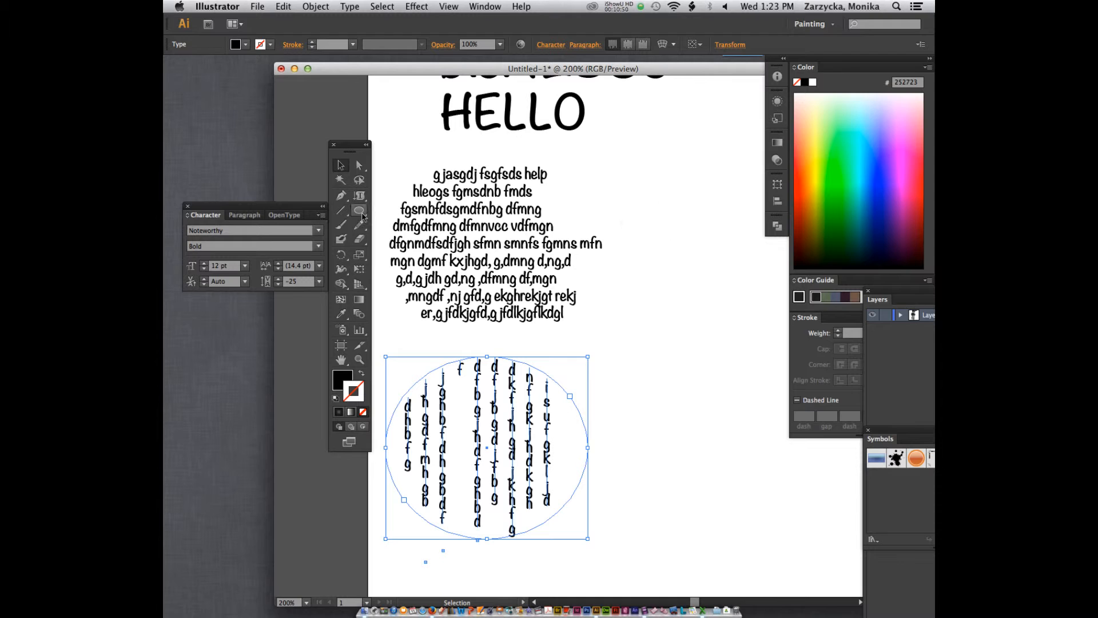
- Draw a black circle in the empty space beside the horizontal text block, and reposition the document window and floating toolbox
left_click(359, 210)
left_click_drag(656, 172, 825, 337)
left_click_drag(654, 72, 580, 79)
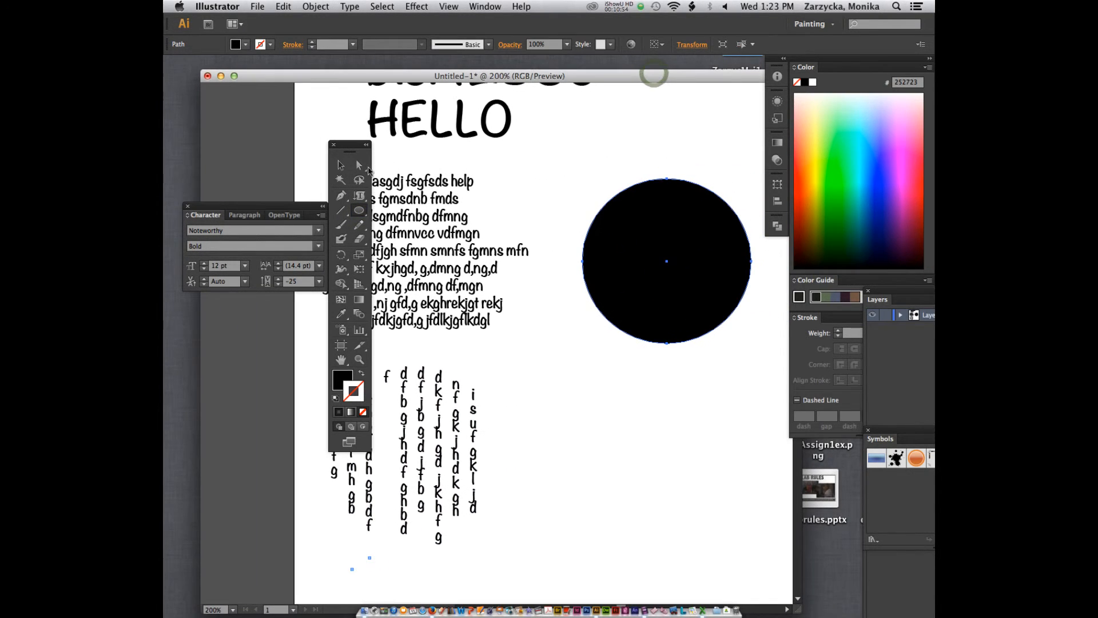
left_click_drag(347, 144, 375, 199)
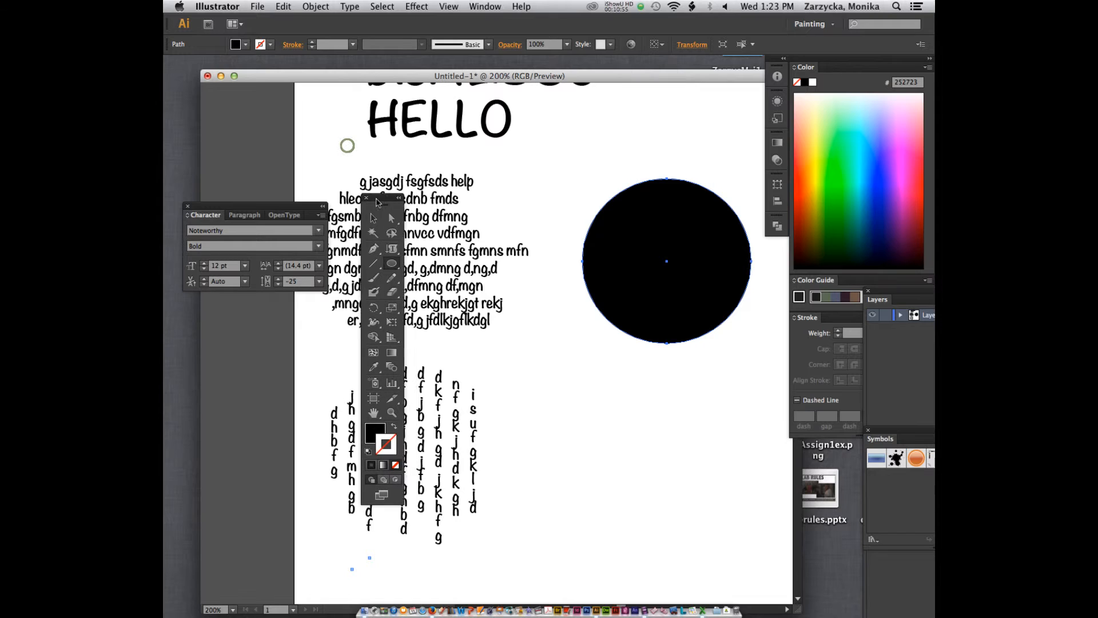
- Run filler text starting "ahgfshjdf sbf smnbg" around the black circle's outline with the Type on a Path tool until it overflows the path
left_click(388, 254)
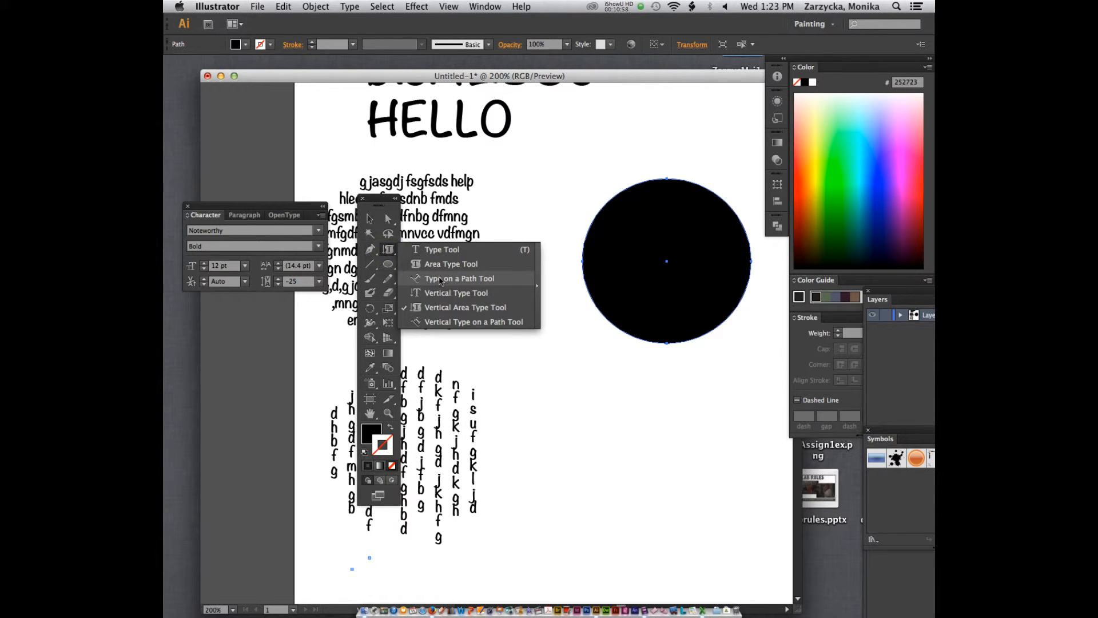
left_click(439, 279)
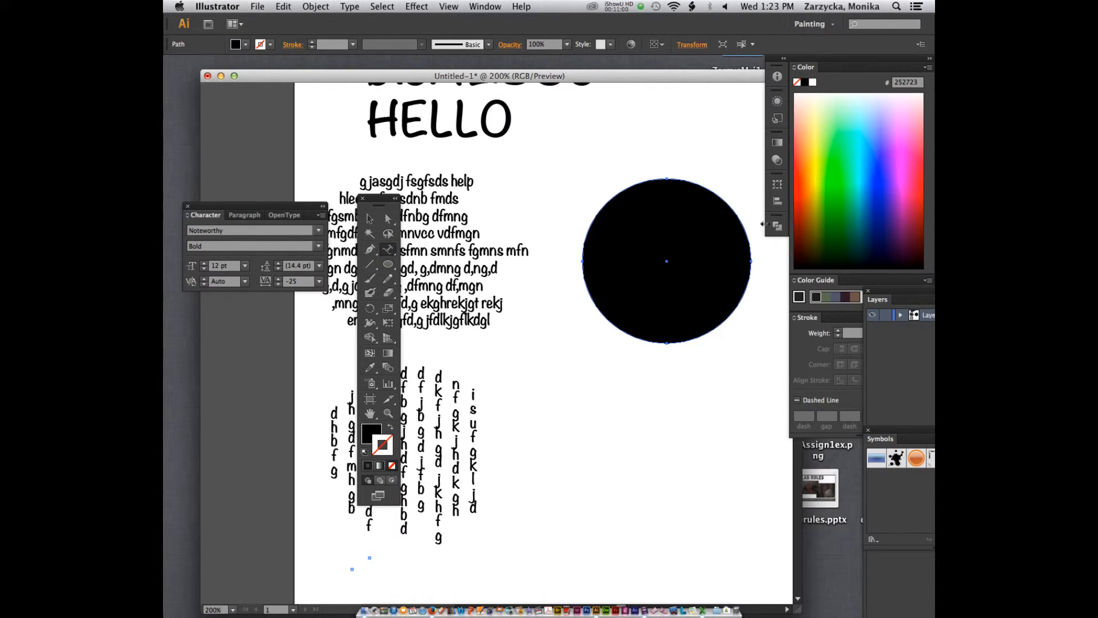
left_click(585, 230)
type("ahgfs")
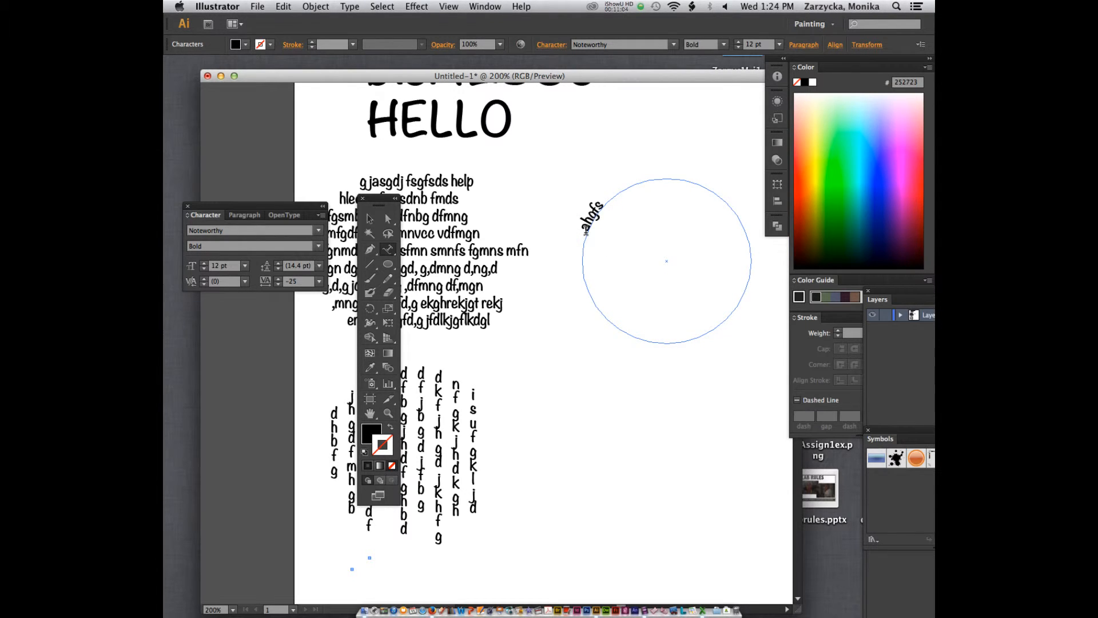
type("hjdf sbf smnbg mdsng fdmng dfmnbgmnfdbg mdfnbgmnfdb gmdfbgmdfbgmnfdb mdfngmdfnbg")
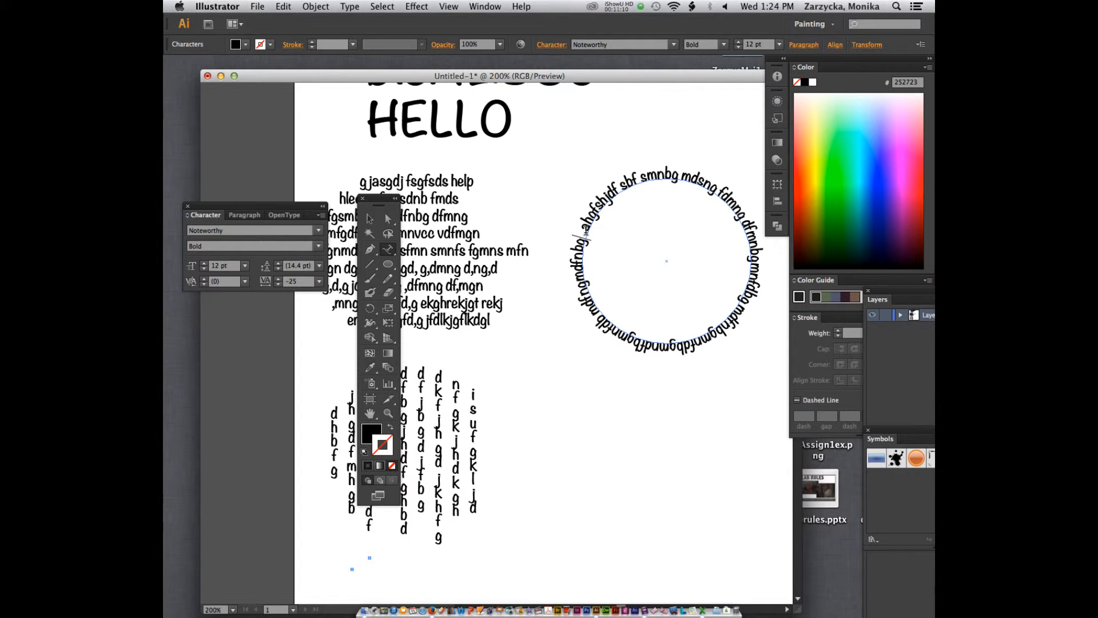
key("Escape")
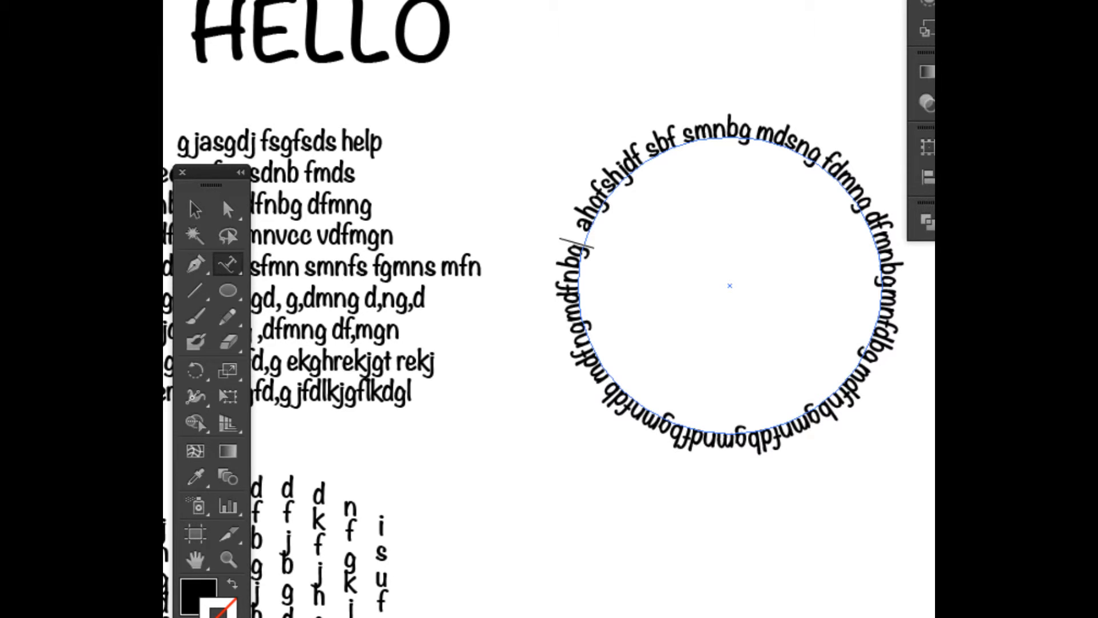
type("m")
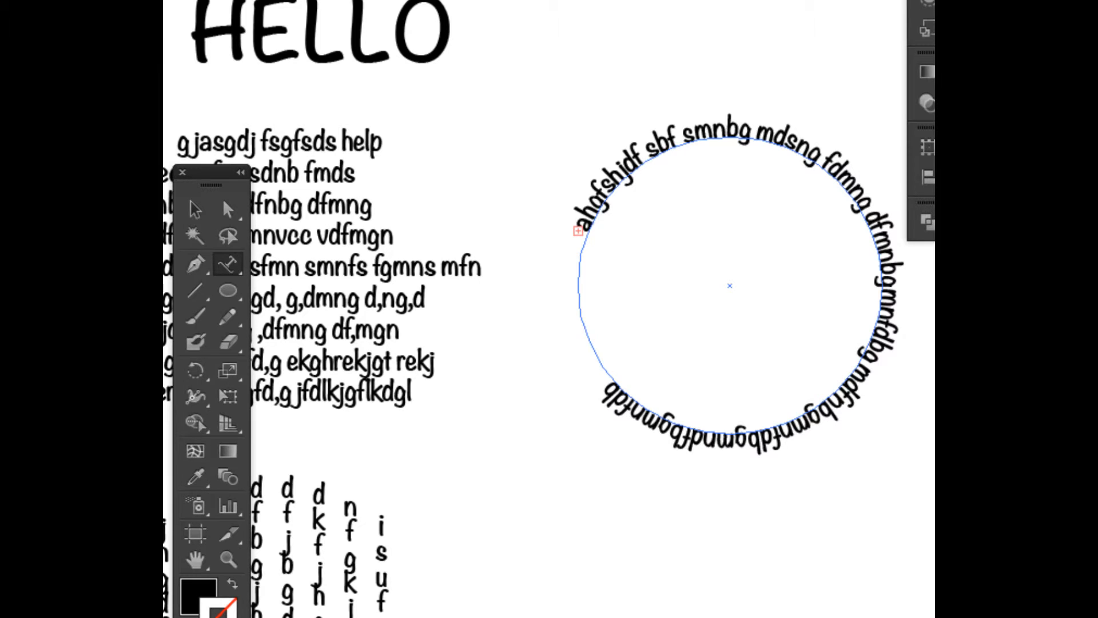
- Undo the path text and the circle beside the text block, as well as the vertical ellipse's move and text
key("super+z")
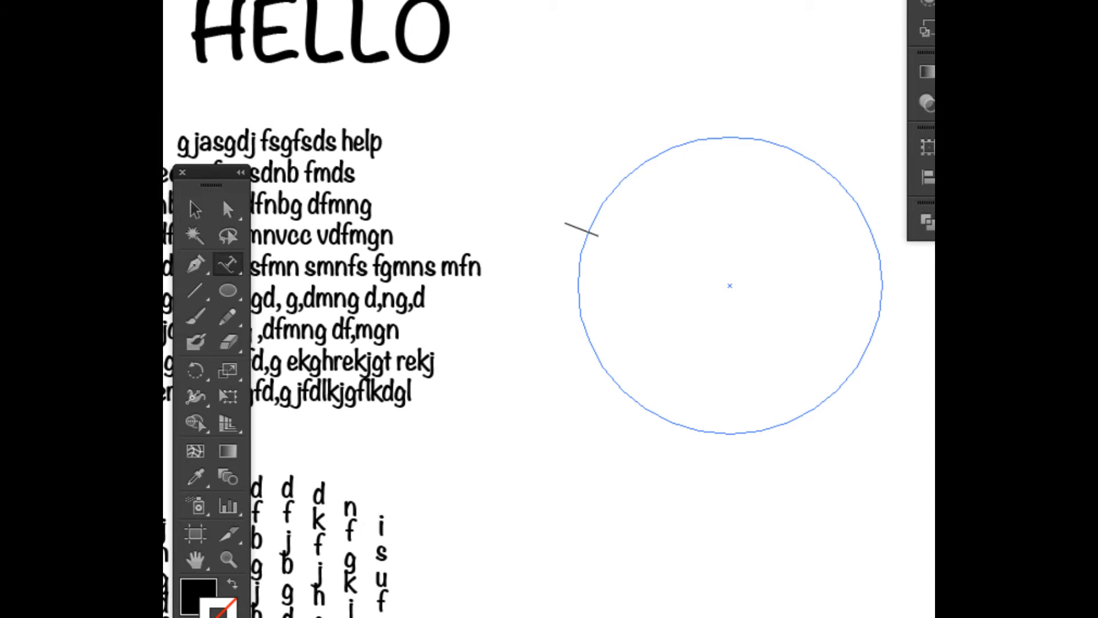
key("super")
key("super+z")
key("super+z")
key("super+z")
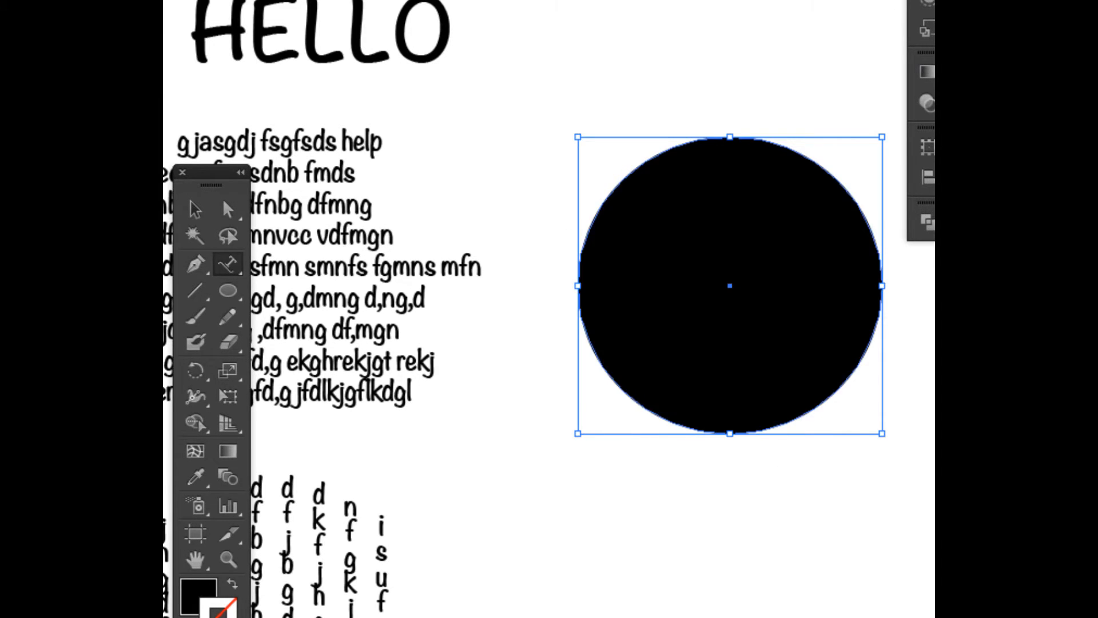
key("super")
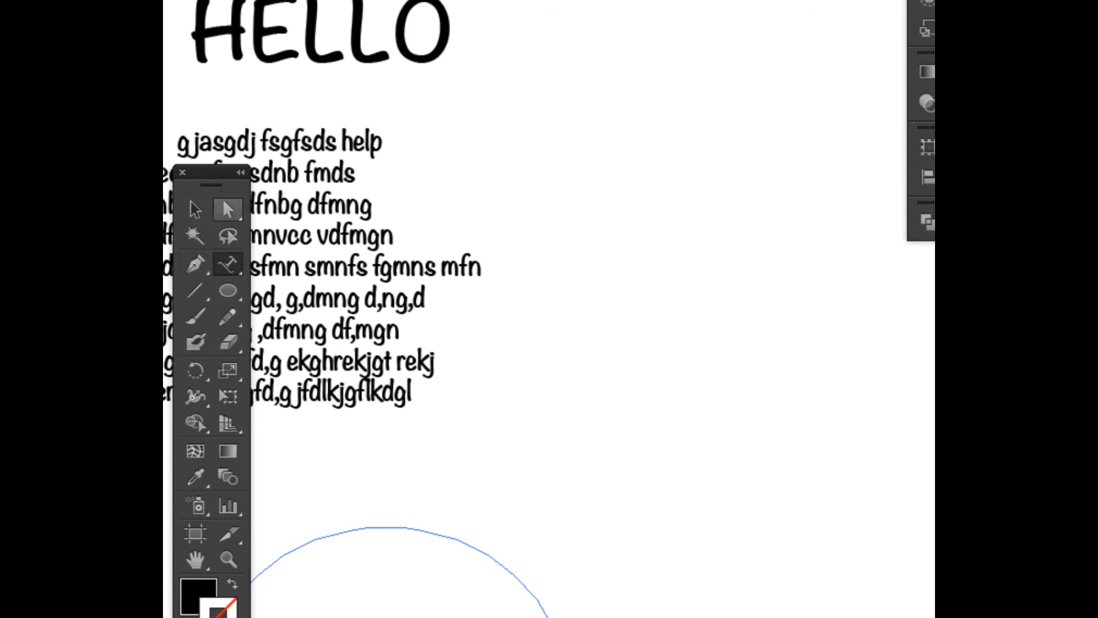
- Draw a black ellipse, slightly taller than wide, in the empty space beside the horizontal text block
key("l")
left_click_drag(578, 153, 819, 433)
key("p")
- Wrap filler text starting "k tskjh kfjgsdn" and ending "mgnhca" around the whole outline of the ellipse with the Type on a Path tool
left_click_drag(228, 264, 320, 369)
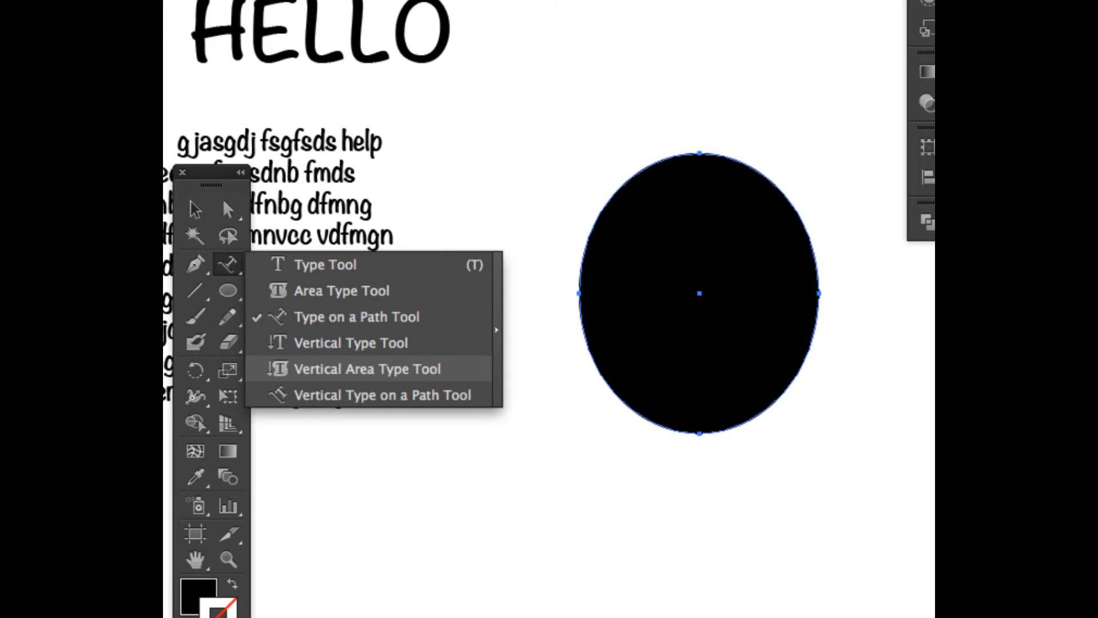
left_click_drag(321, 369, 321, 316)
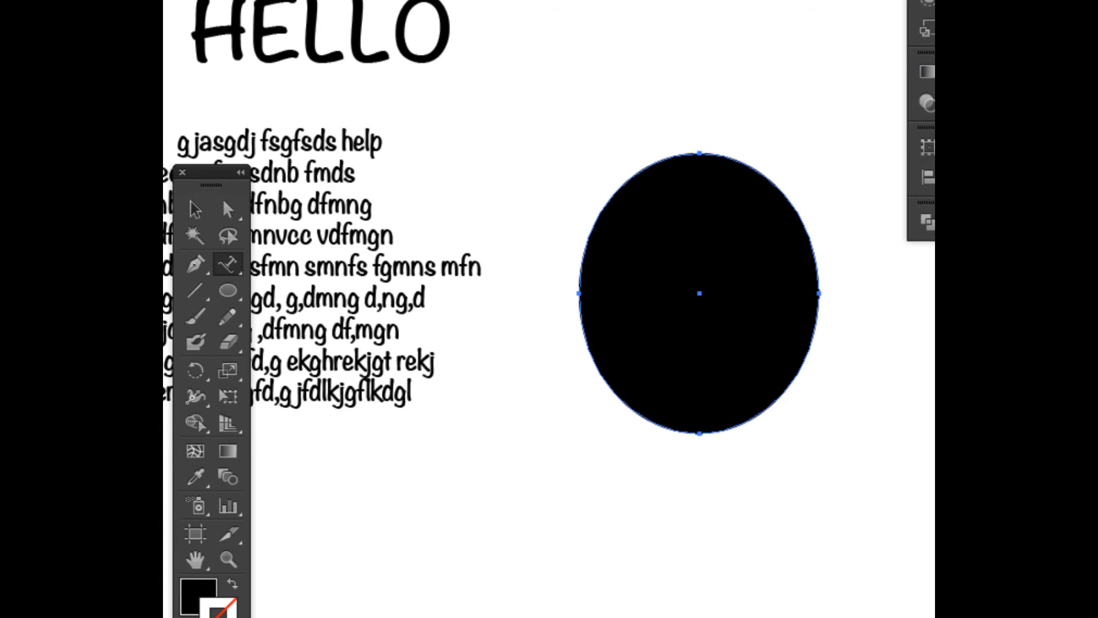
left_click(612, 195)
type("k tskjh kfjgsdn gm")
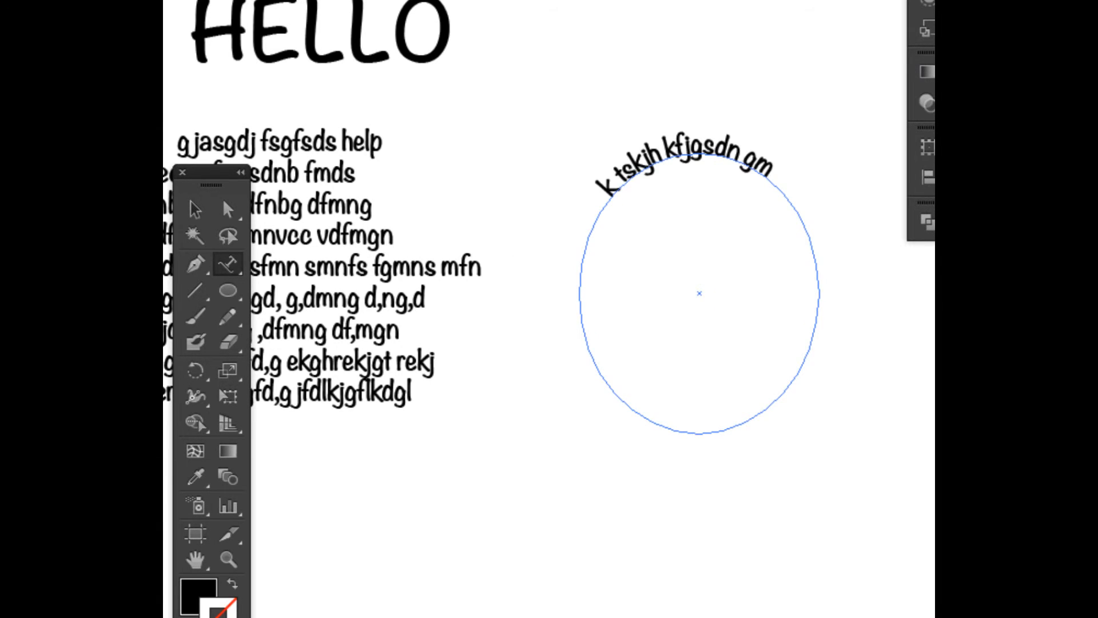
type("dnfgm dfgn dfmngfdm gnmdfgnfdmdfmgndfjngdf")
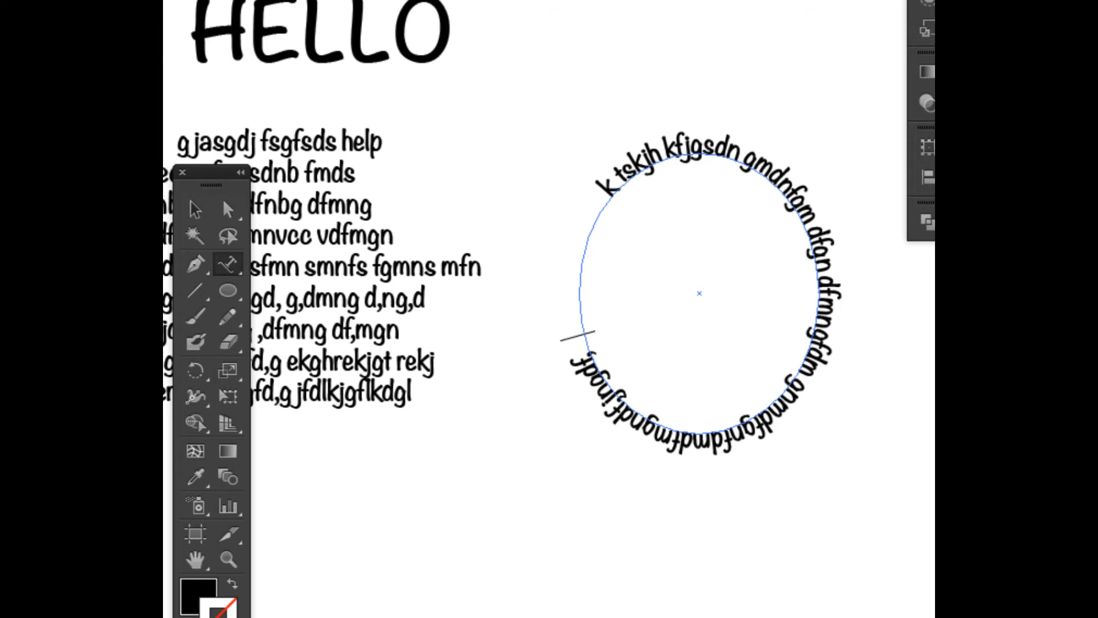
type("mgndf,mgnhca")
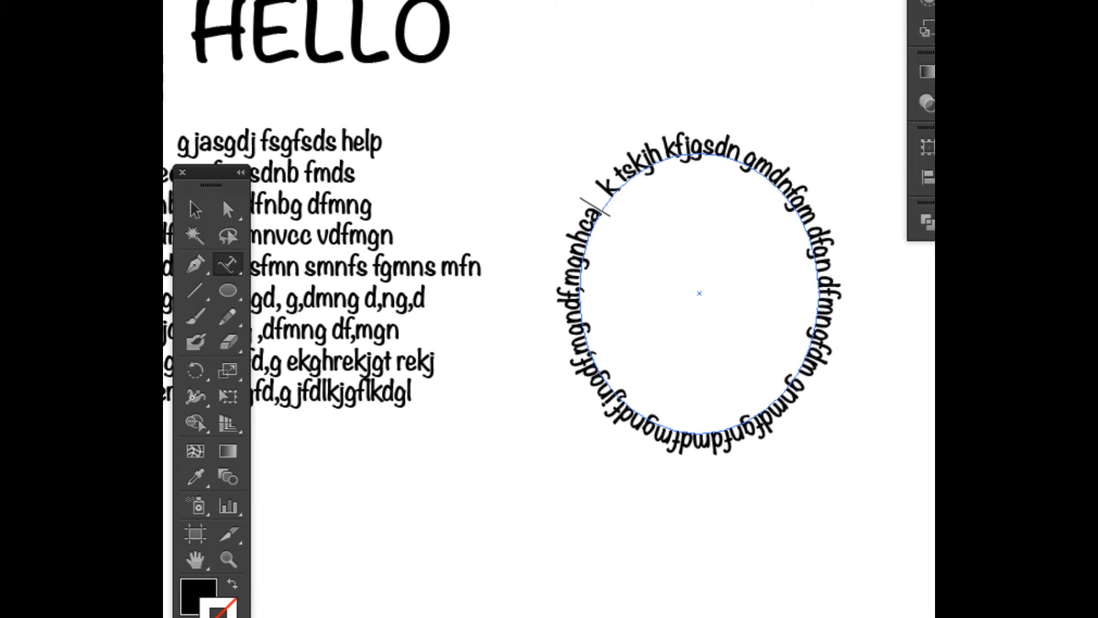
- Try to slide the path text's start bracket down along the ellipse with the Direct Selection tool, and undo the change
left_click(222, 197)
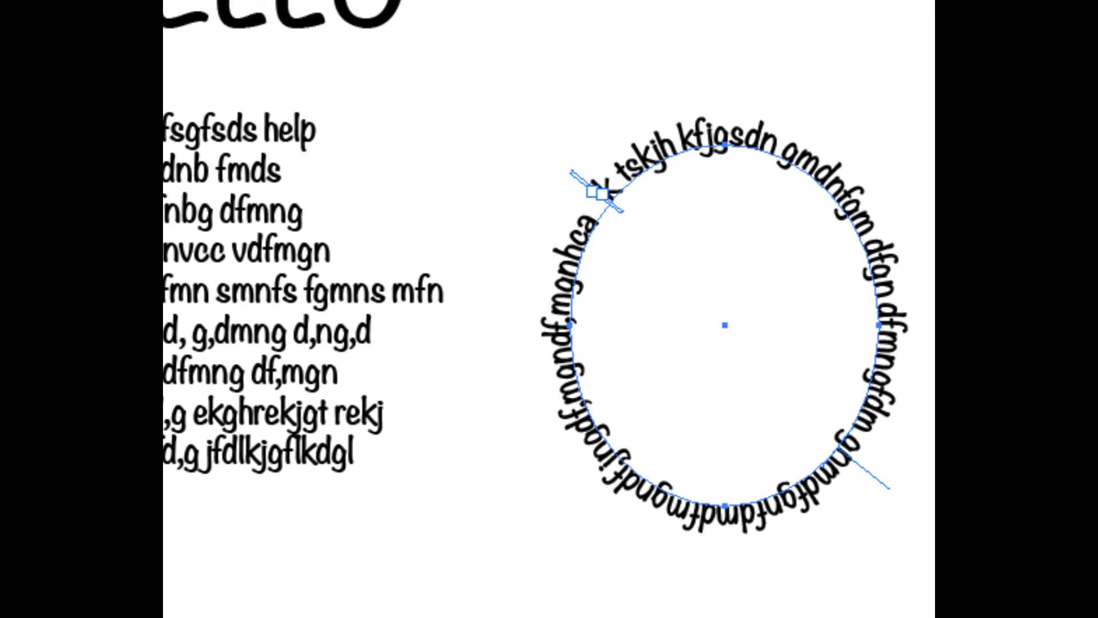
left_click(599, 199)
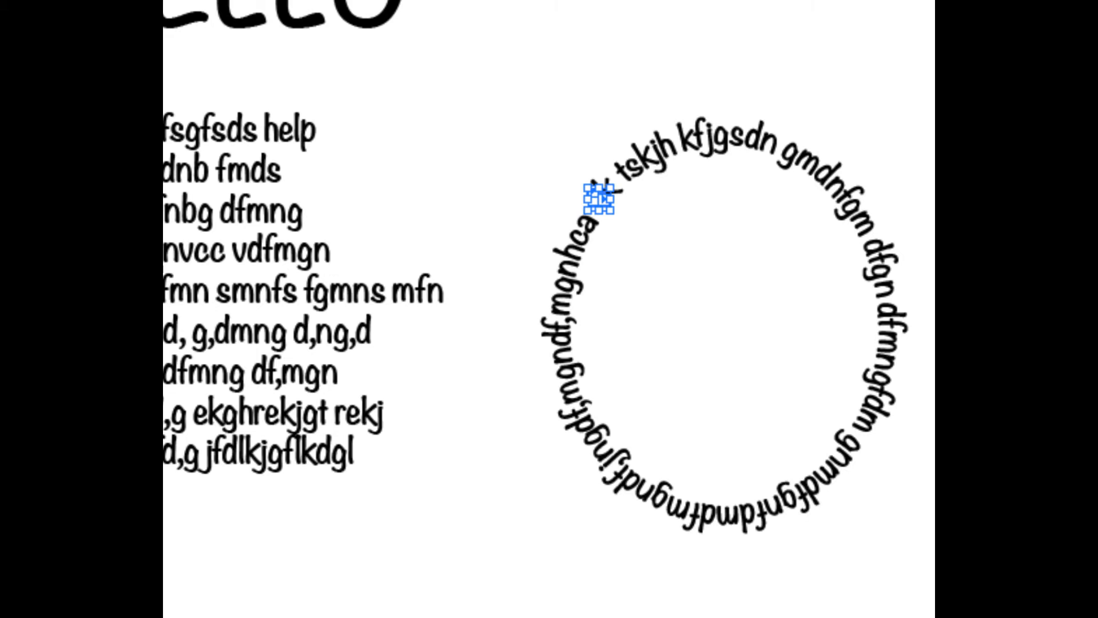
left_click(605, 194)
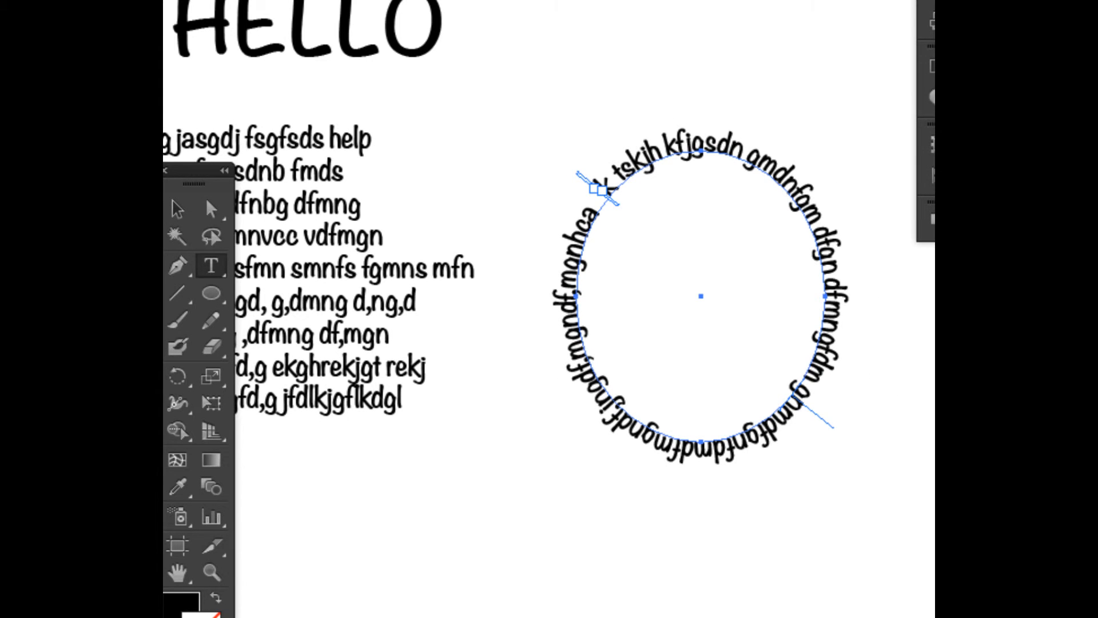
left_click_drag(206, 198, 434, 174)
left_click(440, 184)
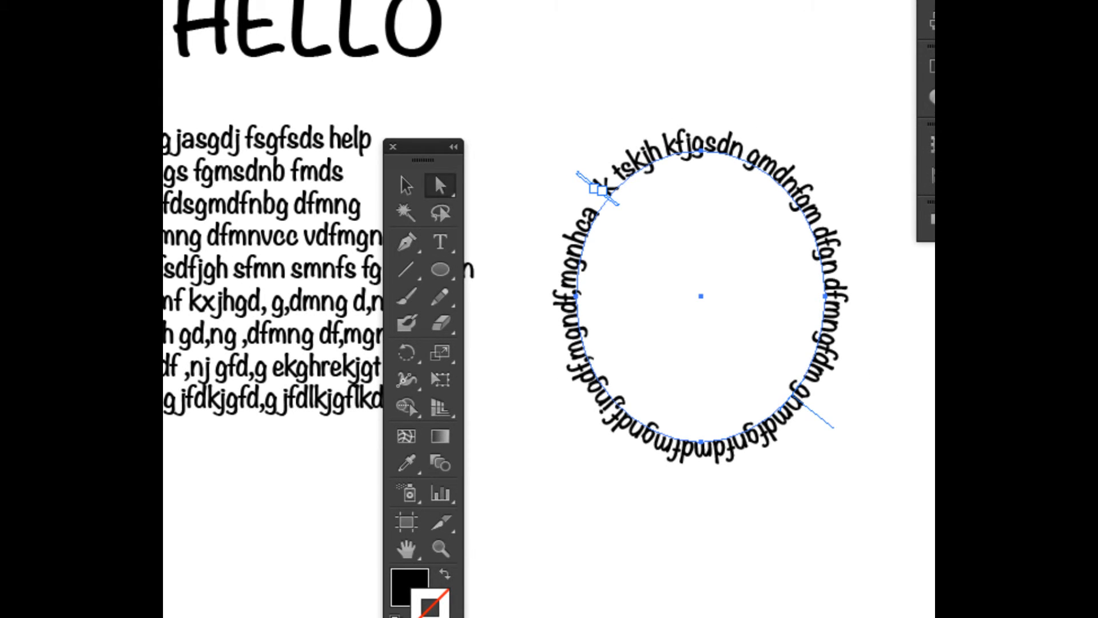
left_click_drag(594, 188, 584, 229)
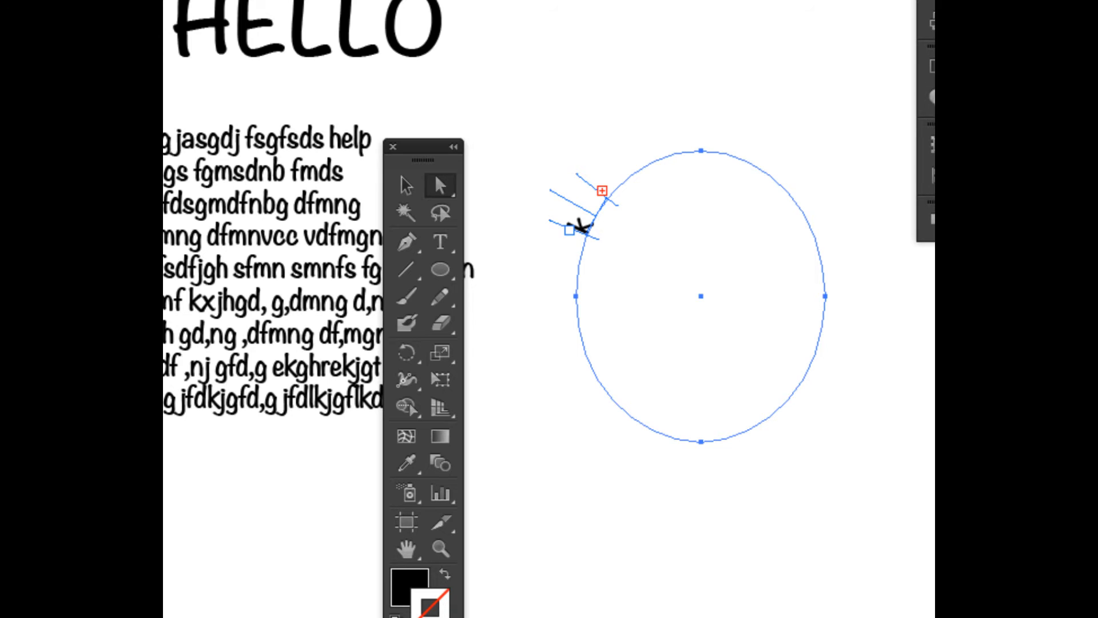
key("super+shift+a")
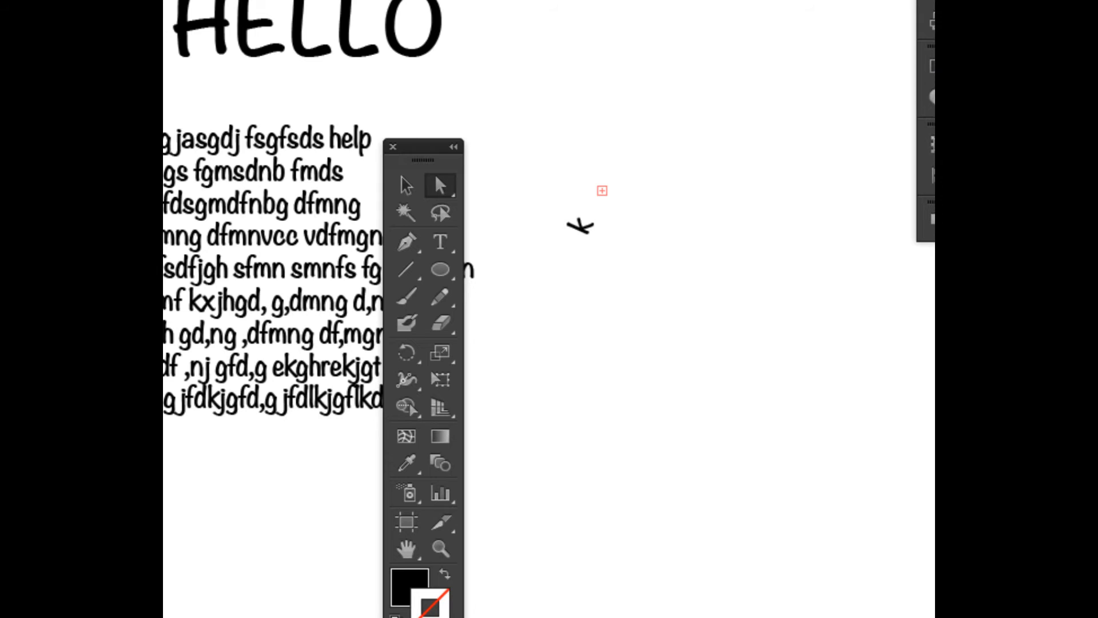
key("super+z")
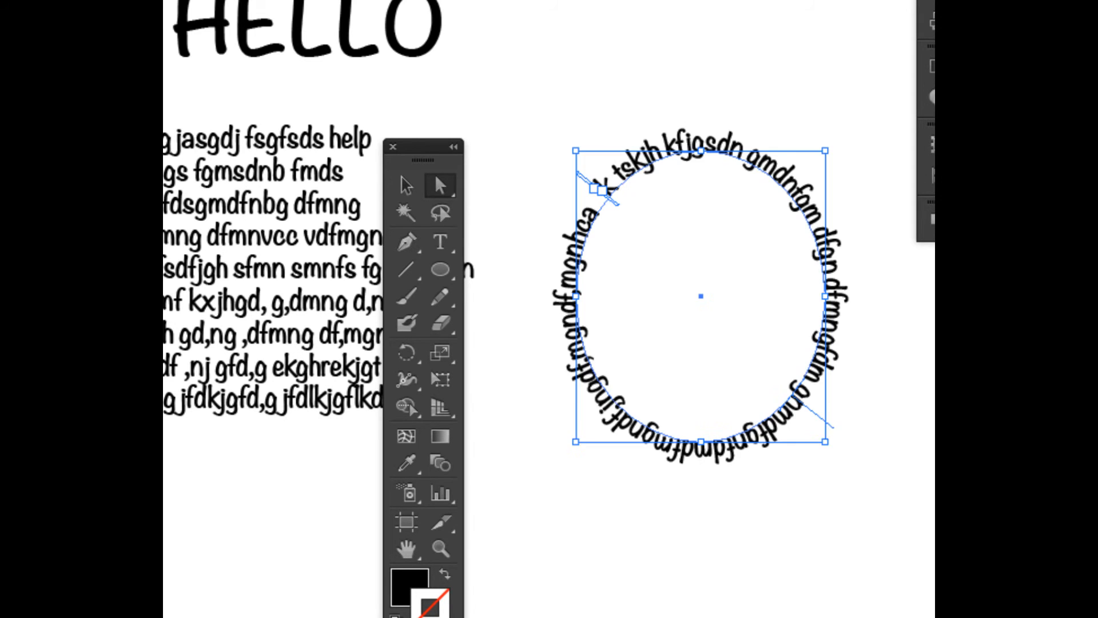
- Delete the last word "mgnhca" from the text around the ellipse to leave a gap on the path
key("t")
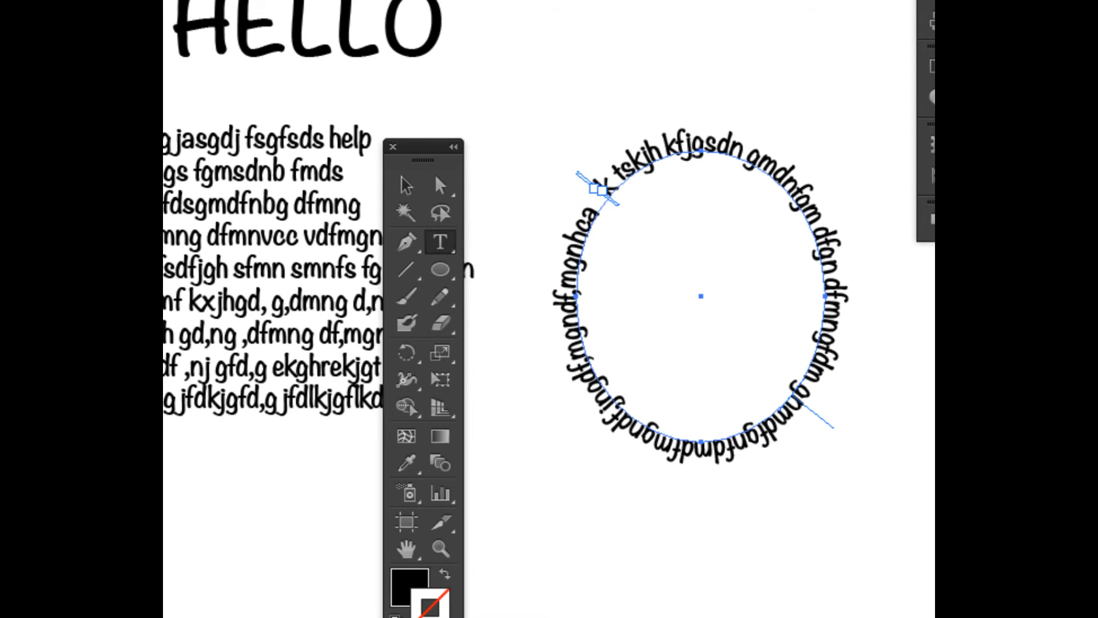
left_click(584, 217)
double_click(584, 217)
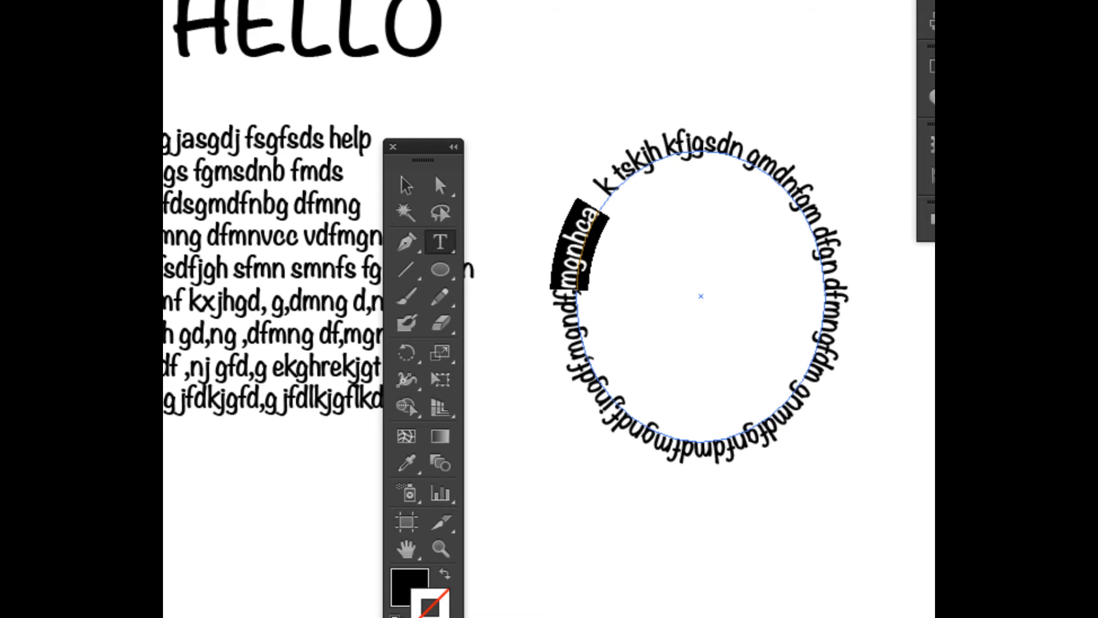
key("BackSpace")
left_click(439, 185)
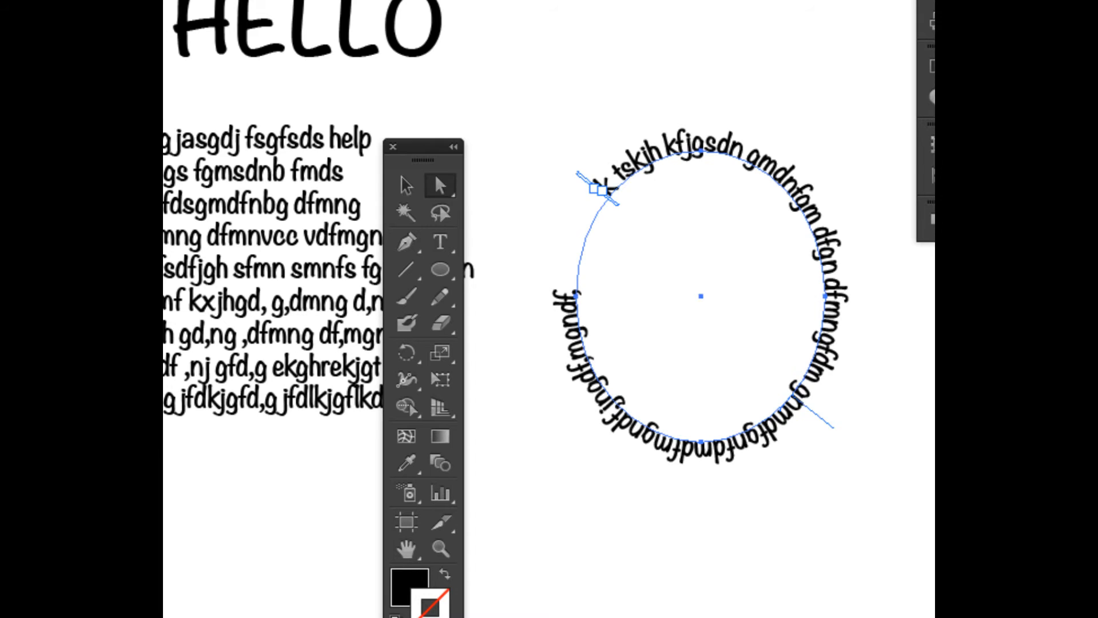
key("t")
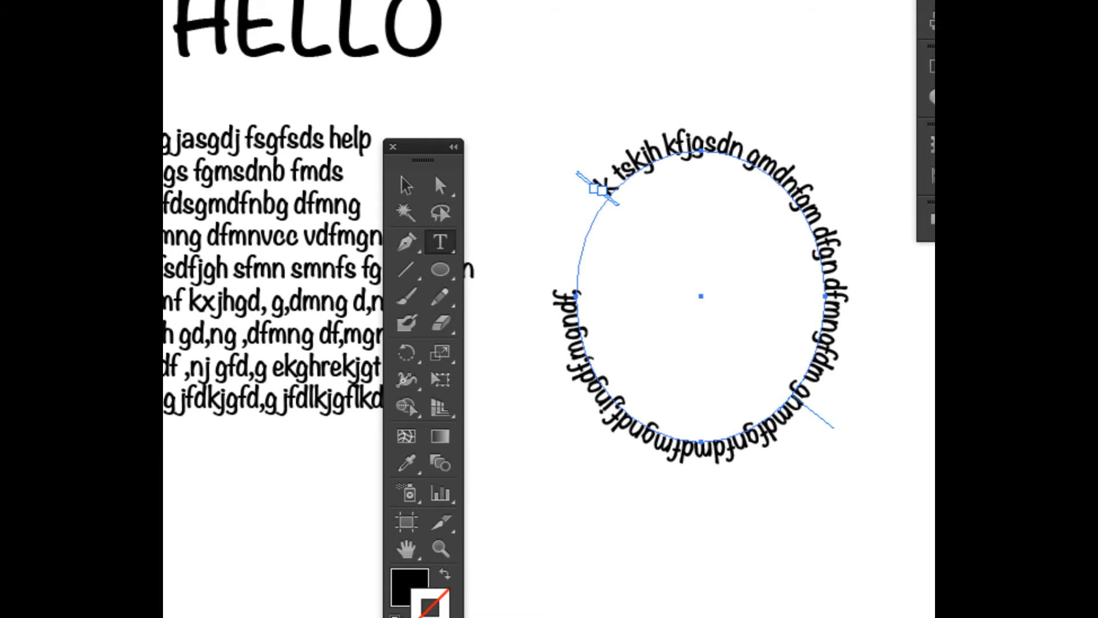
key("a")
key("t")
key("a")
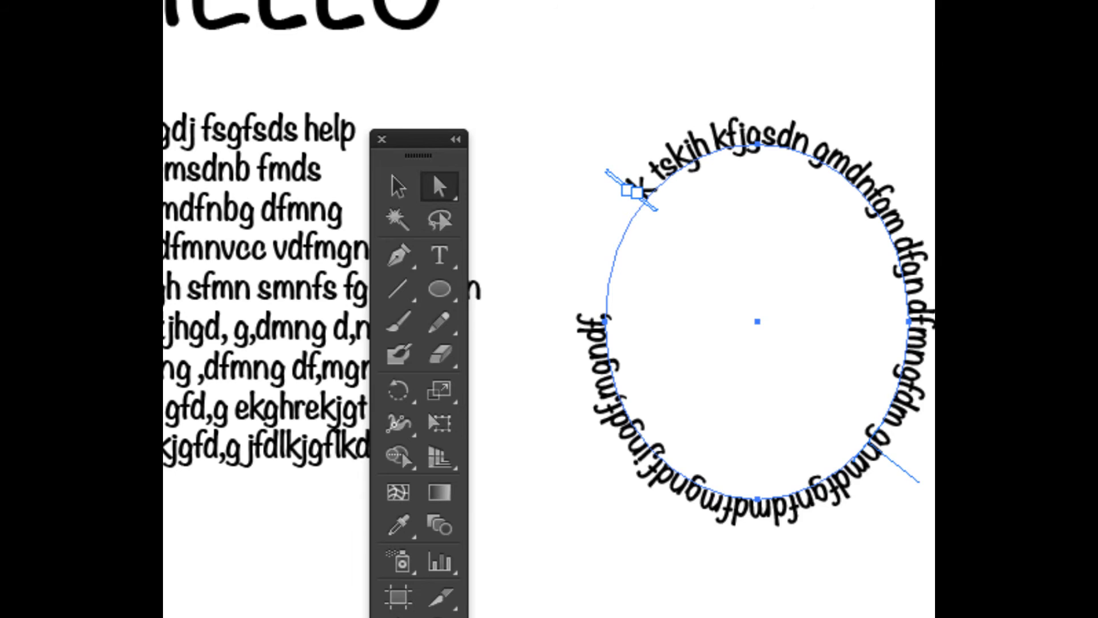
key("t")
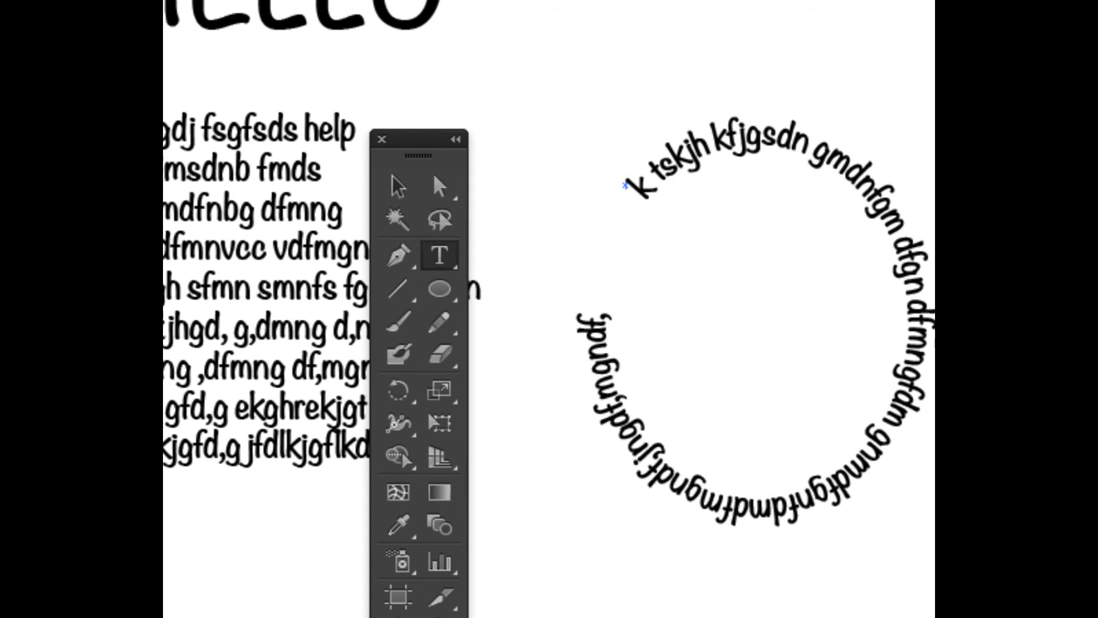
key("Escape")
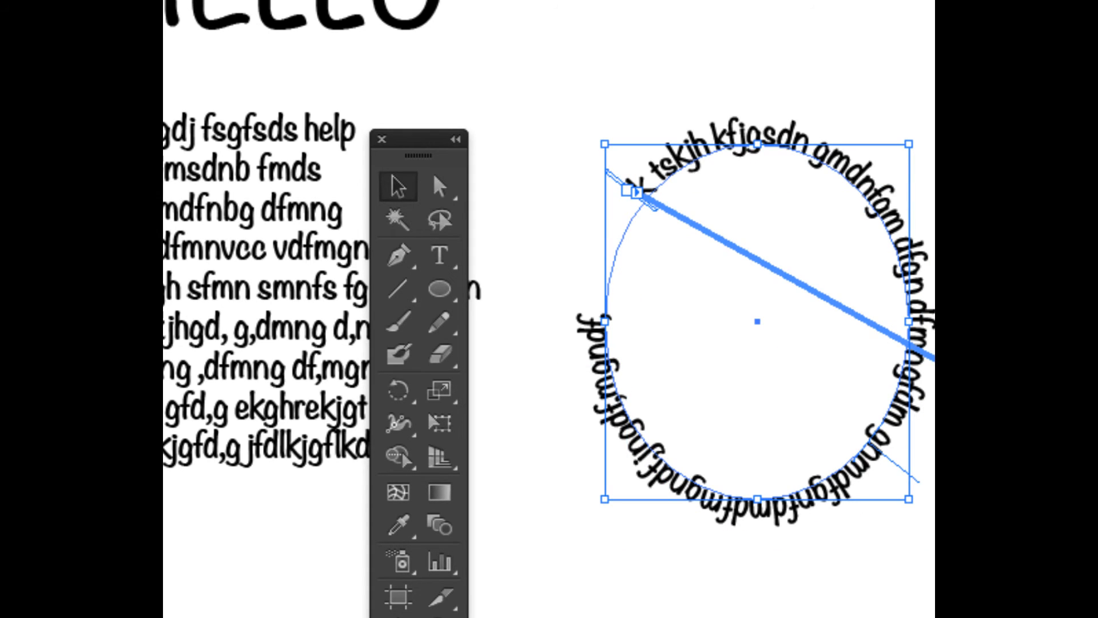
key("super+h")
key("super+h")
key("t")
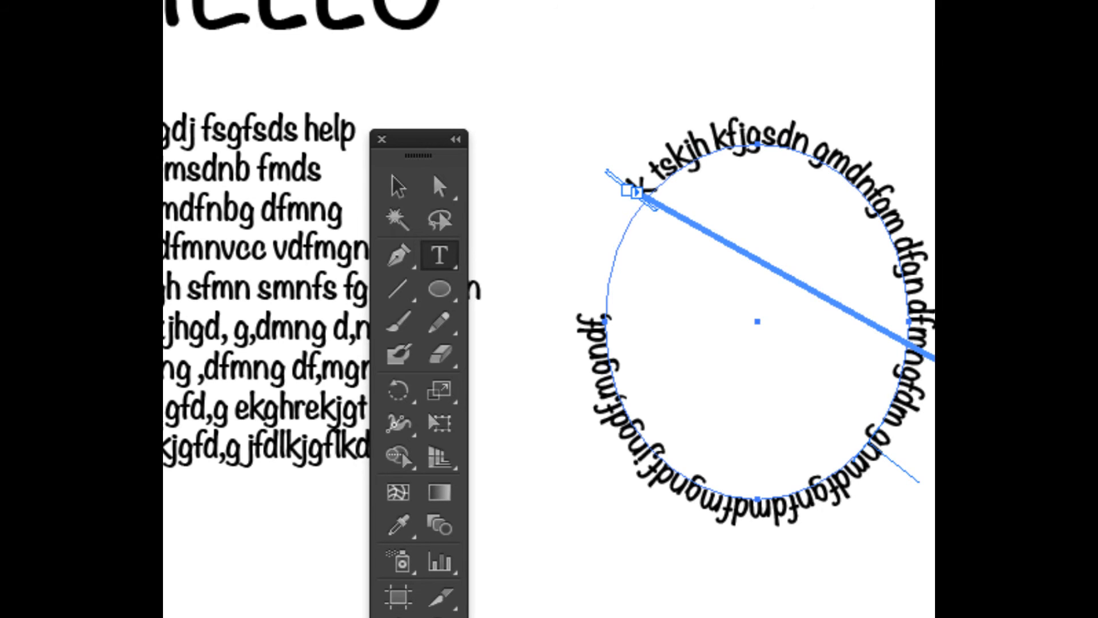
key("Escape")
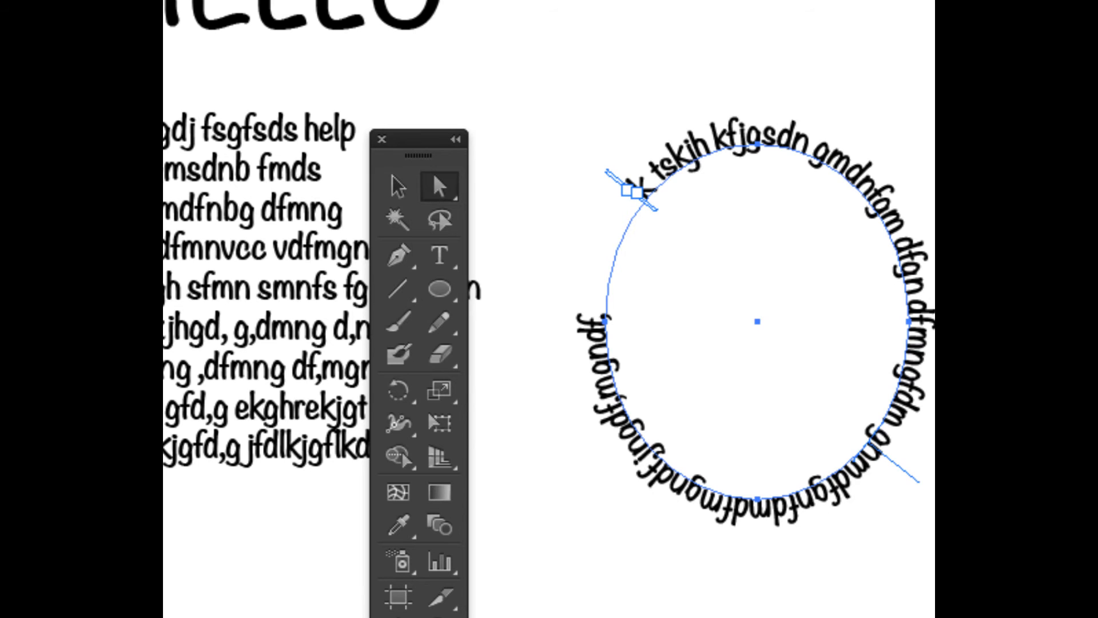
- Try to reposition the path text on the ellipse by its brackets, and undo the threaded text objects
key("t")
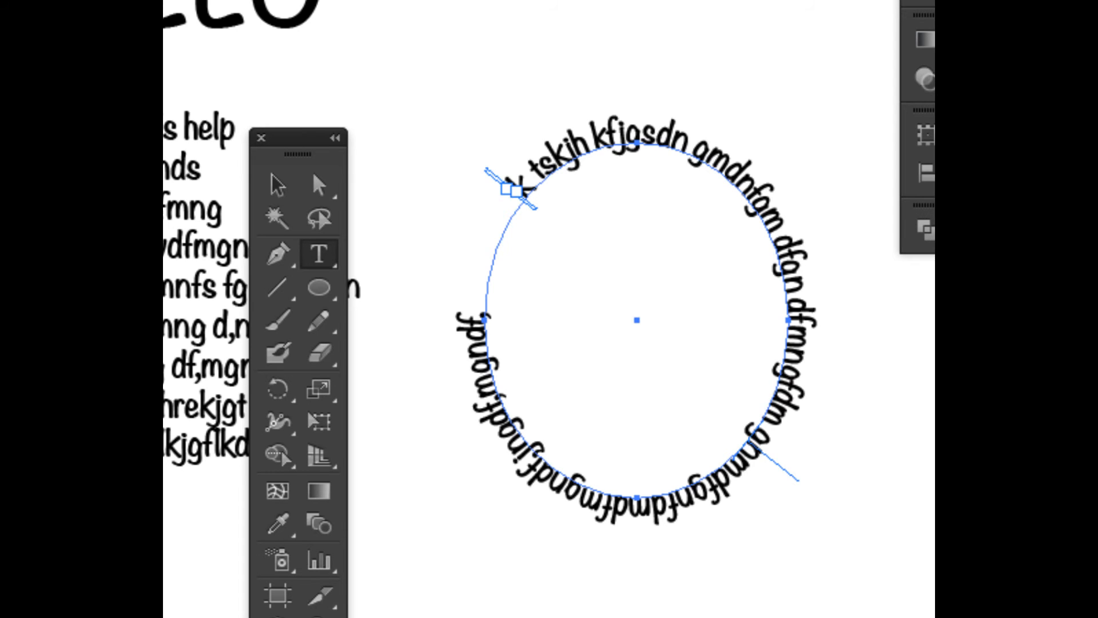
left_click_drag(764, 456, 796, 480)
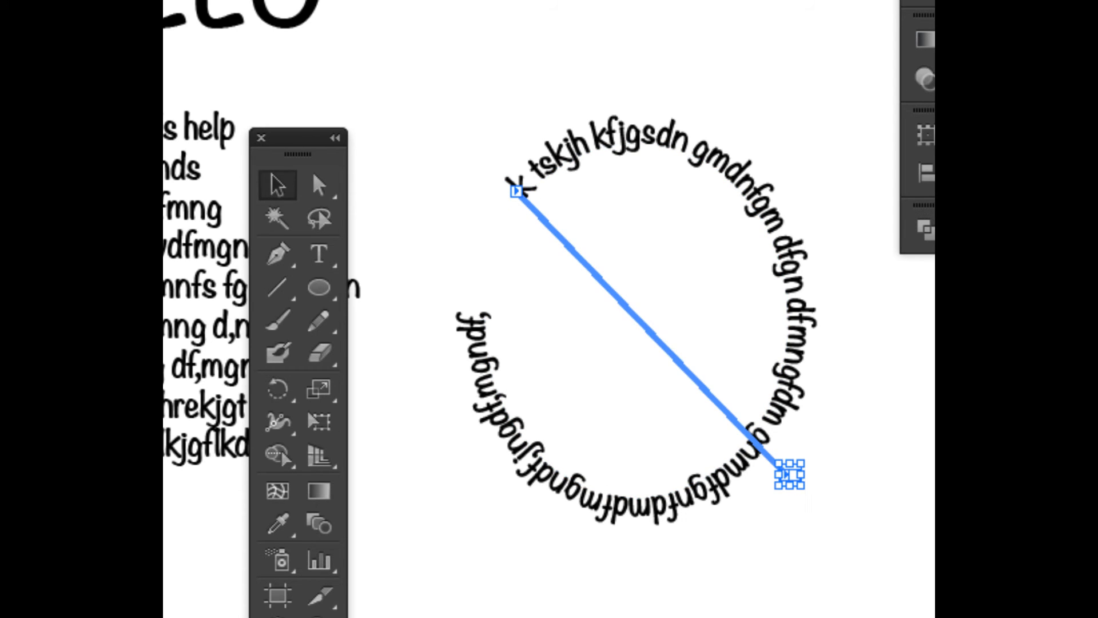
key("ctrl+z")
key("t")
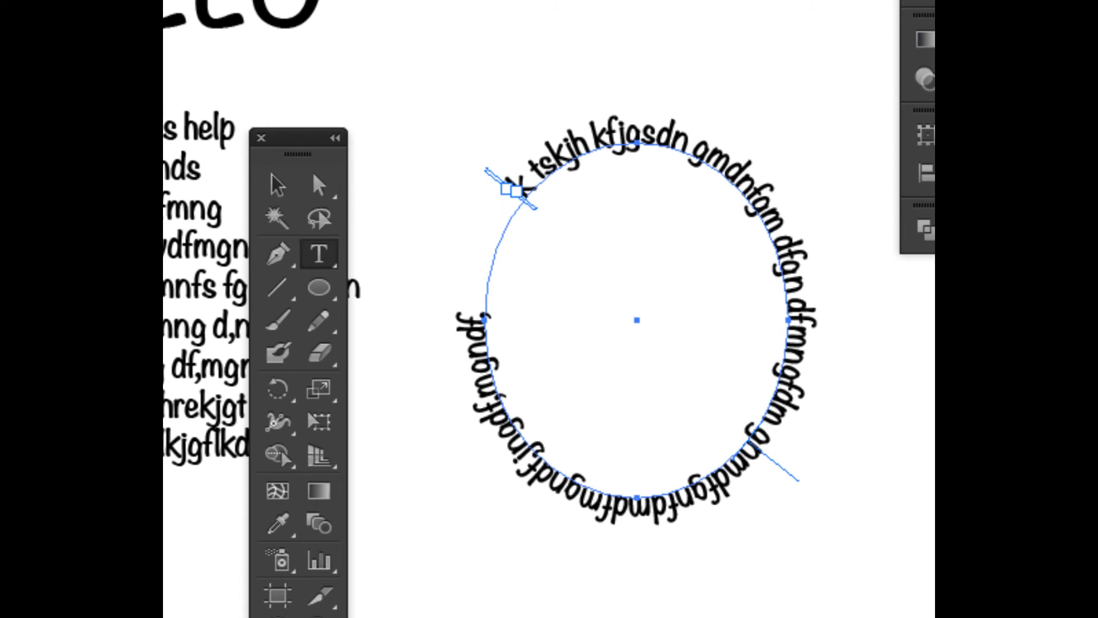
key("v")
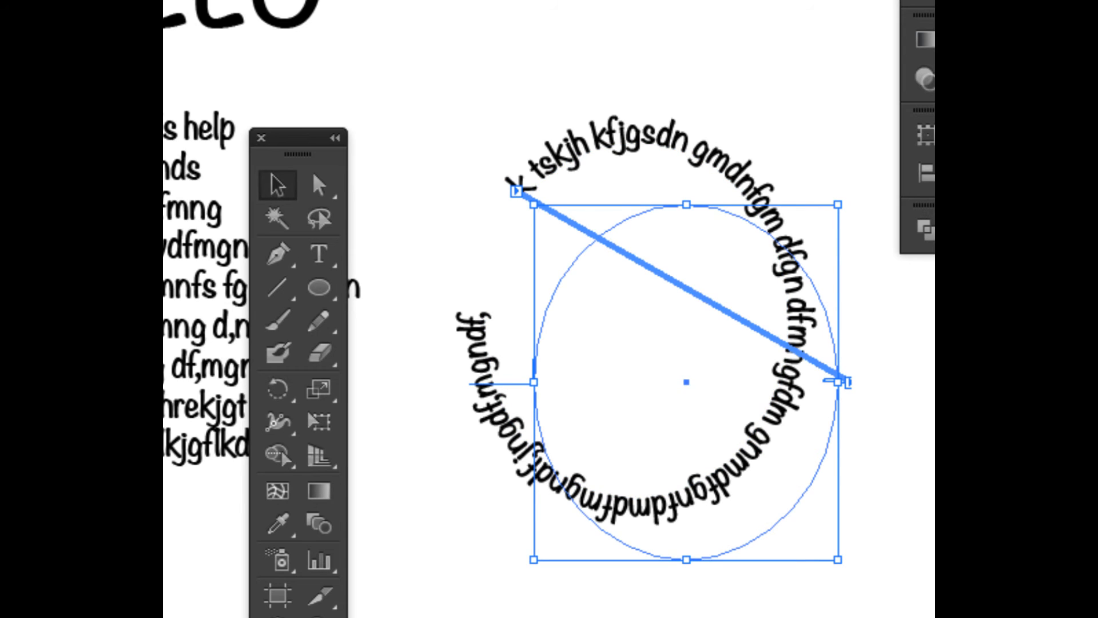
key("ctrl+shift+a")
key("ctrl+z")
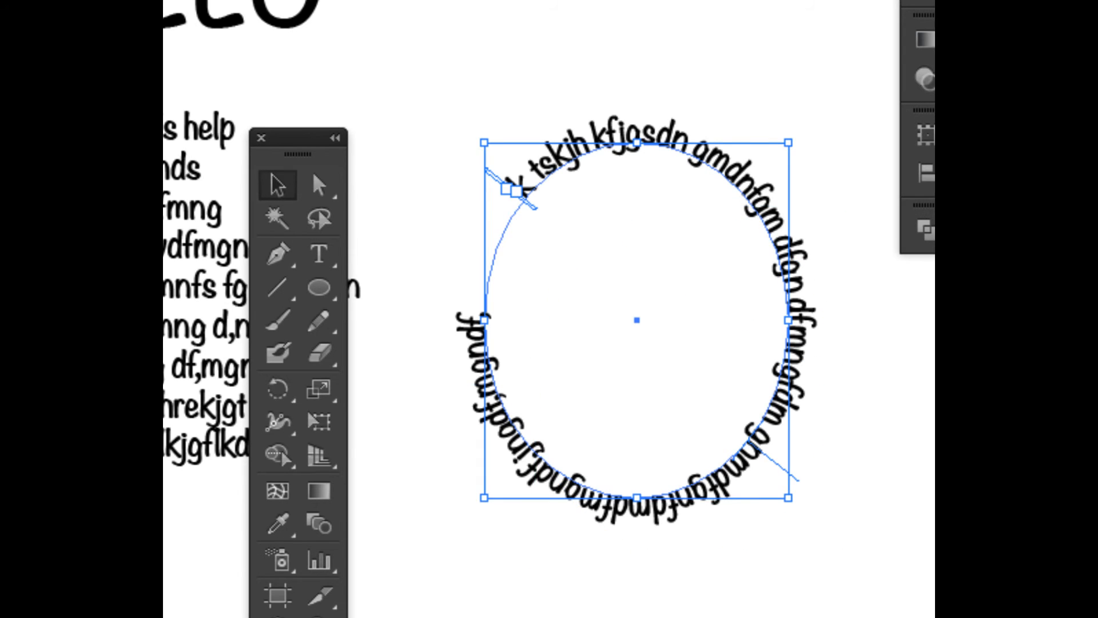
- Slide the text around the ellipse by its bracket and flip it to the inside, starting at the ellipse's upper-left edge
left_click_drag(516, 191, 545, 210)
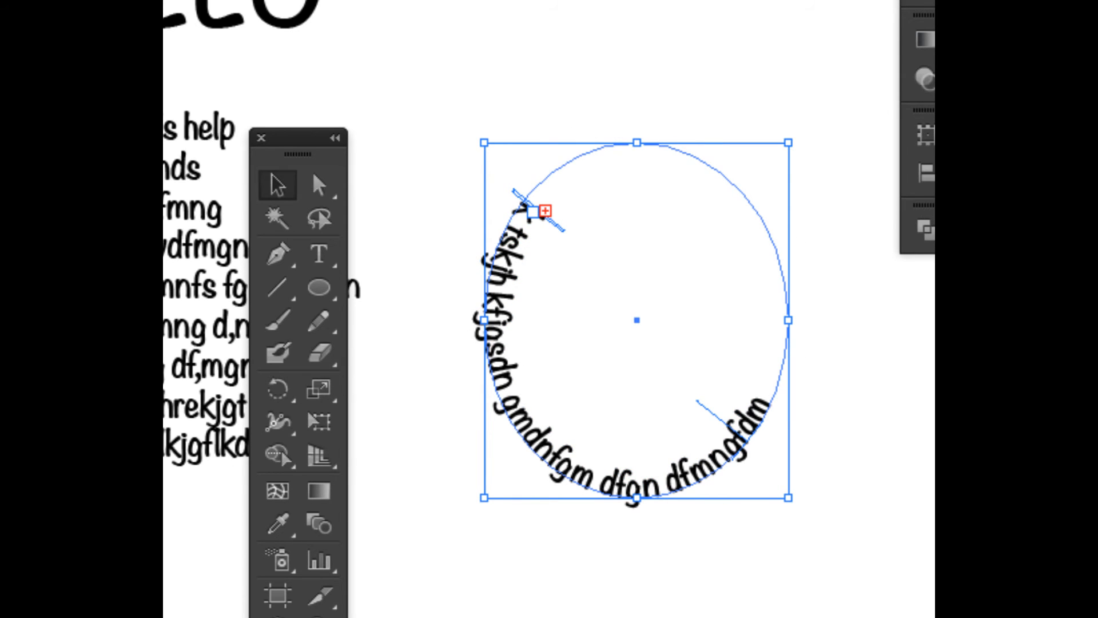
left_click_drag(545, 210, 472, 283)
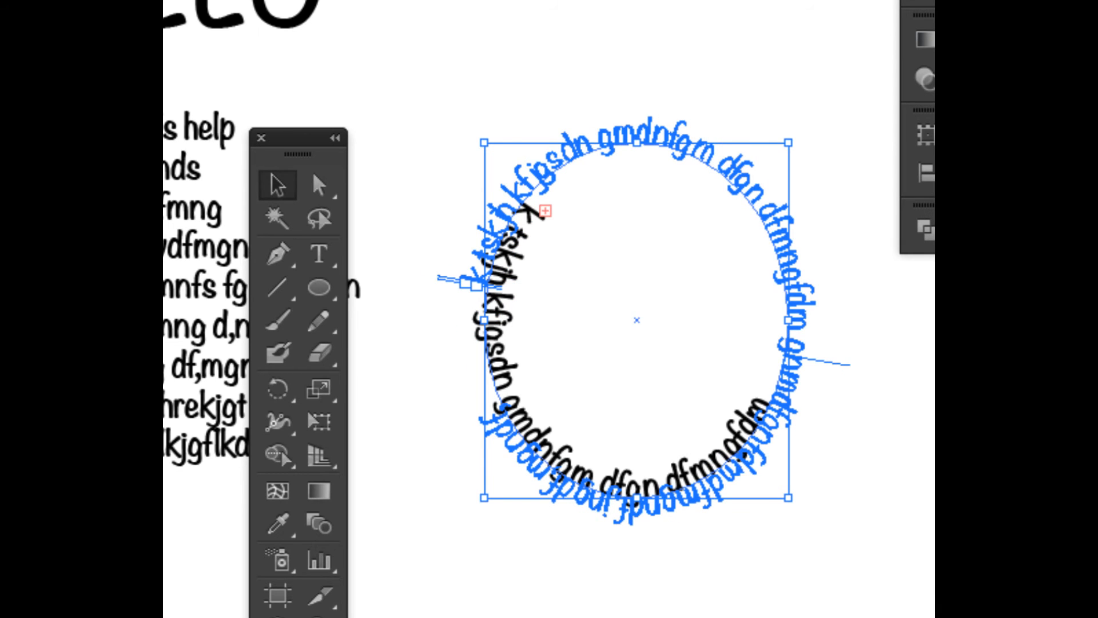
left_click_drag(472, 283, 795, 363)
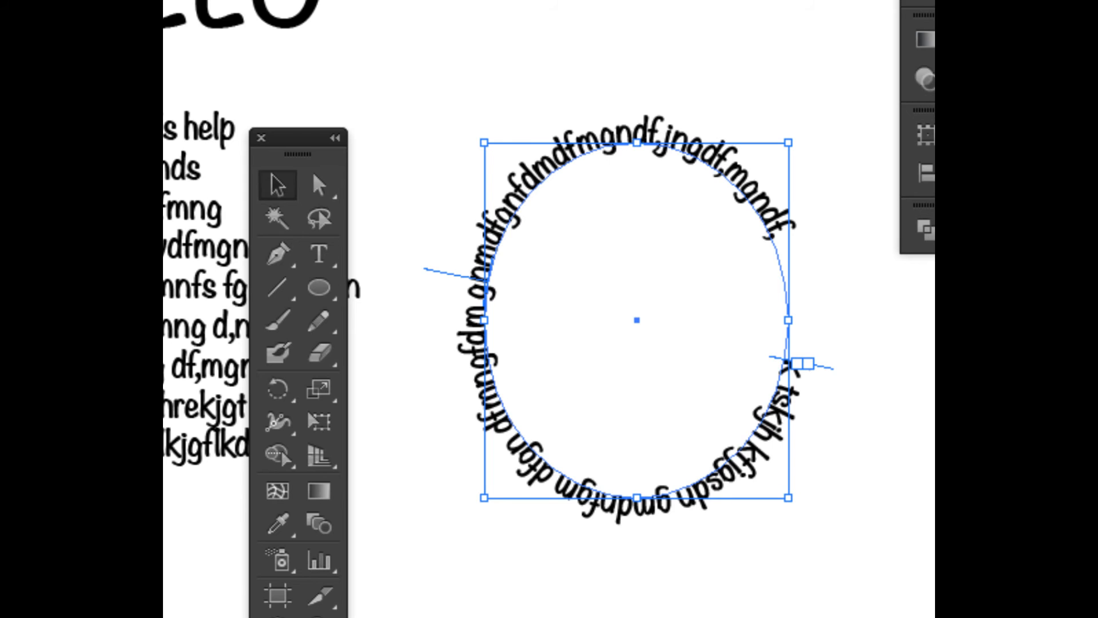
left_click_drag(795, 365, 530, 208)
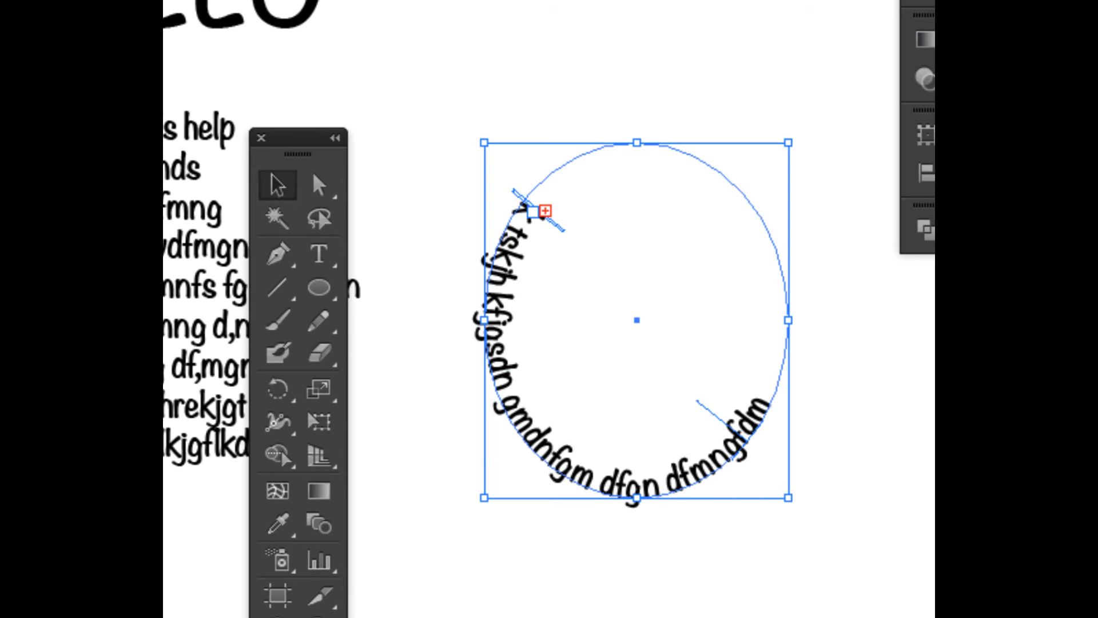
- Insert spaces within the words of the path text so it reads "kfjg sdn gmd nfgm dfg n dfm ngfdm"
double_click(494, 346)
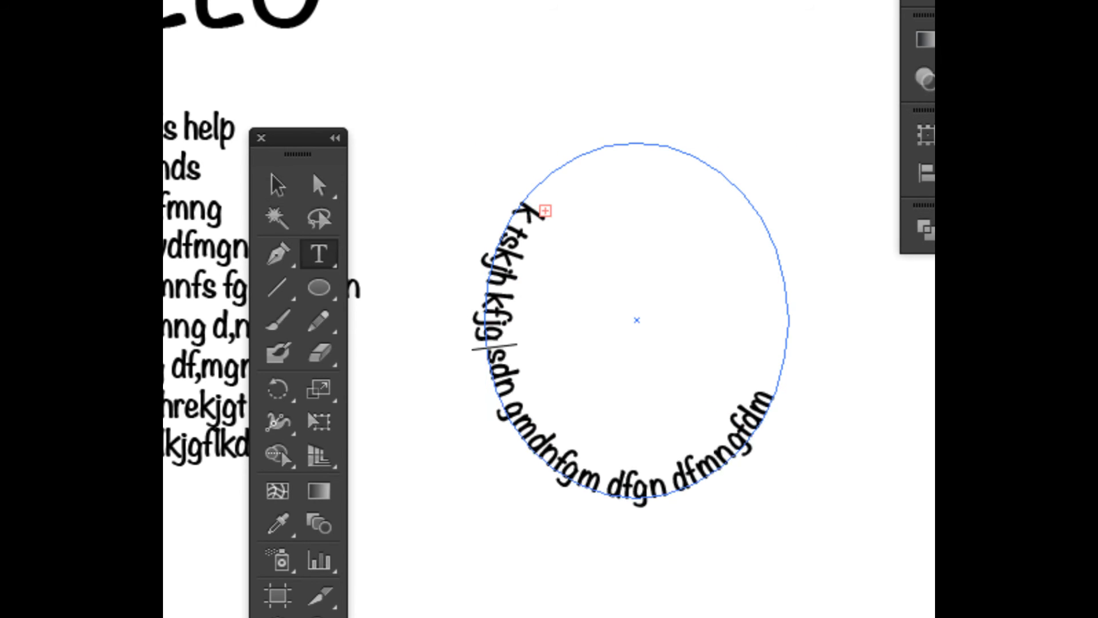
left_click(546, 453)
left_click(656, 486)
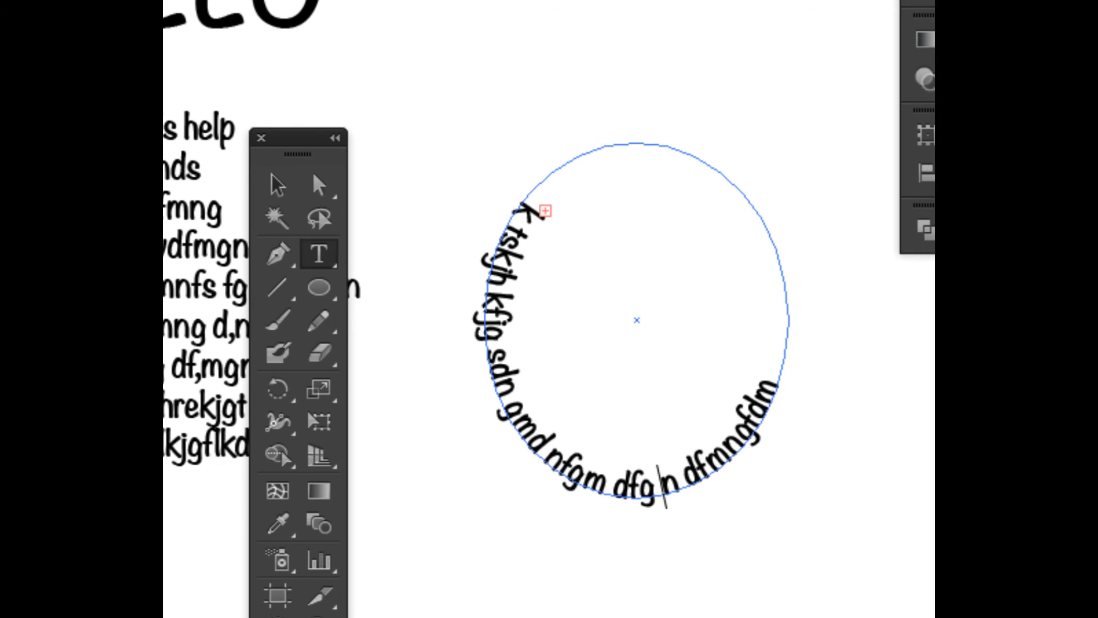
left_click(730, 445)
left_click(517, 224)
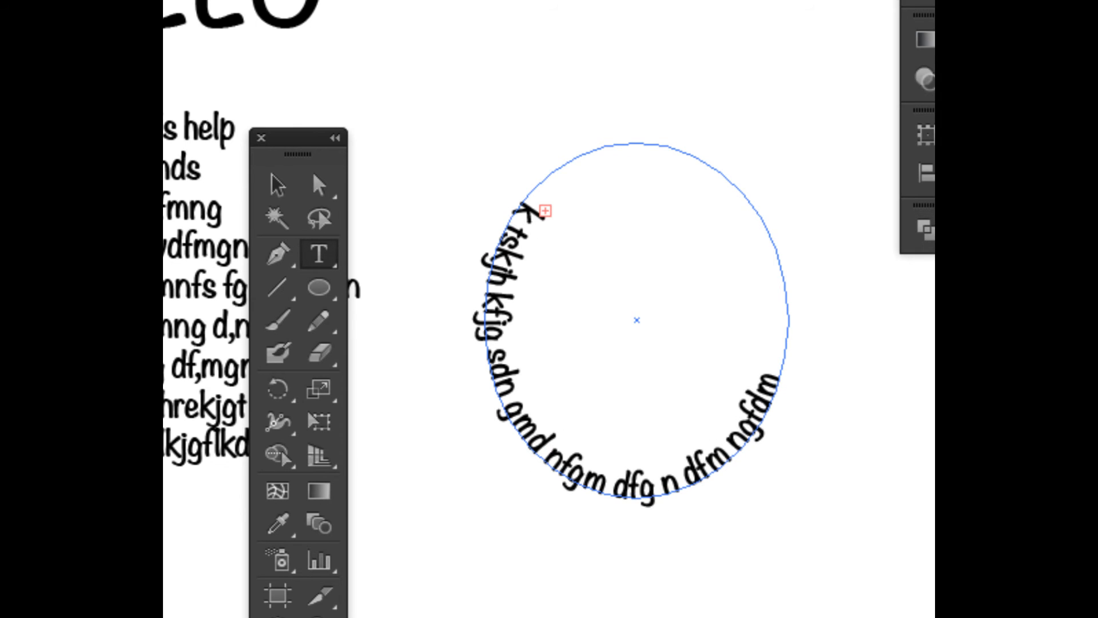
key("Escape")
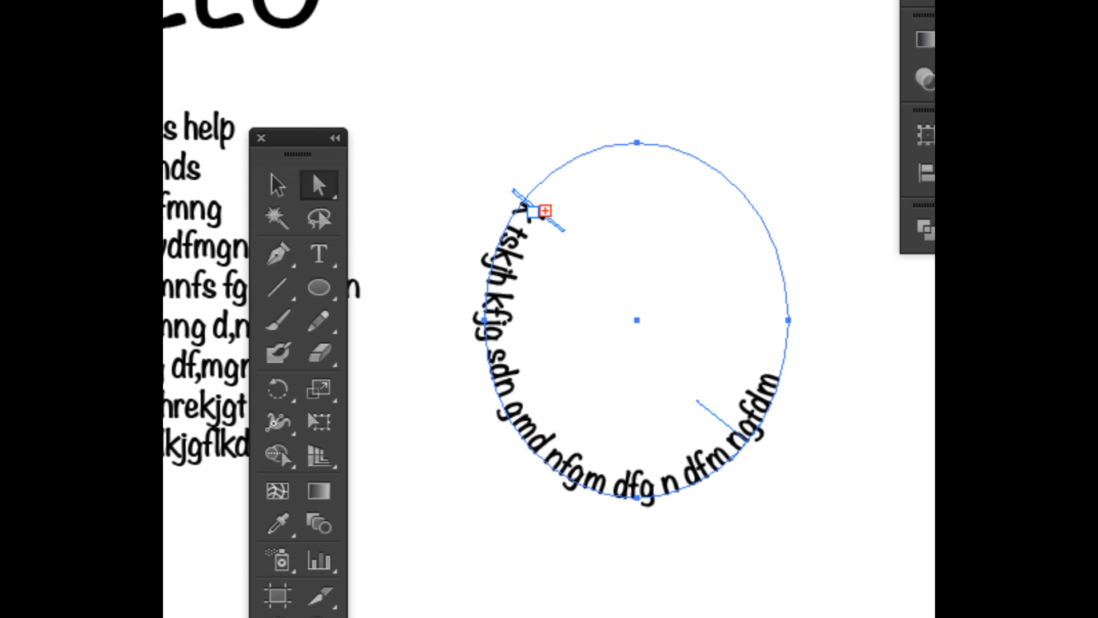
- Delete the ellipse's path text and undo the deletion
key("t")
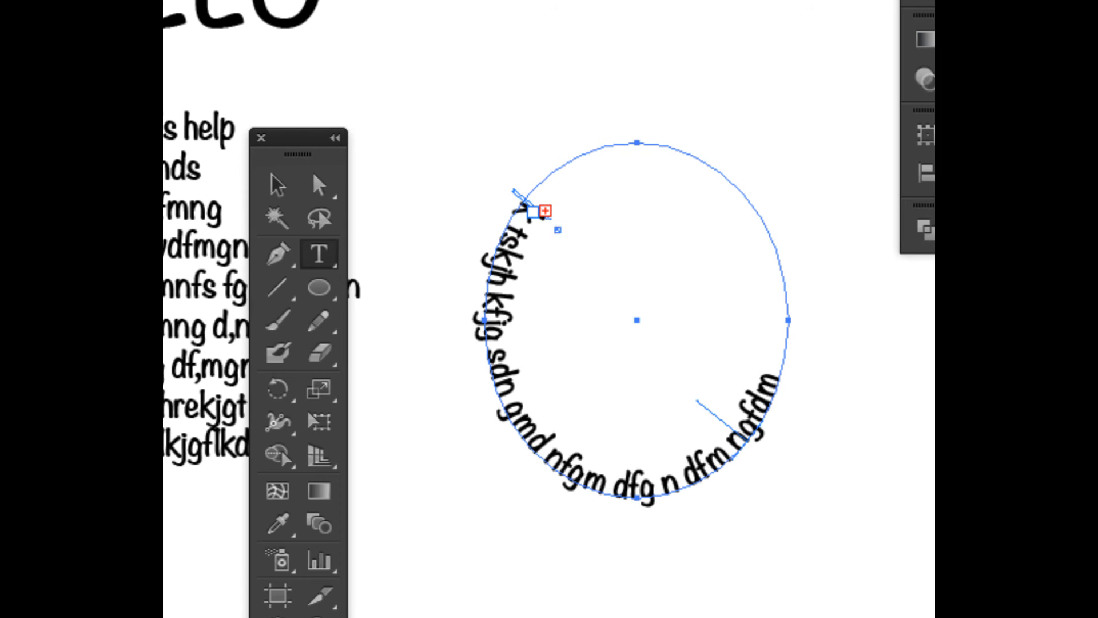
key("v")
key("Delete")
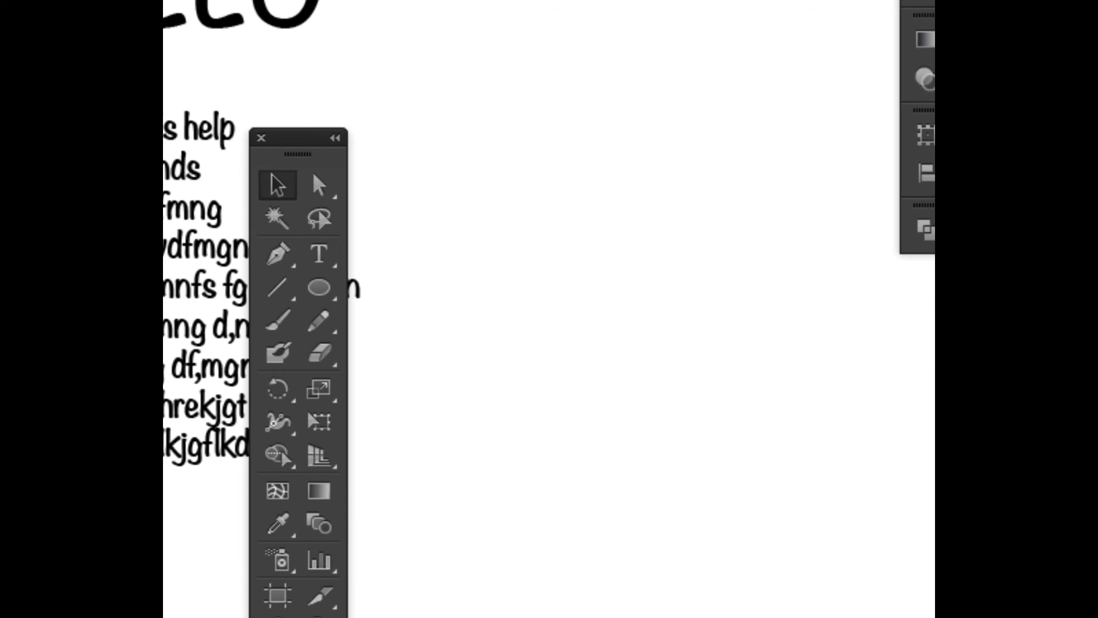
key("ctrl+z")
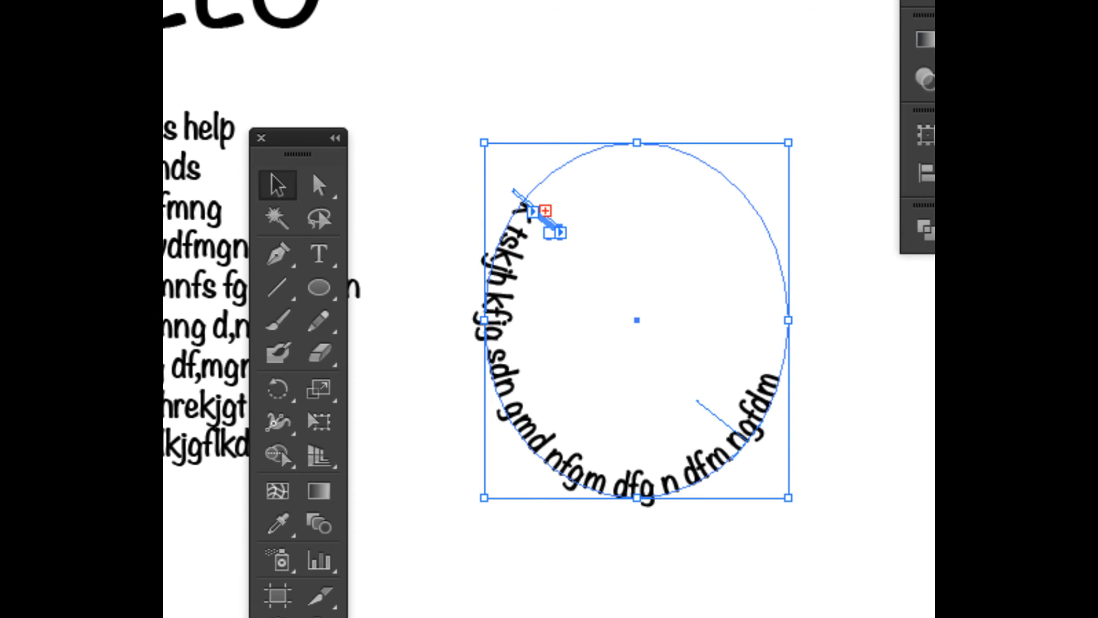
- Slide the text back to the outside of the ellipse, starting at its right edge, and move the toolbox clear of the text block
left_click_drag(549, 229, 801, 278)
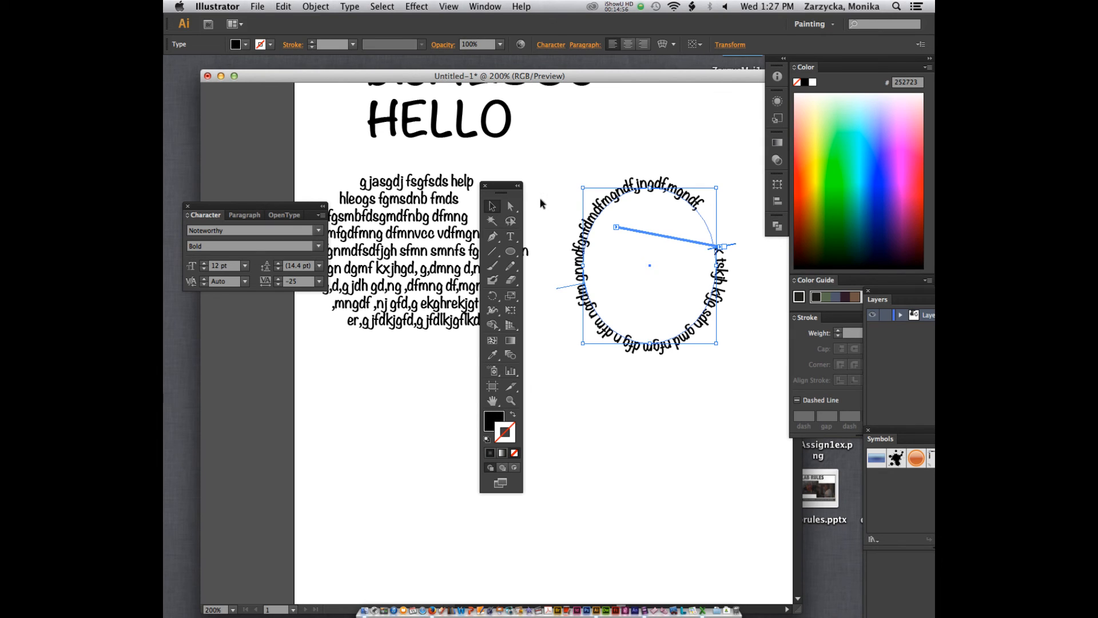
left_click_drag(506, 187, 278, 249)
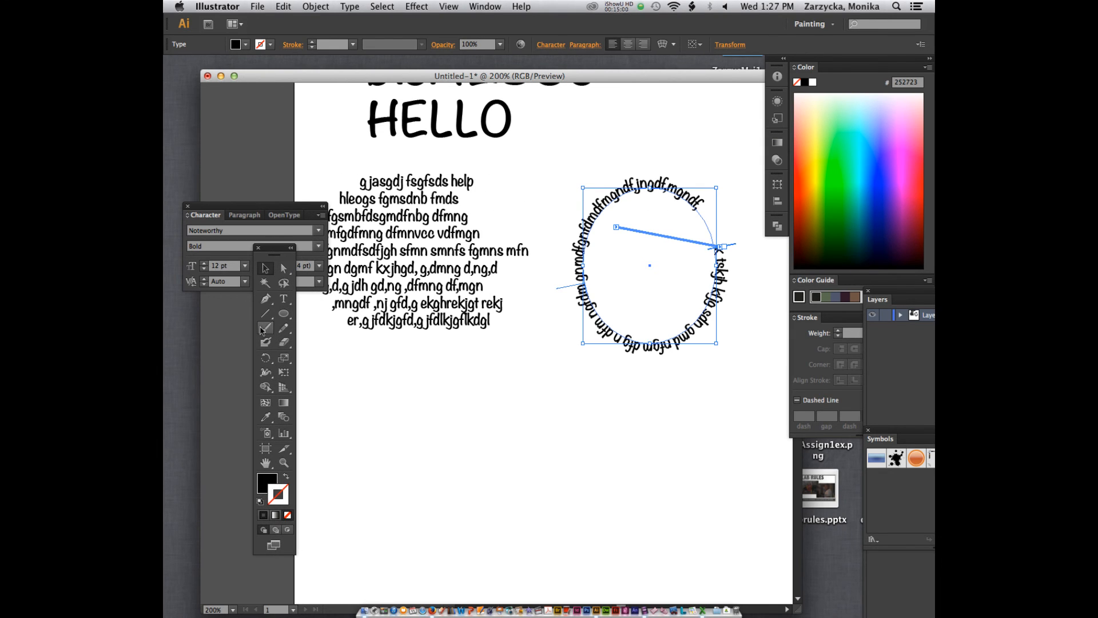
- Draw a freehand wavy open path with the Pencil tool below the text block and the ellipse text, ending toward the page's lower right
left_click(262, 327)
left_click(284, 330)
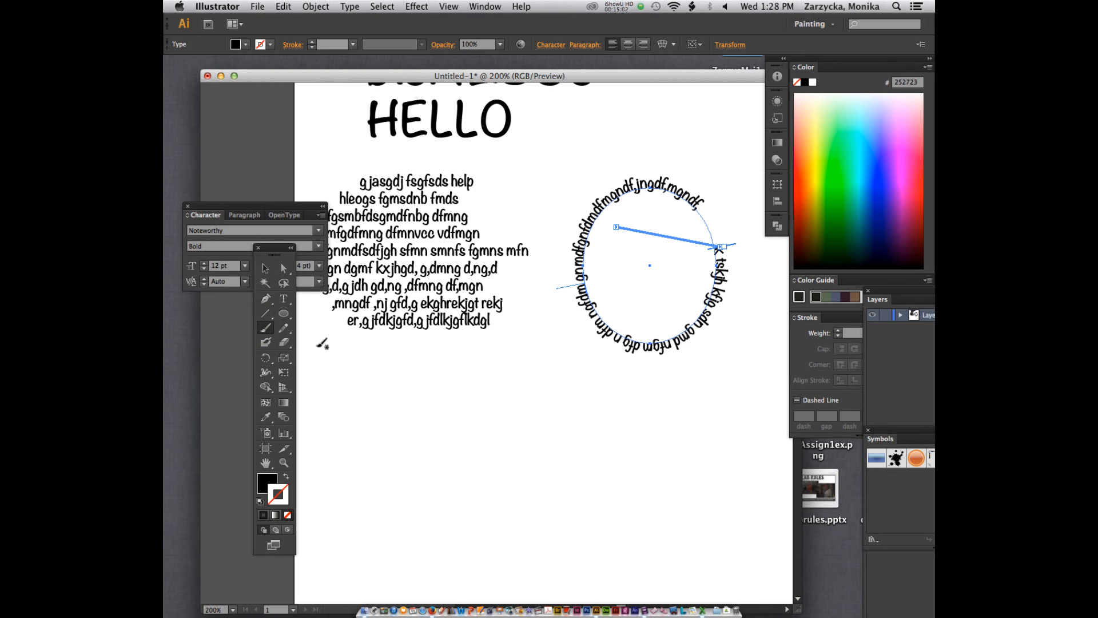
left_click_drag(284, 331, 318, 326)
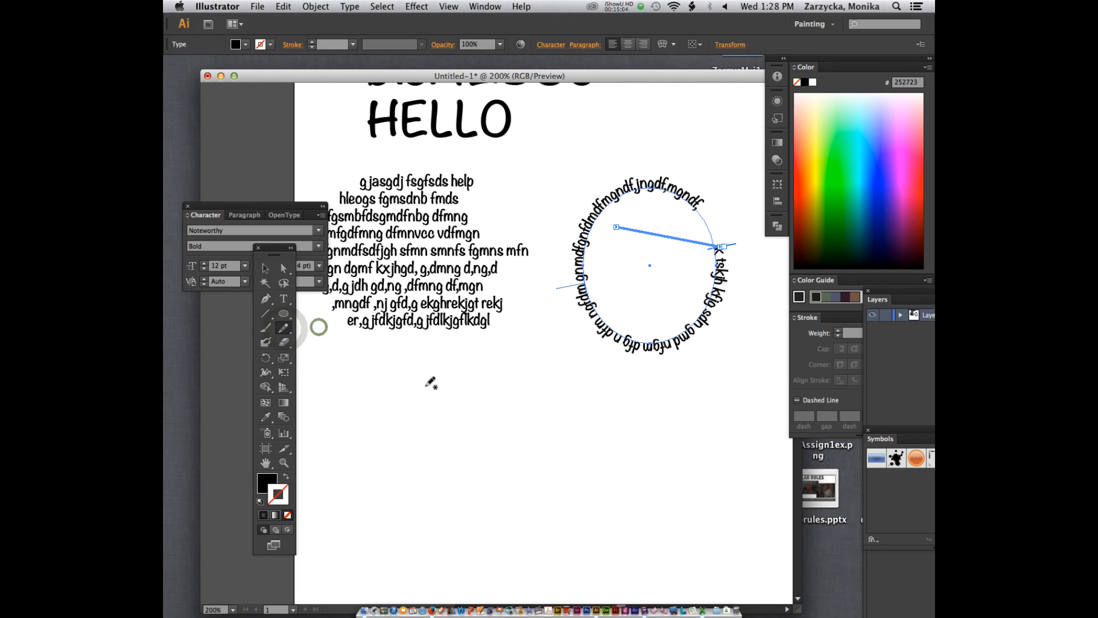
mouse_move(395, 373)
left_mouse_down()
mouse_move(361, 453)
mouse_move(498, 418)
mouse_move(458, 487)
mouse_move(641, 512)
mouse_move(717, 495)
mouse_move(720, 522)
left_mouse_up()
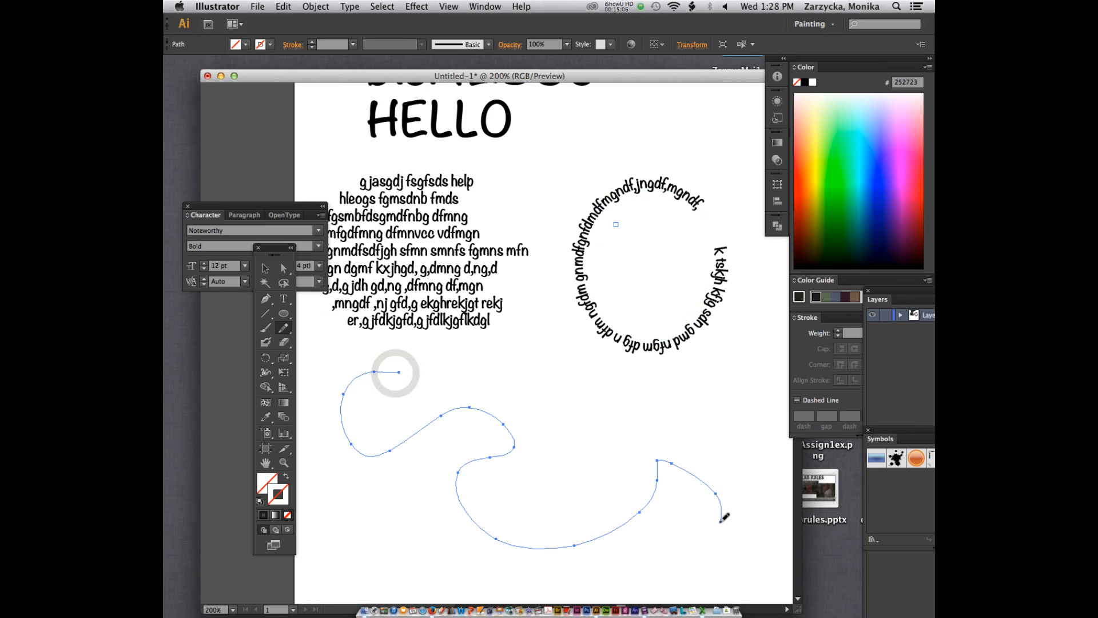
- Use the Type on a Path tool to fill most of the wavy path with placeholder text beginning "fskuhb fgsdhf ksjfh lskufs"
left_click_drag(284, 298, 334, 329)
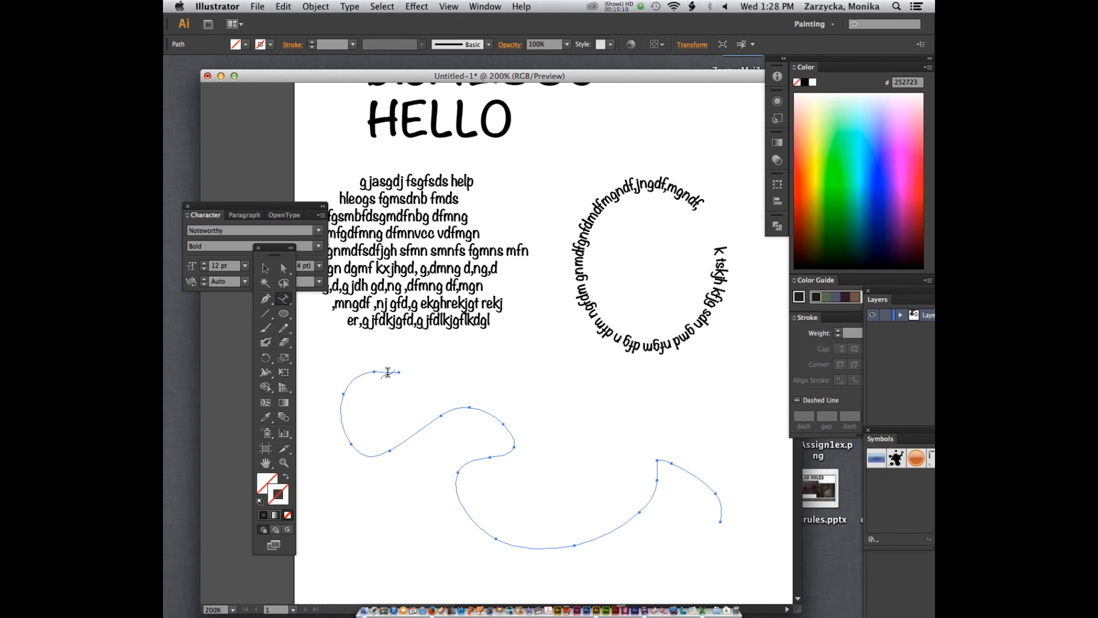
left_click(393, 368)
type("fskuhb fgsdhf")
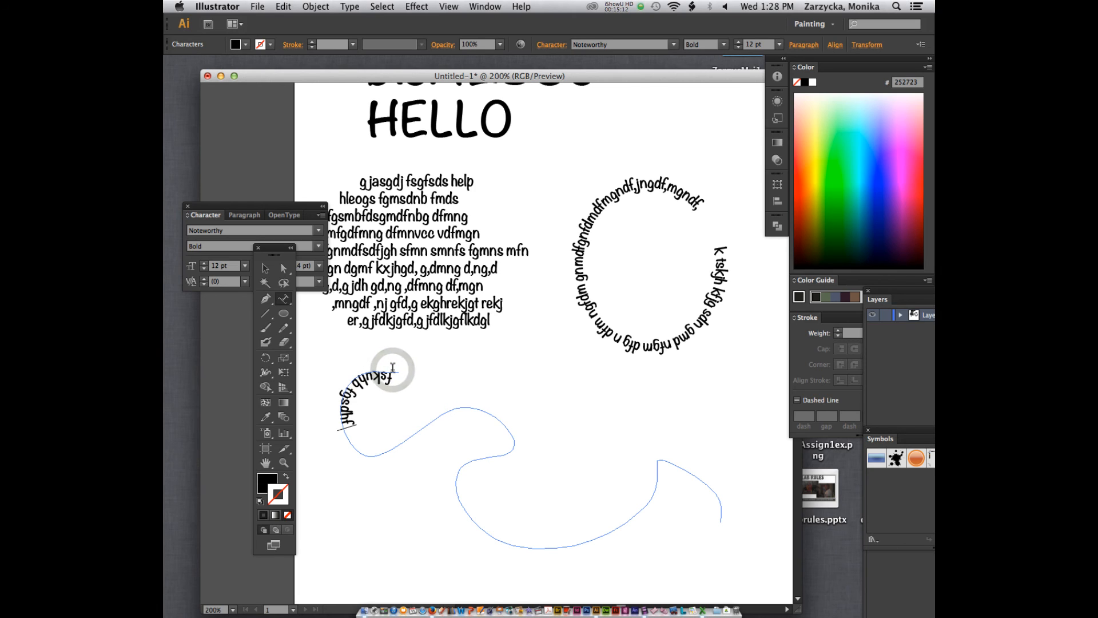
type(" ksjfh lskufs,db dk gdmn")
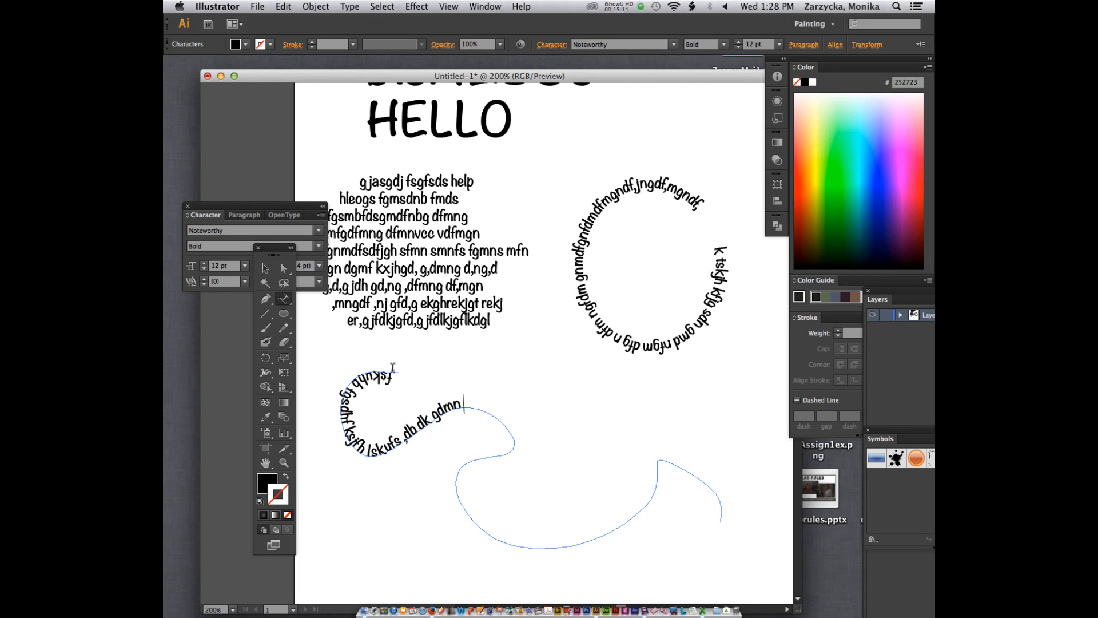
type(" dghk dmdmfgj mwdn gdmhj kdhg")
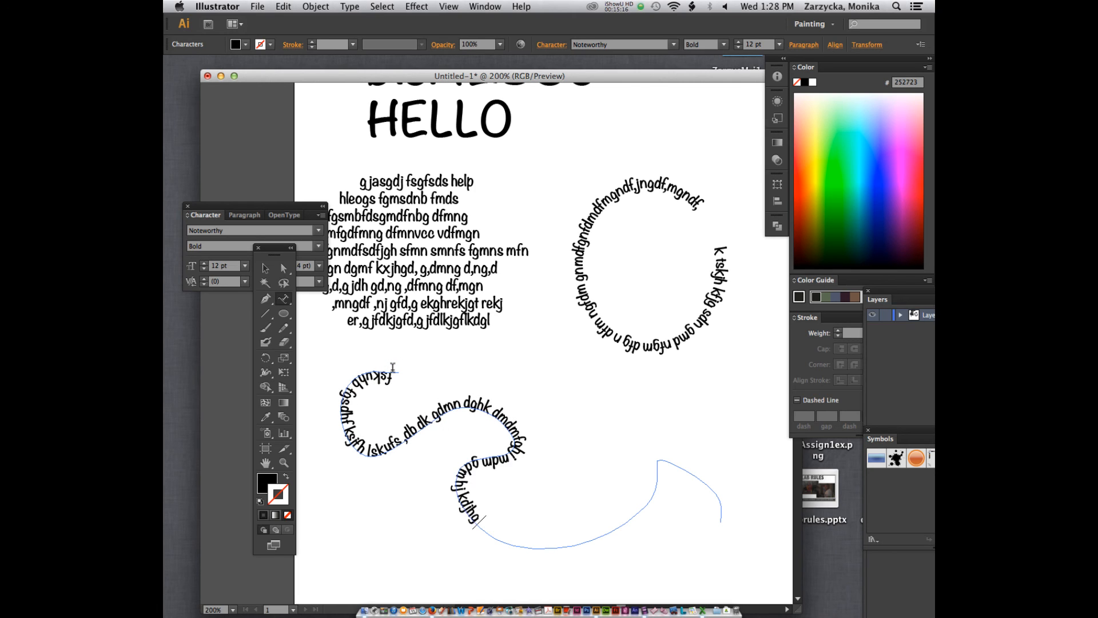
type(" ,ddgh jdfh gdf,d,ghjkdfjgh d,n")
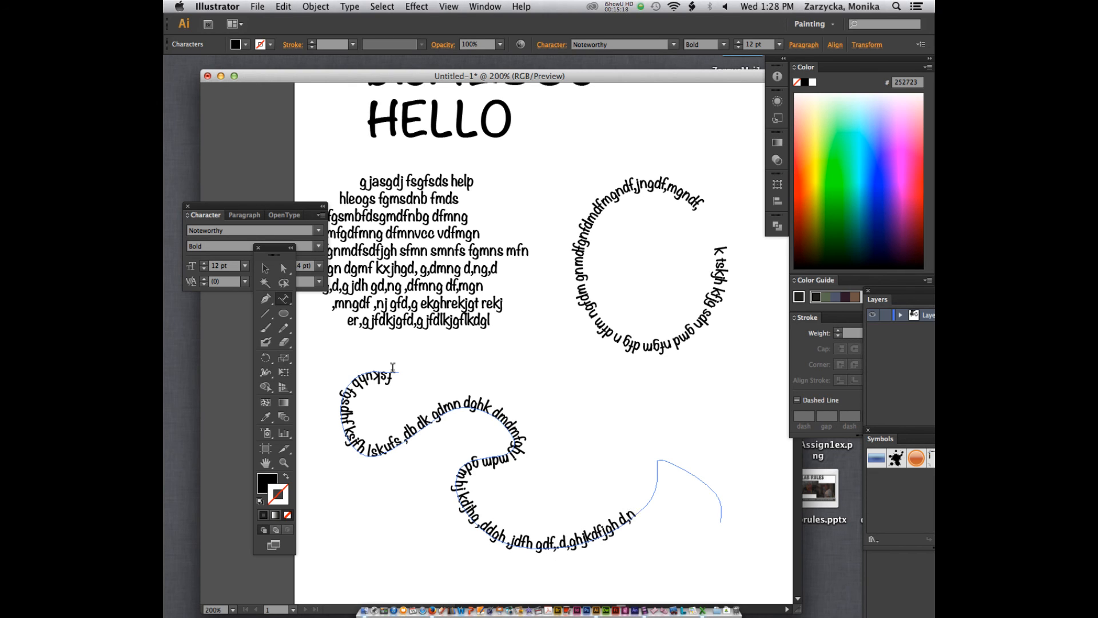
type("ghd,khgdf,mnhd,m")
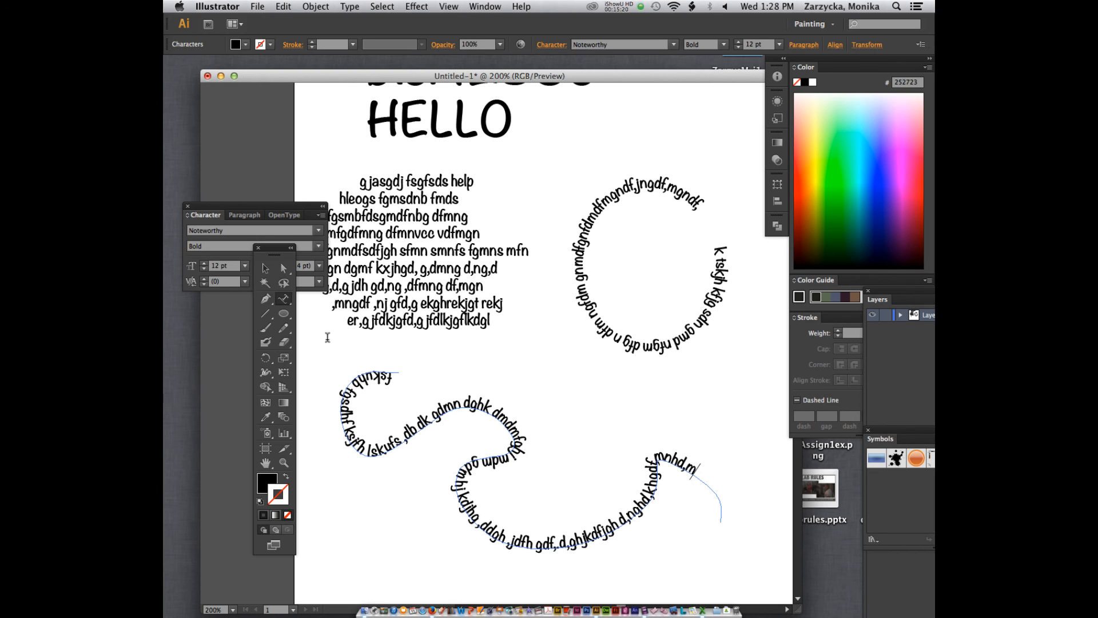
key("Escape")
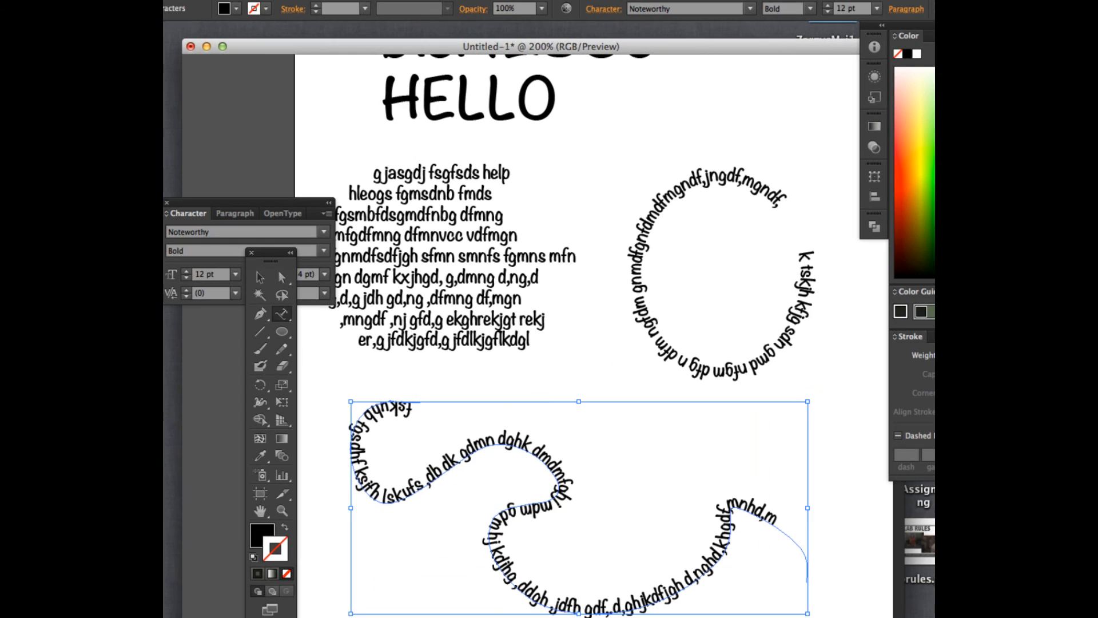
- Flip the text across the wavy path and back using its brackets, sliding its start slightly further along the upper-left curve
left_click(281, 277)
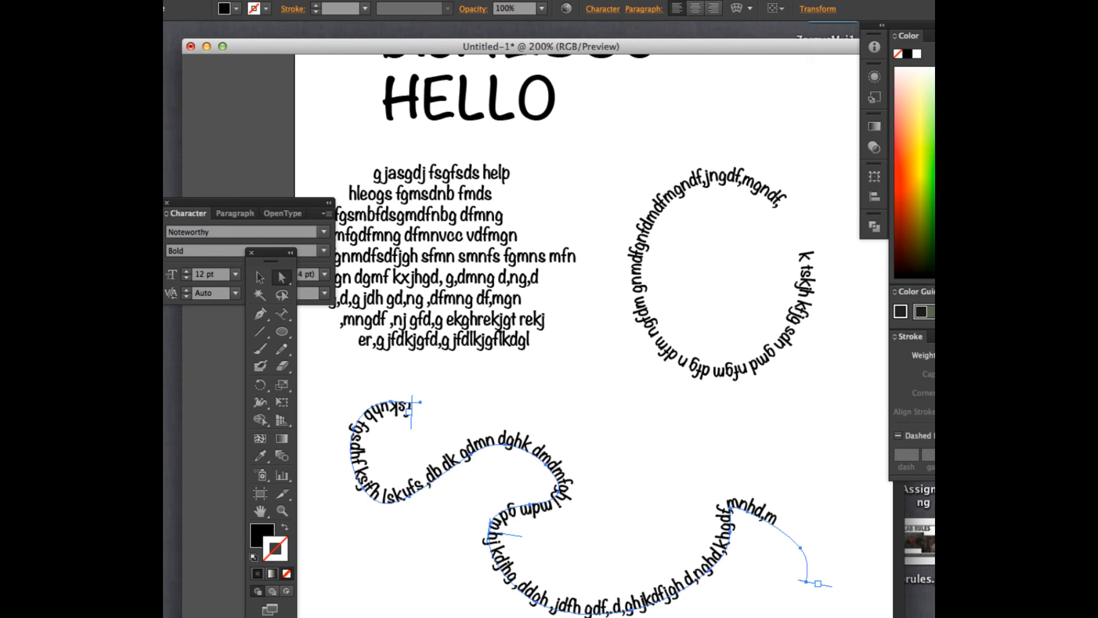
scroll(580, 335, "down", 5)
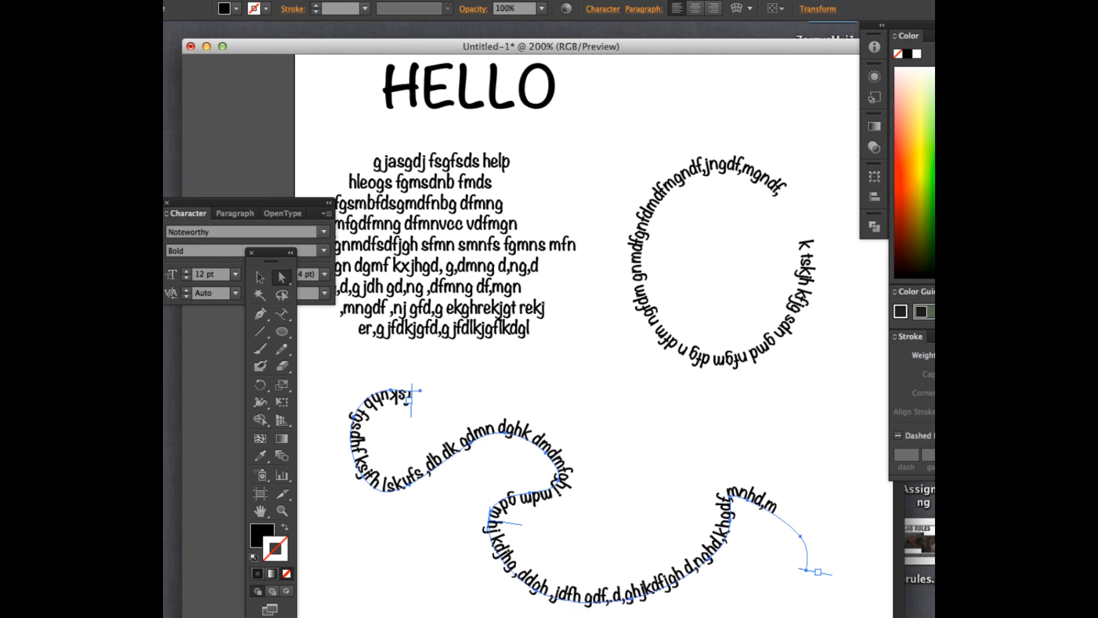
left_click_drag(517, 417, 460, 410)
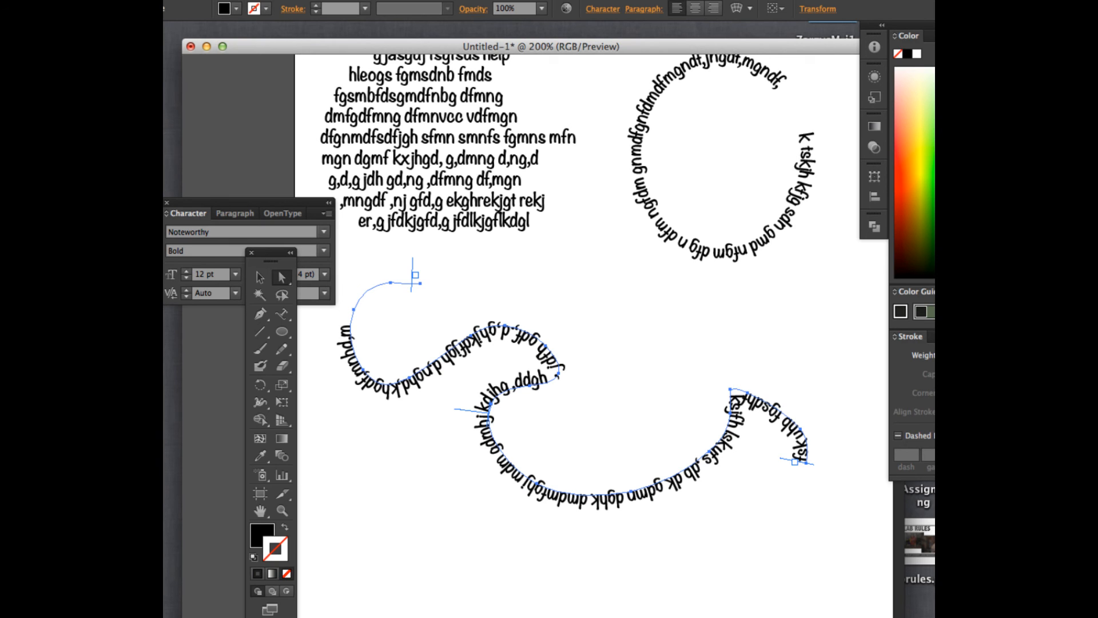
left_click_drag(416, 275, 376, 294)
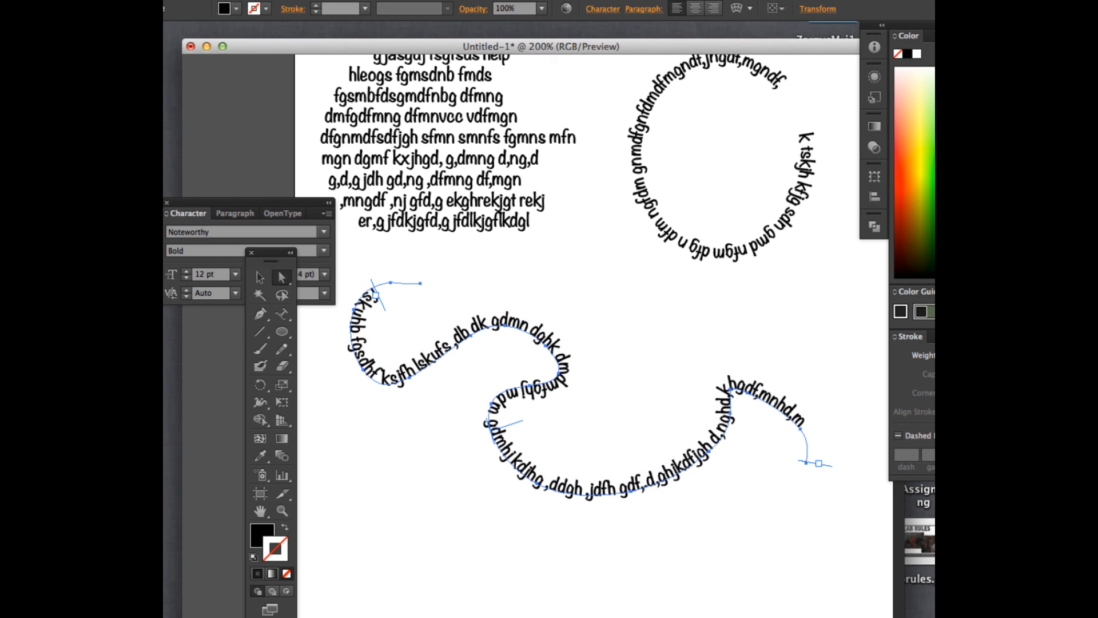